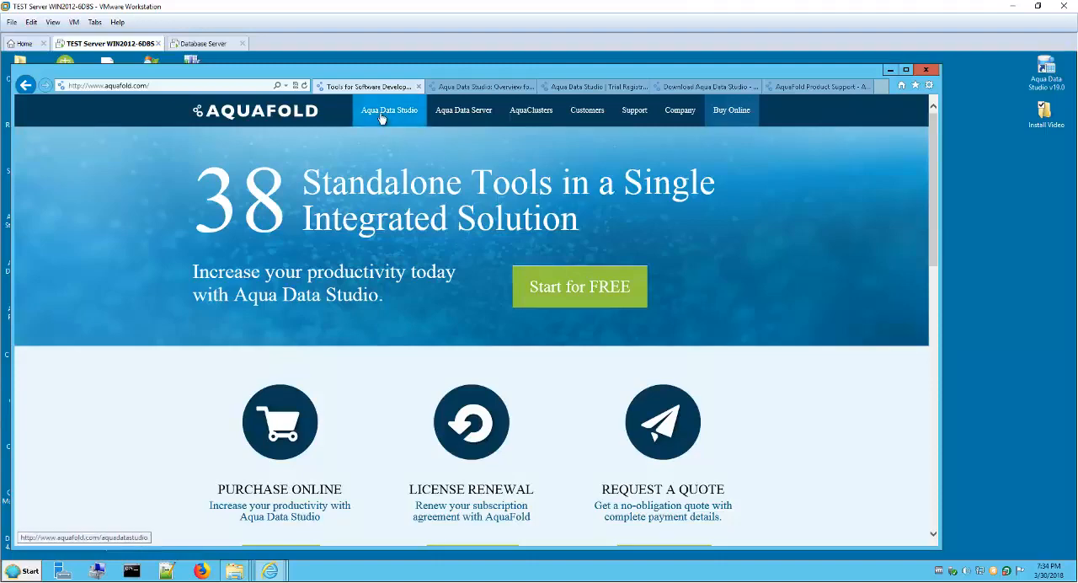
# Step: Review the Aqua Data Studio overview page, including its supported databases, operating systems and languages
pyautogui.click(417, 115)
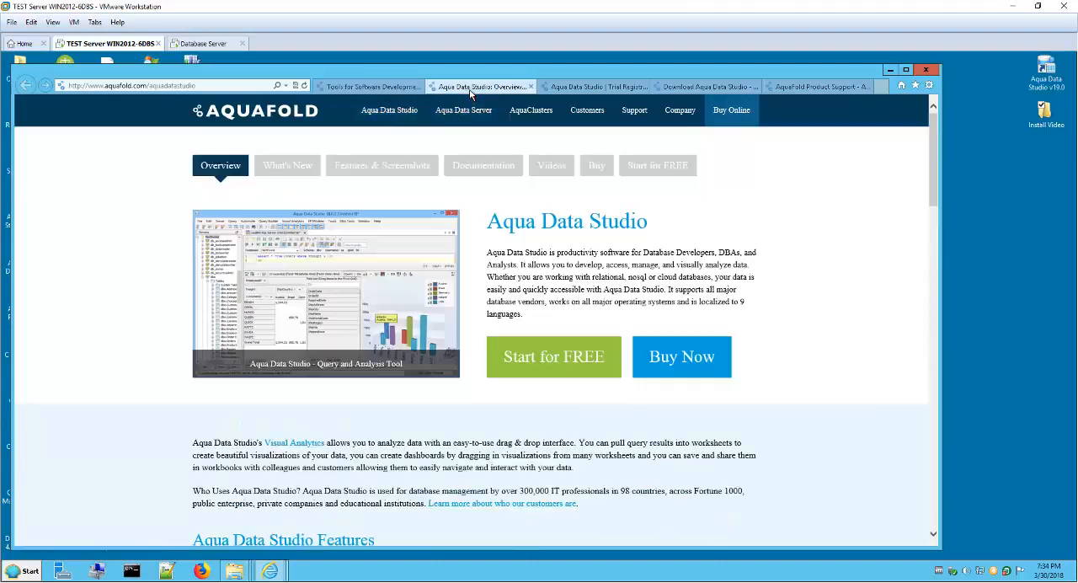
pyautogui.moveTo(934, 179); pyautogui.dragTo(931, 466)
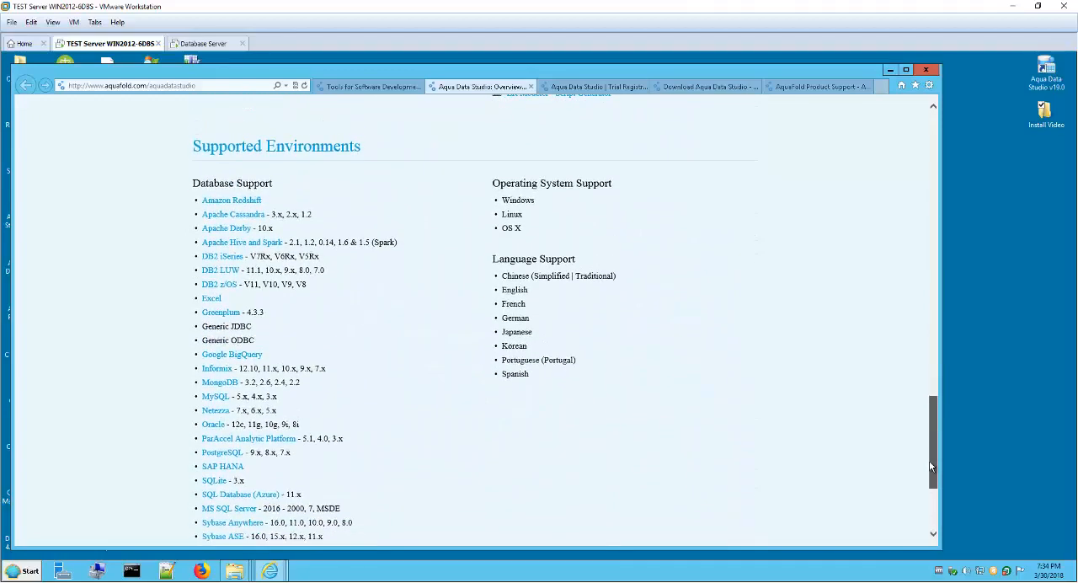
pyautogui.moveTo(928, 428); pyautogui.dragTo(931, 122)
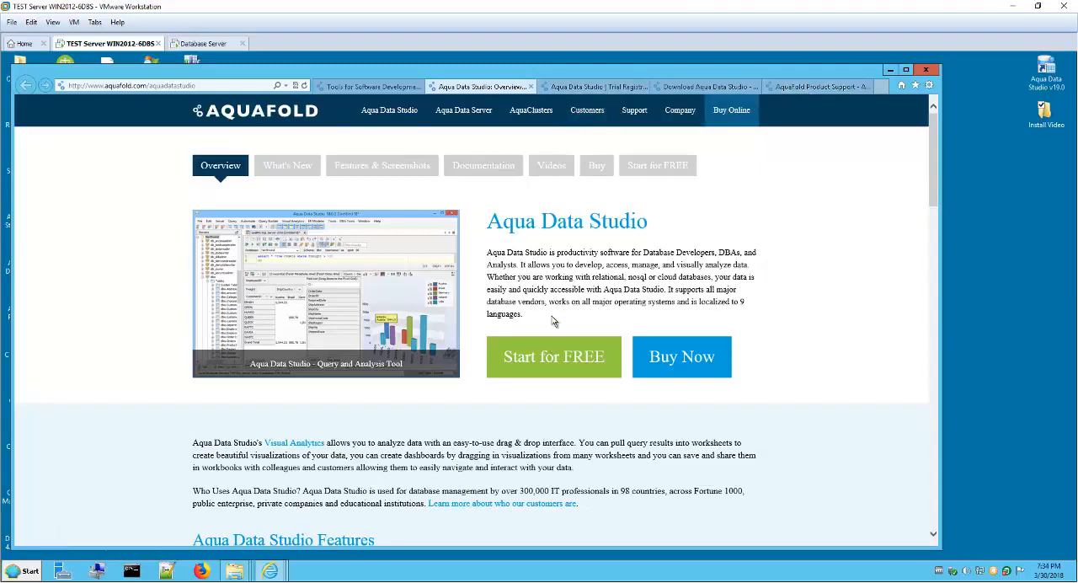
# Step: Review the Aqua Data Studio trial registration form and the Windows installer downloads with their save options
pyautogui.click(580, 96)
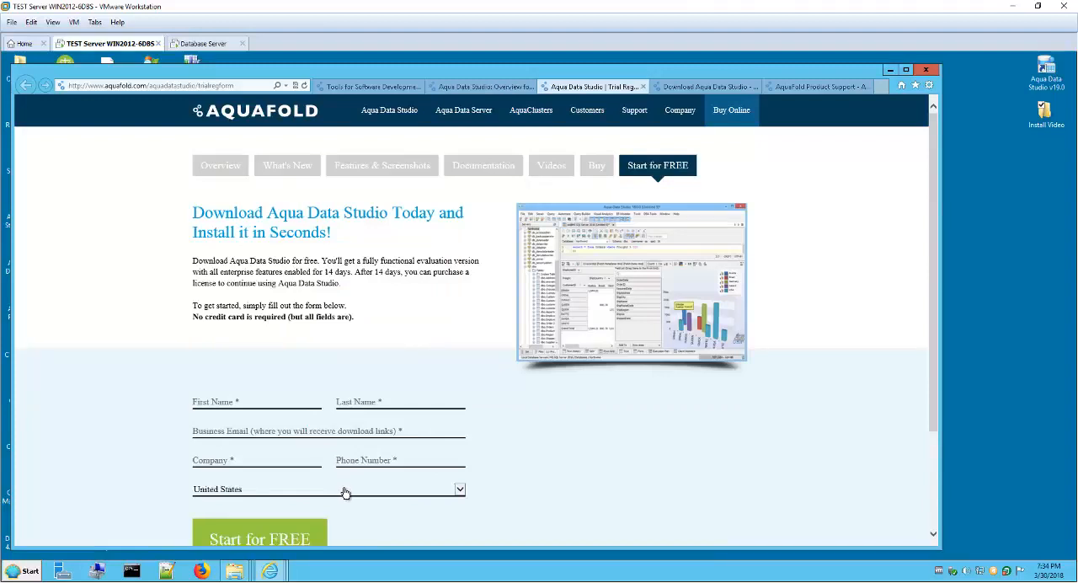
pyautogui.click(700, 88)
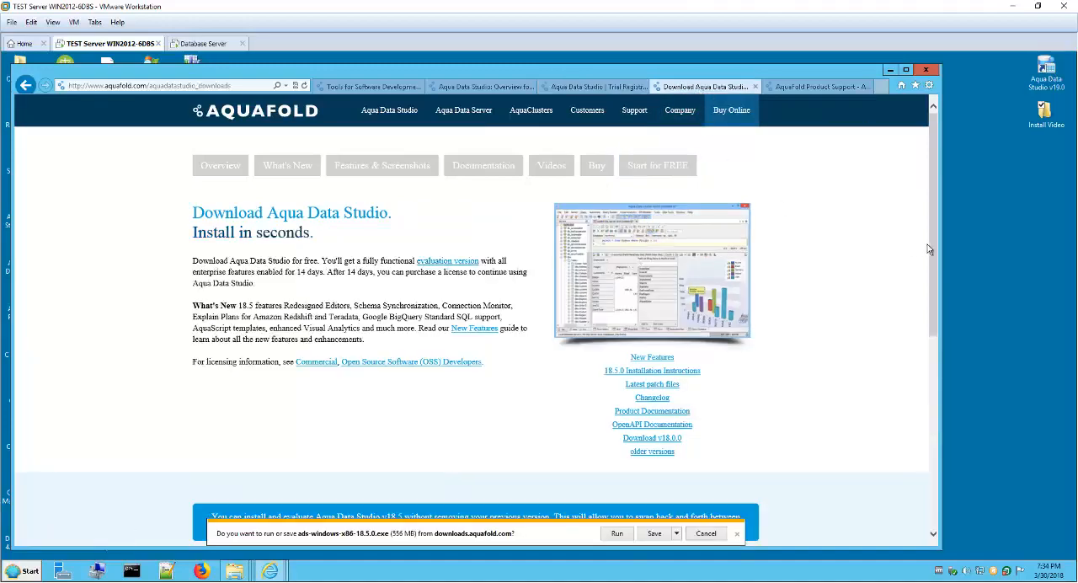
pyautogui.moveTo(934, 250); pyautogui.dragTo(932, 362)
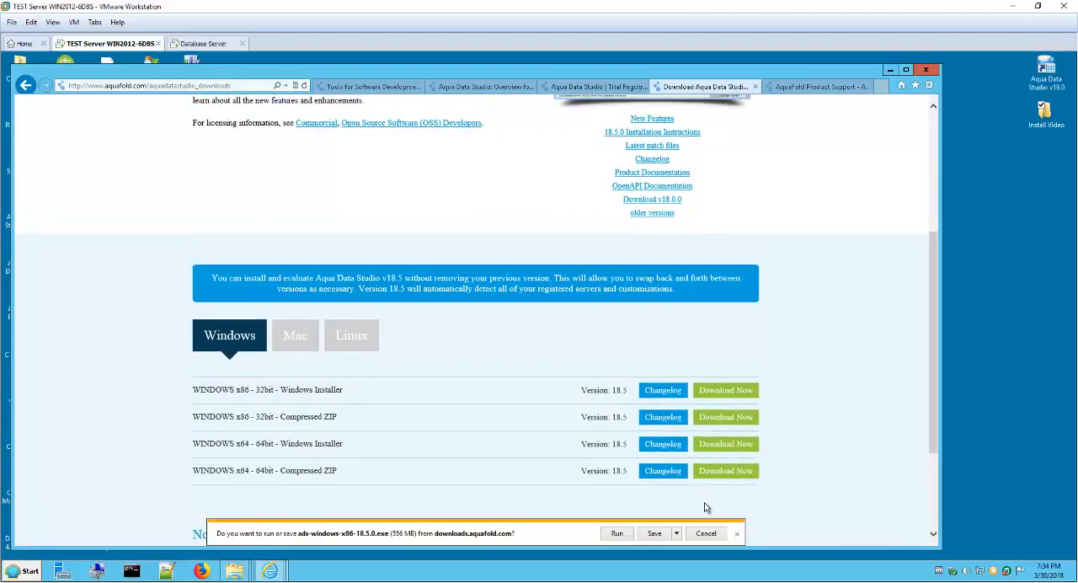
pyautogui.click(677, 533)
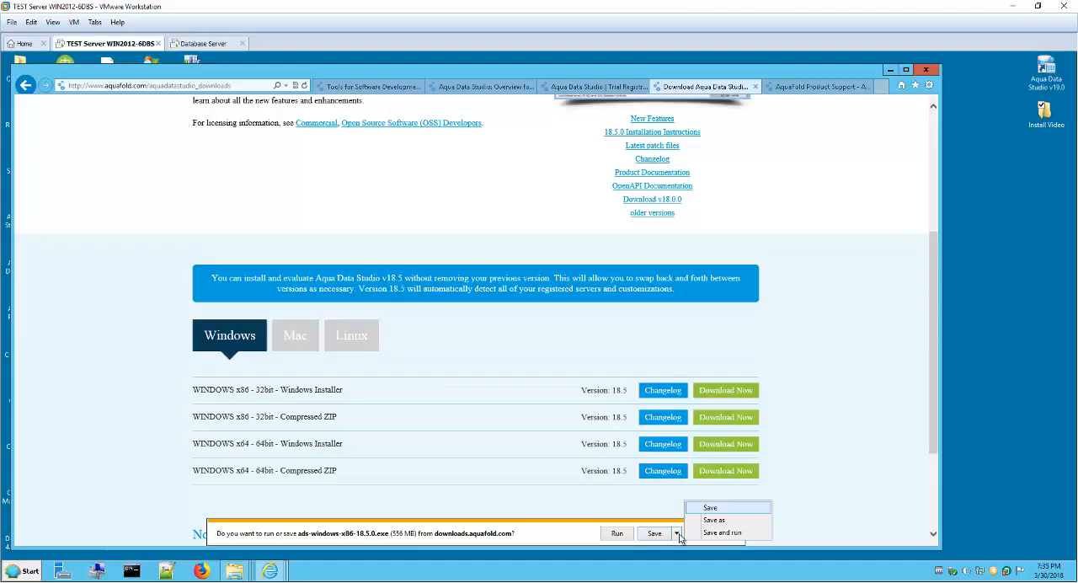
pyautogui.click(801, 489)
pyautogui.moveTo(930, 423); pyautogui.dragTo(922, 275)
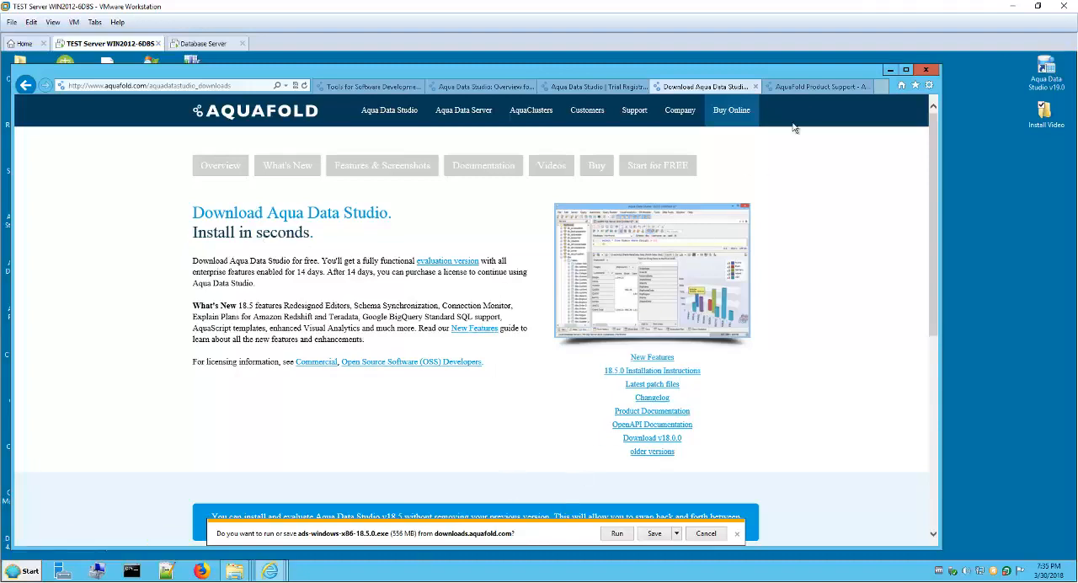
# Step: Open the Aqua Data Studio documentation from the AquaFold product resources and view its Installation page
pyautogui.click(814, 88)
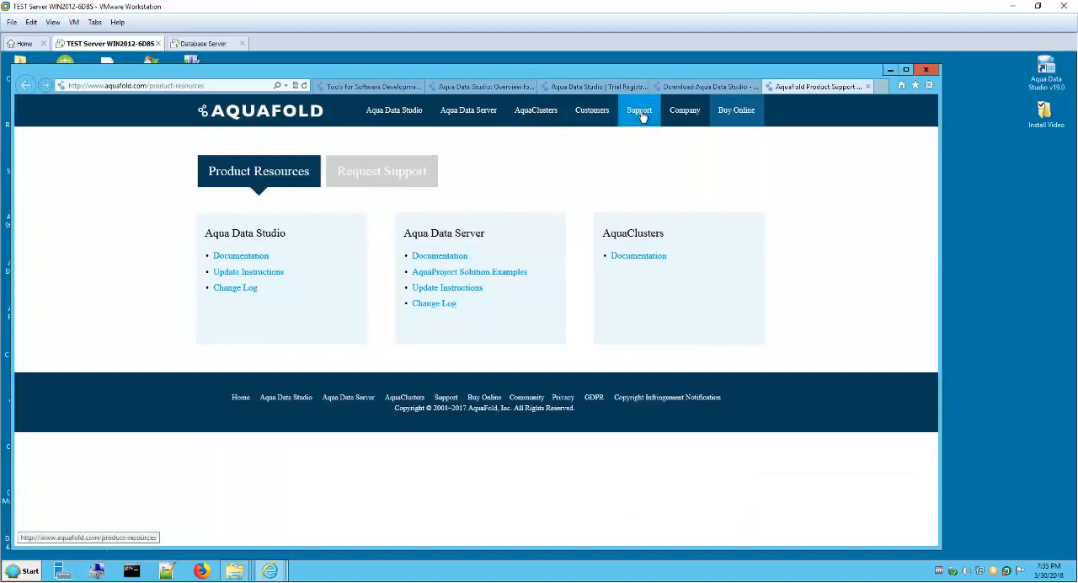
pyautogui.click(481, 87)
pyautogui.click(794, 89)
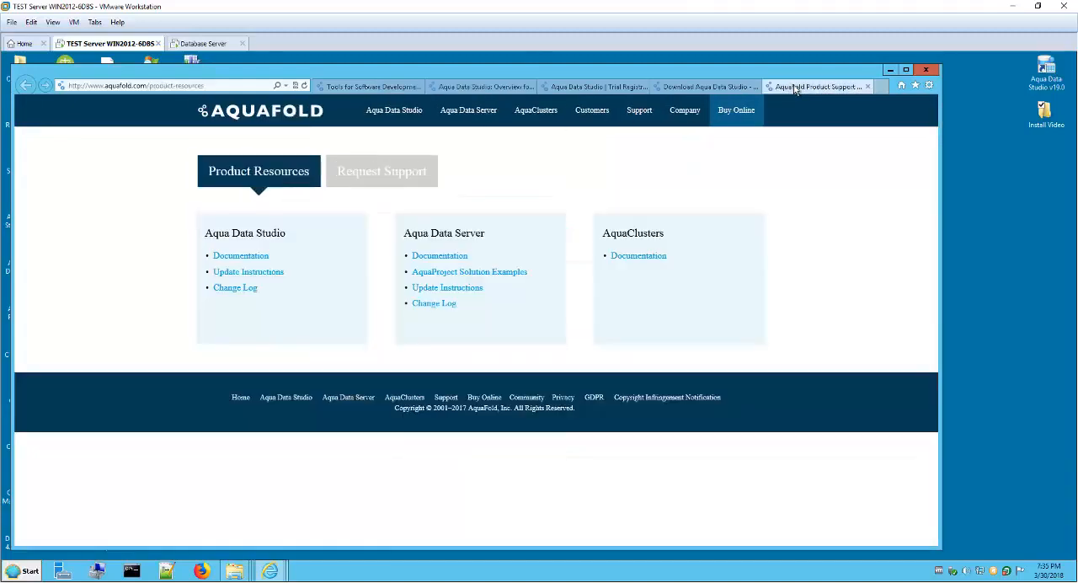
pyautogui.click(240, 256)
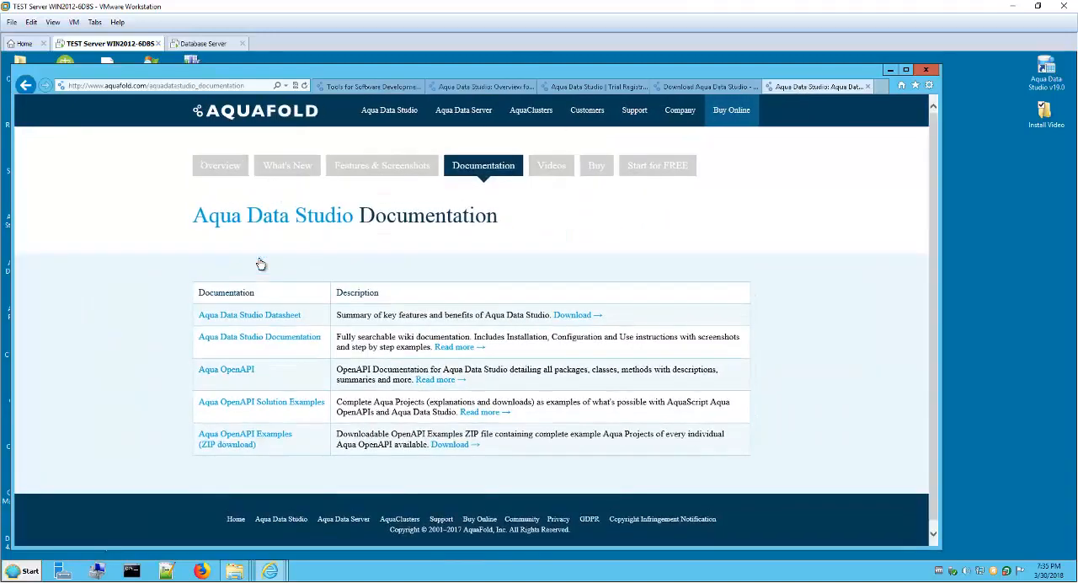
pyautogui.click(289, 341)
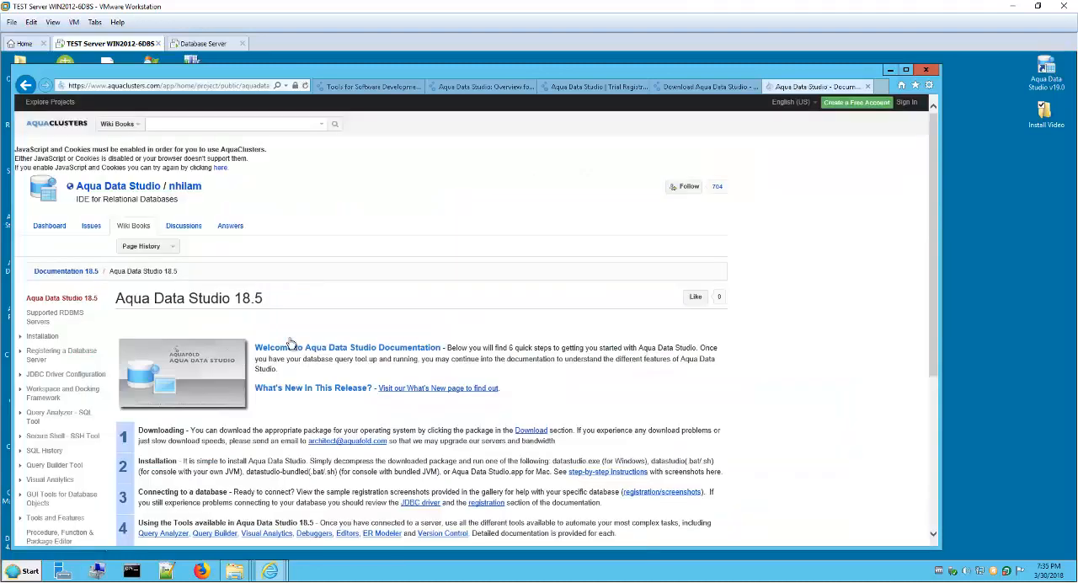
pyautogui.click(43, 336)
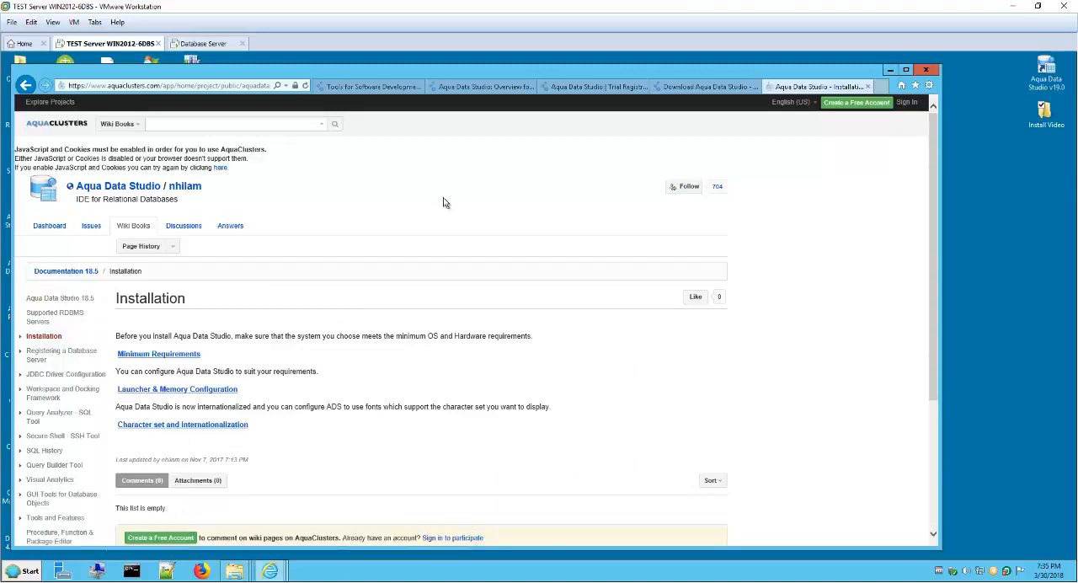
# Step: Return to the Aqua Data Studio overview page
pyautogui.click(371, 86)
pyautogui.click(484, 86)
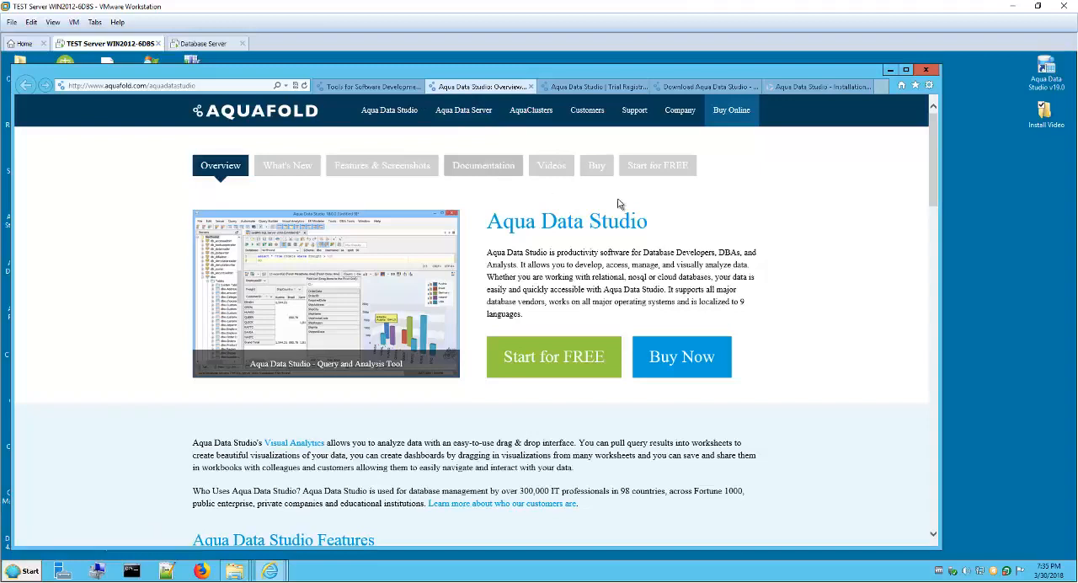
pyautogui.click(985, 177)
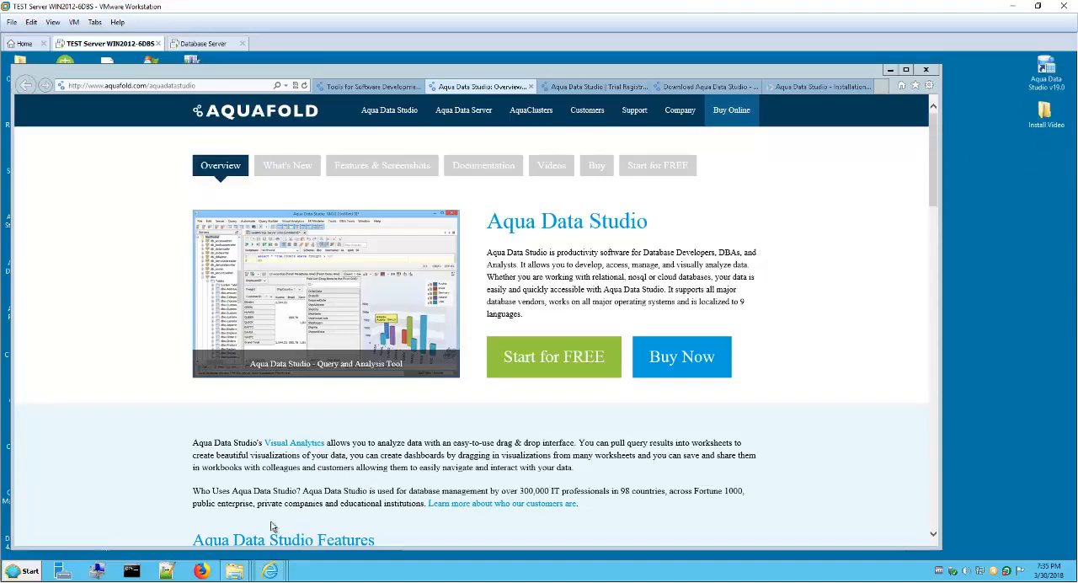
# Step: Bring up the Install folder, and inspect the Install Video folder's files before minimizing that window
pyautogui.moveTo(234, 572)
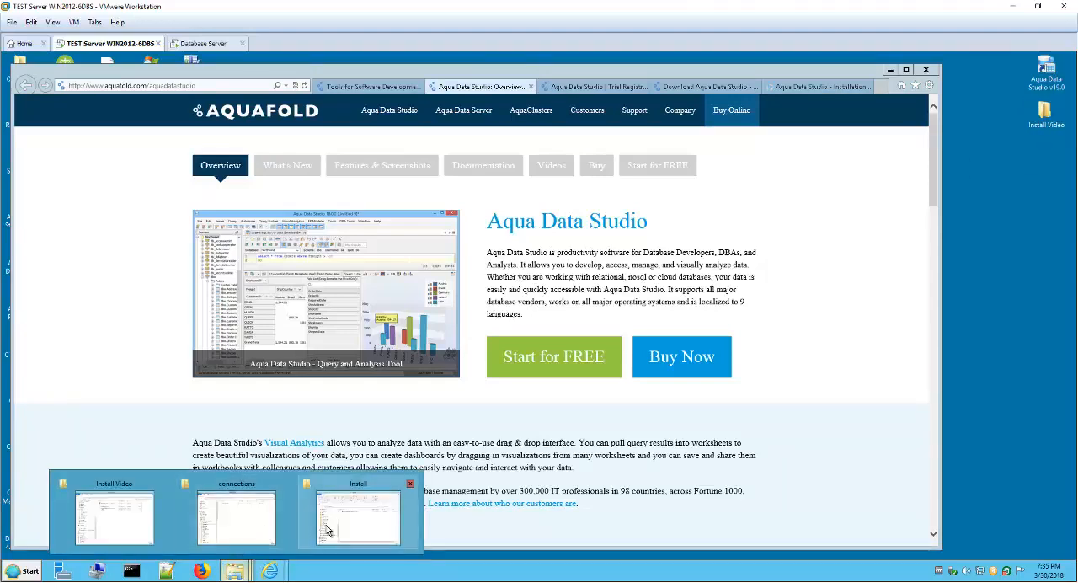
pyautogui.click(353, 526)
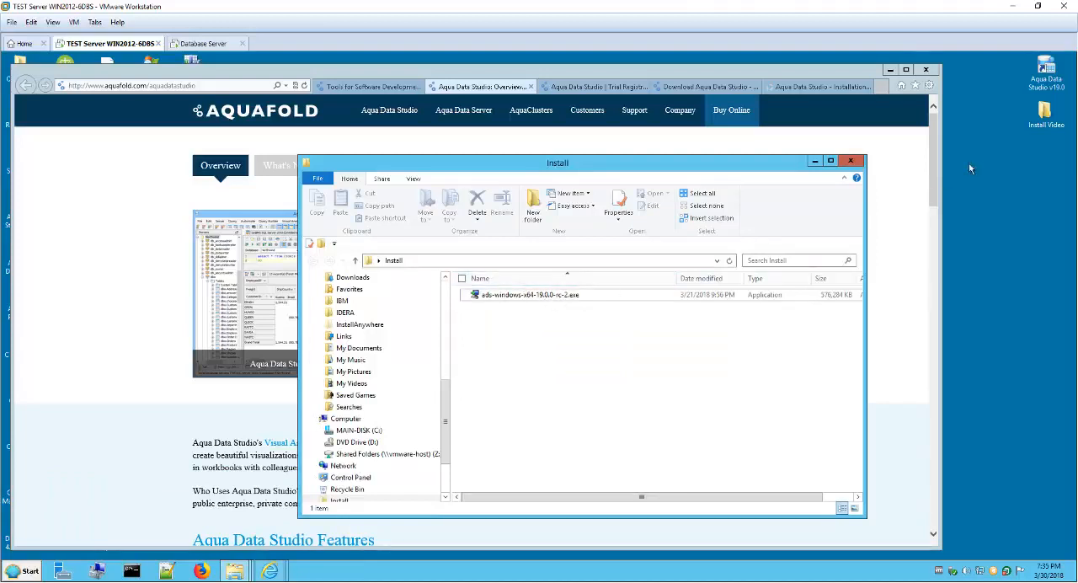
pyautogui.click(1050, 126)
pyautogui.doubleClick(1050, 127)
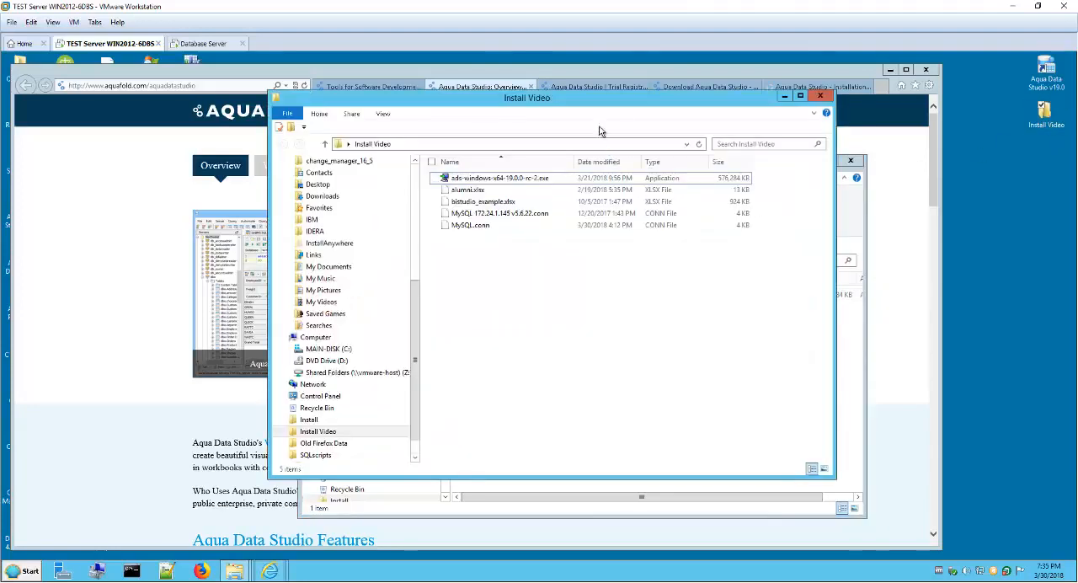
pyautogui.moveTo(604, 103); pyautogui.dragTo(571, 154)
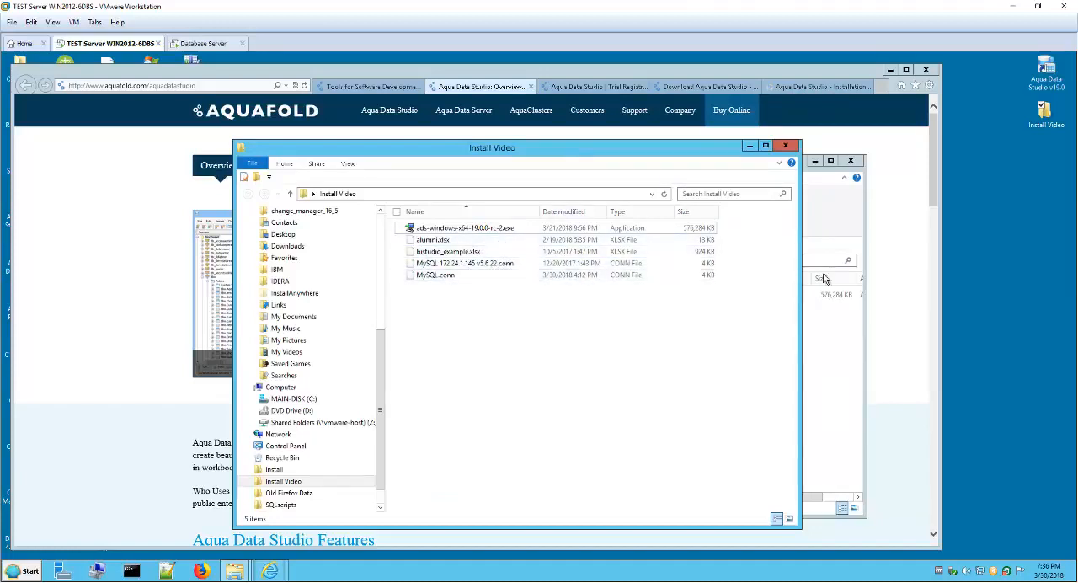
pyautogui.click(749, 146)
# Step: Clear away the browser window, run ads-windows-x64-19.0.0-rc-2.exe in English and advance to the setup wizard's welcome page
pyautogui.click(893, 74)
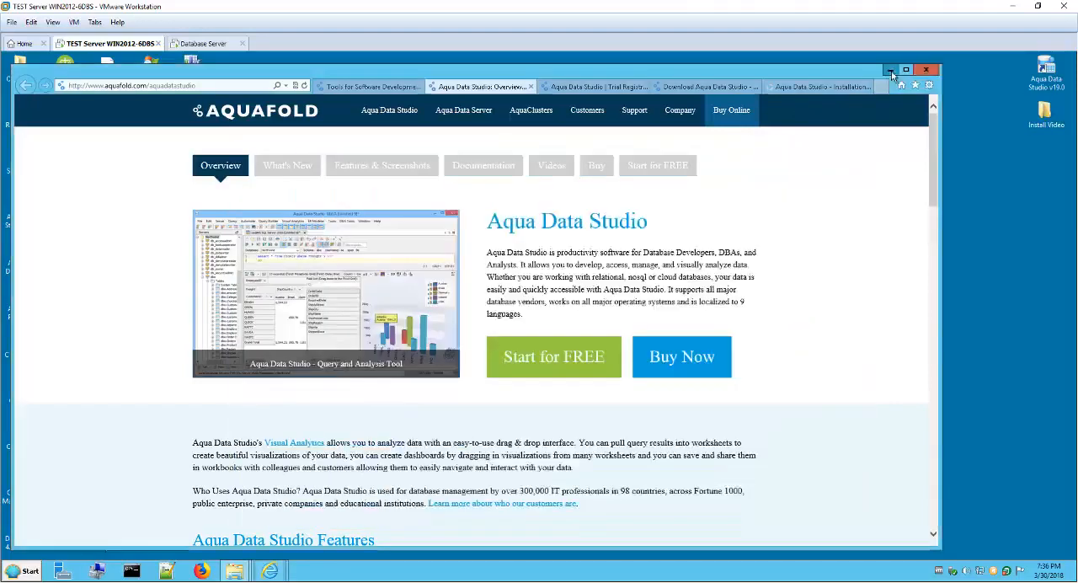
pyautogui.click(891, 71)
pyautogui.doubleClick(543, 295)
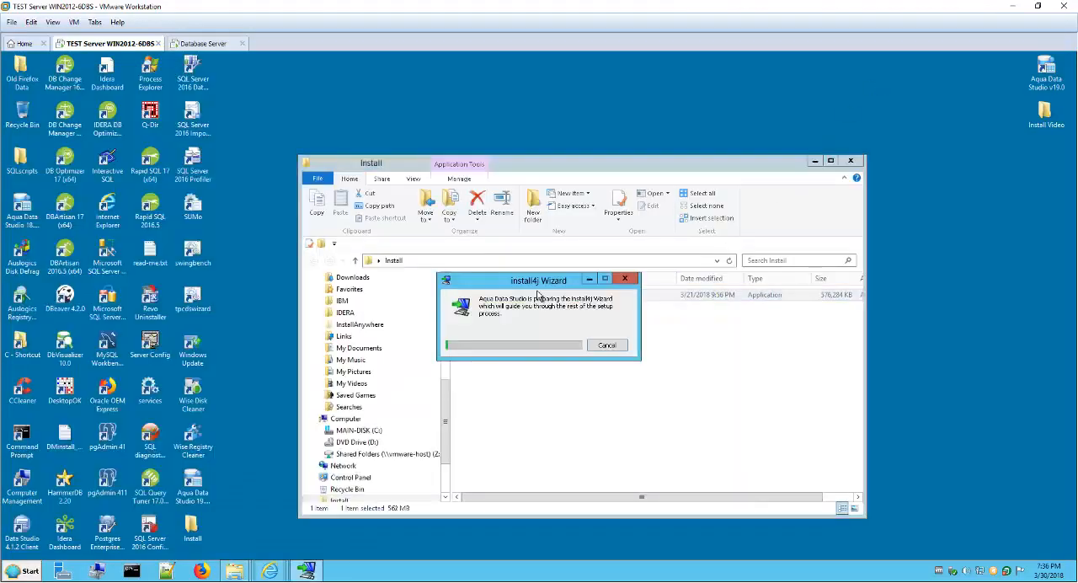
pyautogui.click(814, 161)
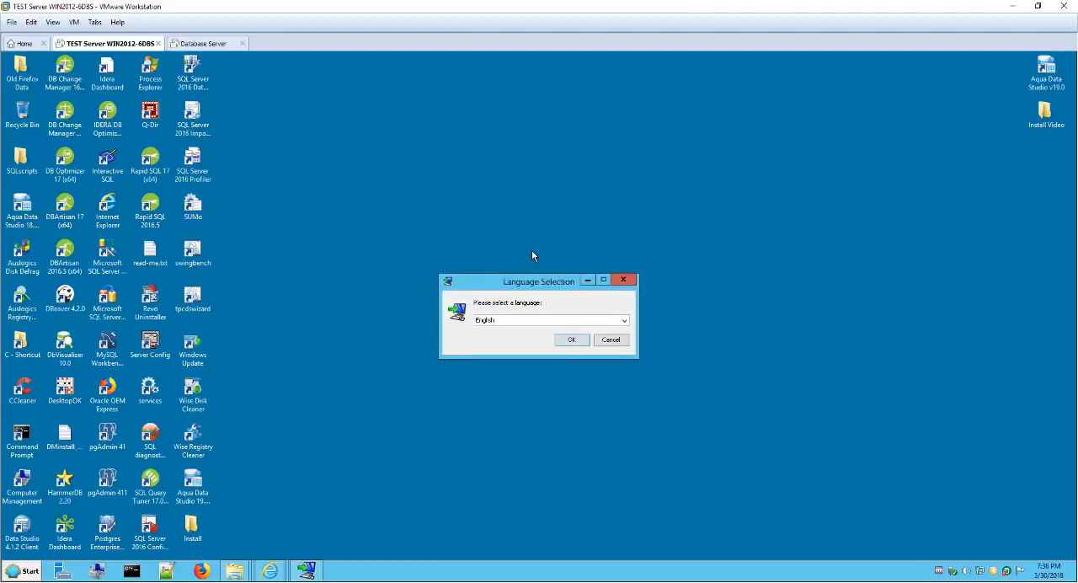
pyautogui.click(571, 339)
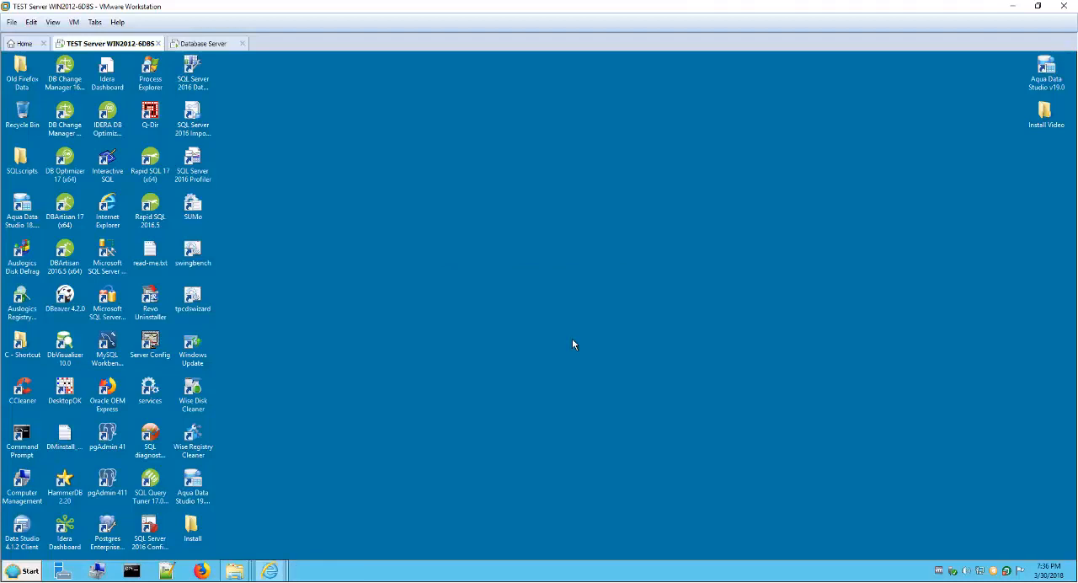
pyautogui.click(453, 371)
pyautogui.click(610, 411)
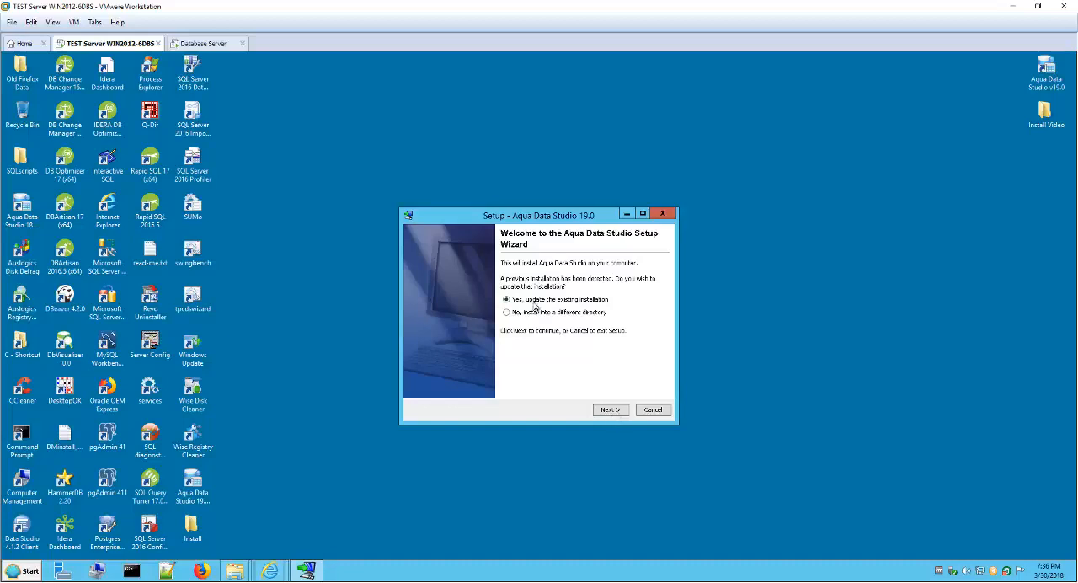
# Step: Choose to install Aqua Data Studio 19.0 into a different directory instead of updating the existing installation
pyautogui.moveTo(524, 220); pyautogui.dragTo(470, 192)
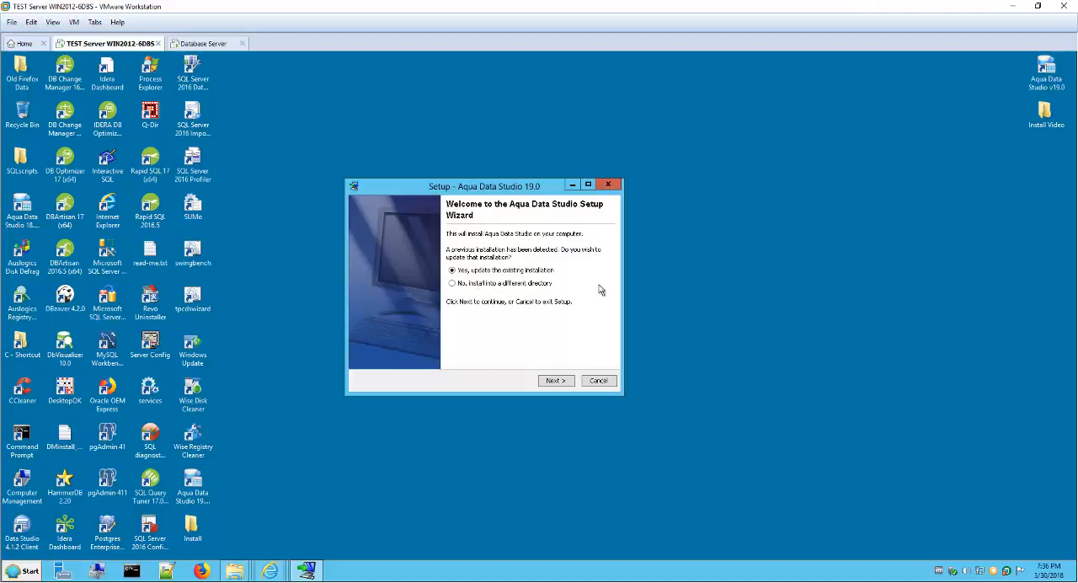
pyautogui.moveTo(515, 192); pyautogui.dragTo(534, 204)
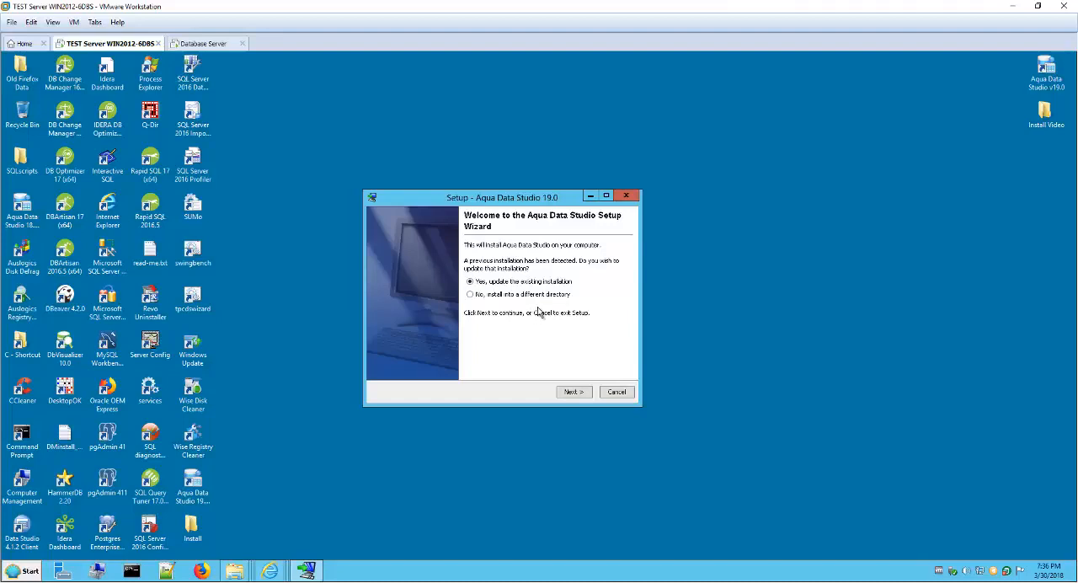
pyautogui.click(491, 295)
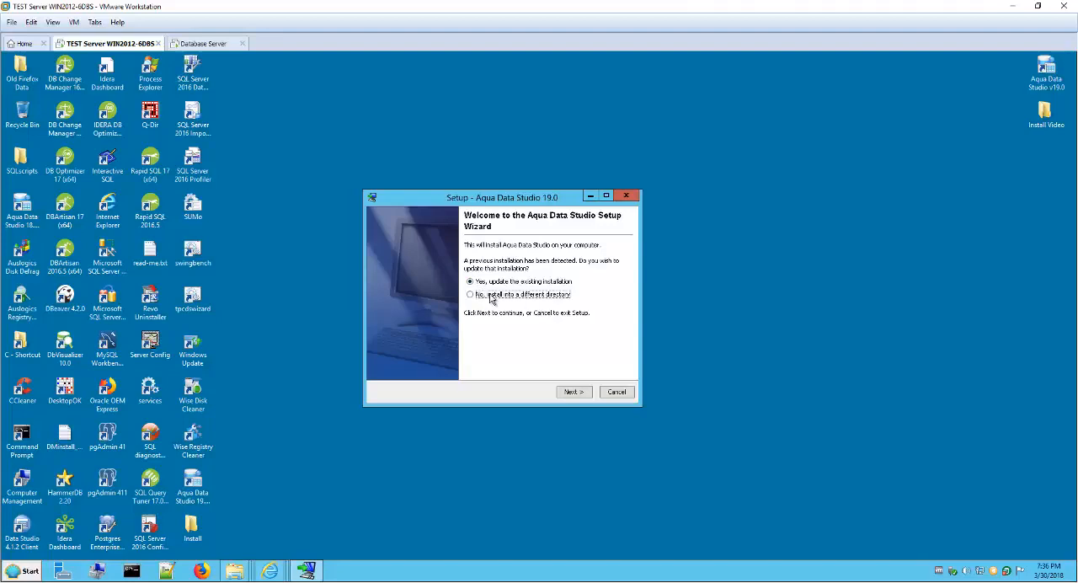
pyautogui.click(575, 395)
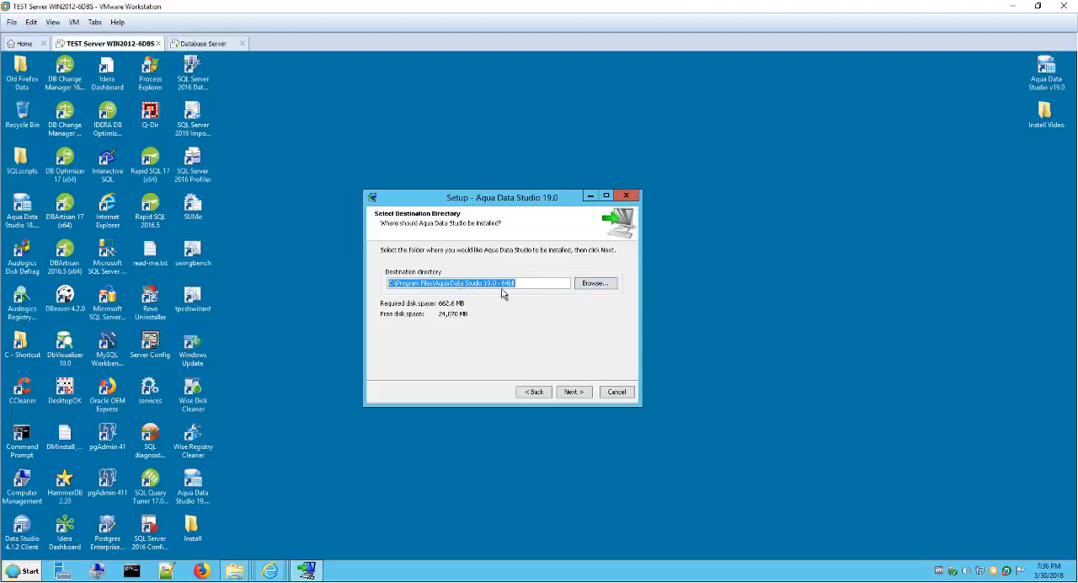
# Step: Install to C:\Program Files\Aqua Data Studio 19.0 - 64bit with a Start Menu folder and desktop icon, and finish the setup
pyautogui.click(575, 391)
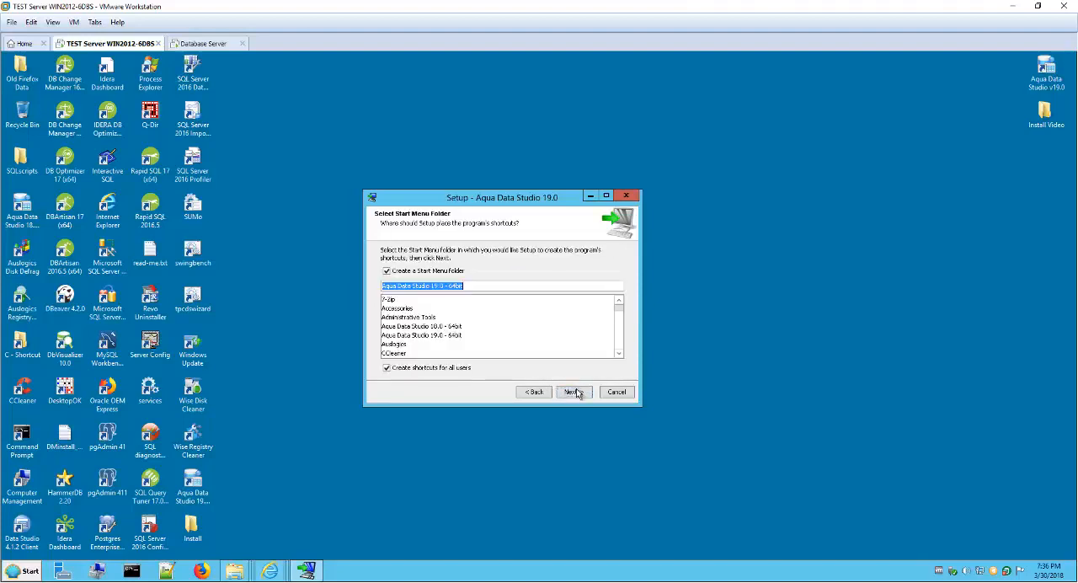
pyautogui.click(577, 393)
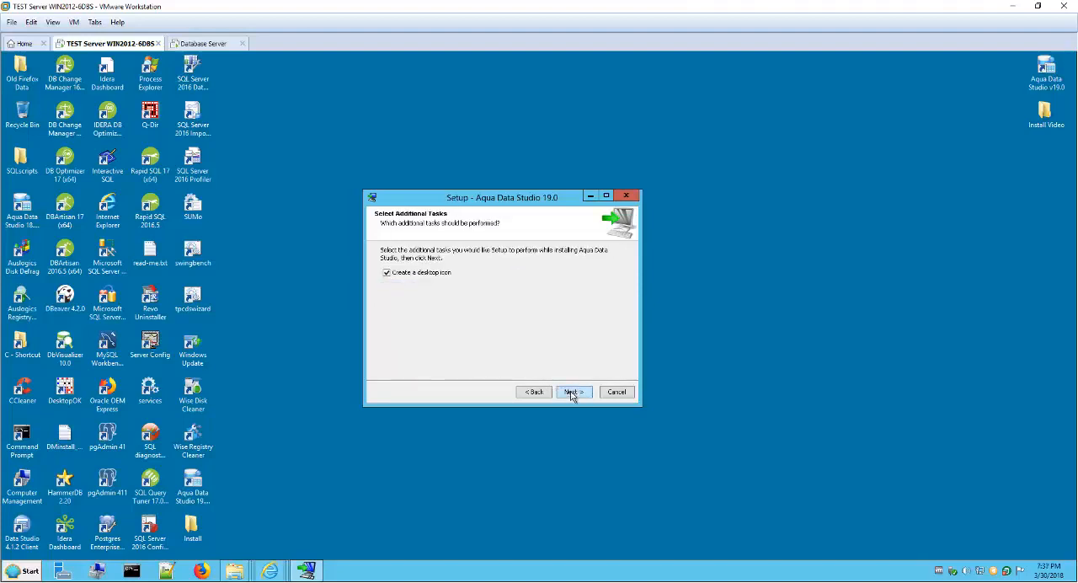
pyautogui.click(573, 393)
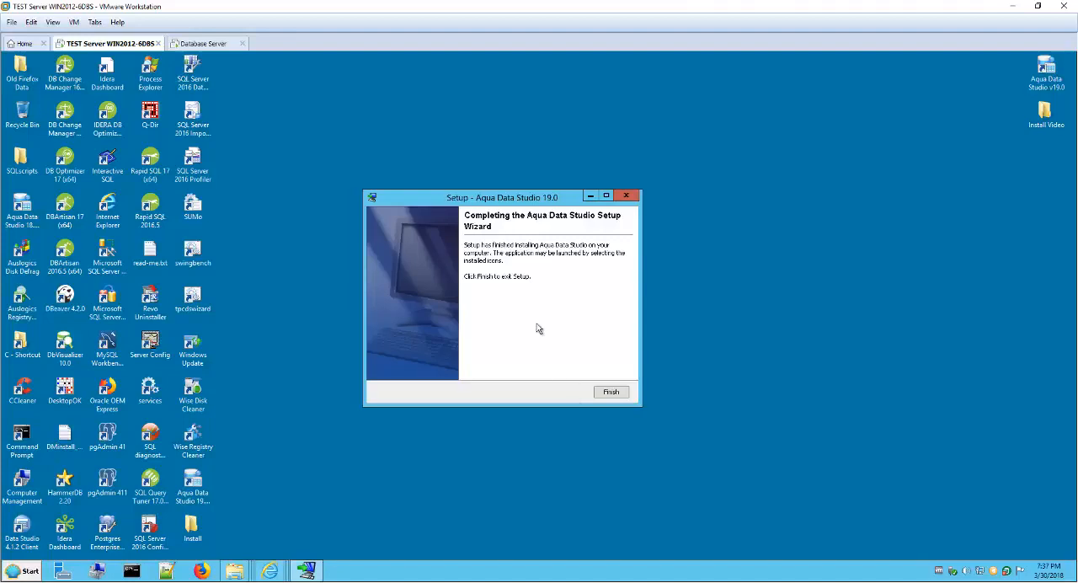
pyautogui.click(611, 392)
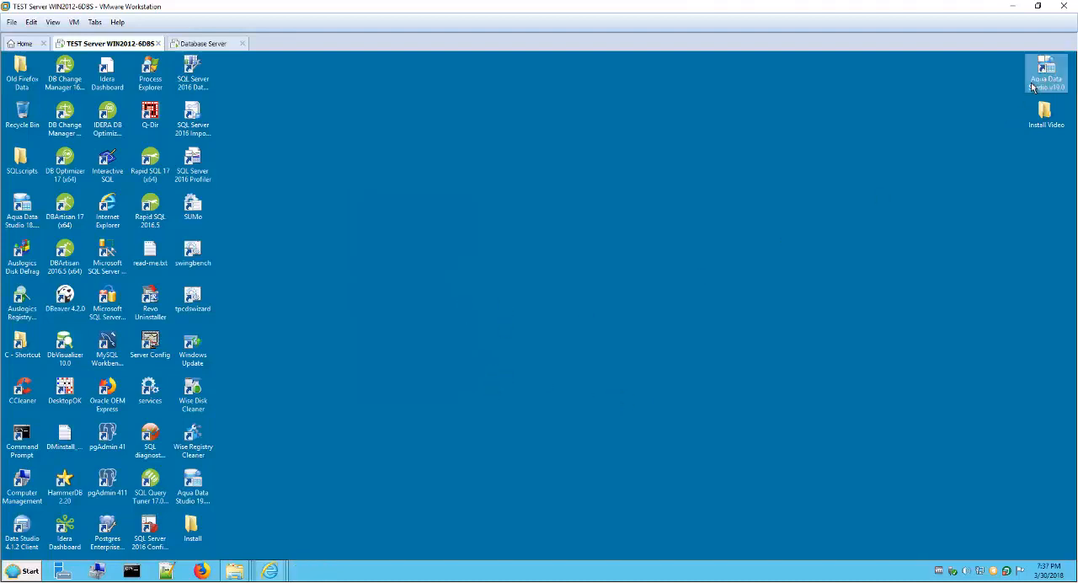
# Step: Move the Aqua Data Studio v19.0 shortcut below the Install Video folder on the desktop and launch the program
pyautogui.moveTo(1045, 74); pyautogui.dragTo(1037, 177)
pyautogui.click(1030, 244)
pyautogui.click(1031, 175)
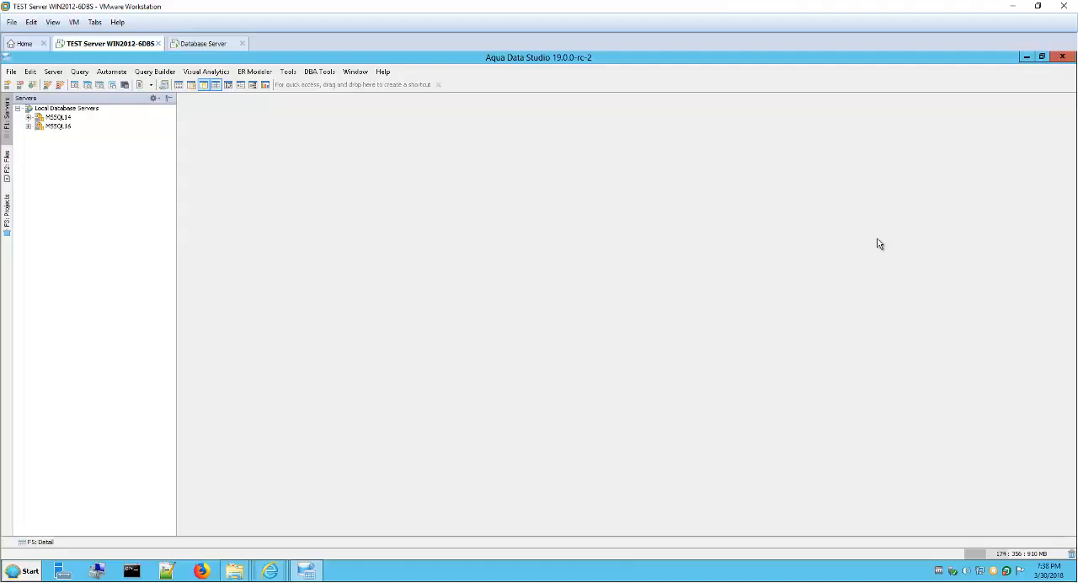
# Step: Collapse the Local Database Servers group and narrow the Servers pane slightly
pyautogui.click(17, 109)
pyautogui.moveTo(176, 192); pyautogui.dragTo(165, 193)
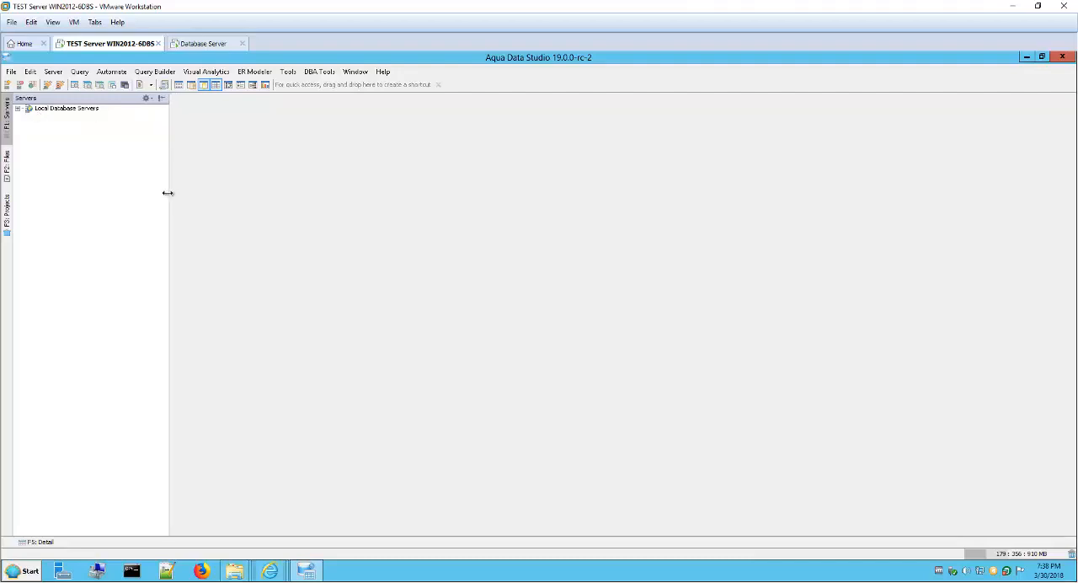
pyautogui.click(384, 73)
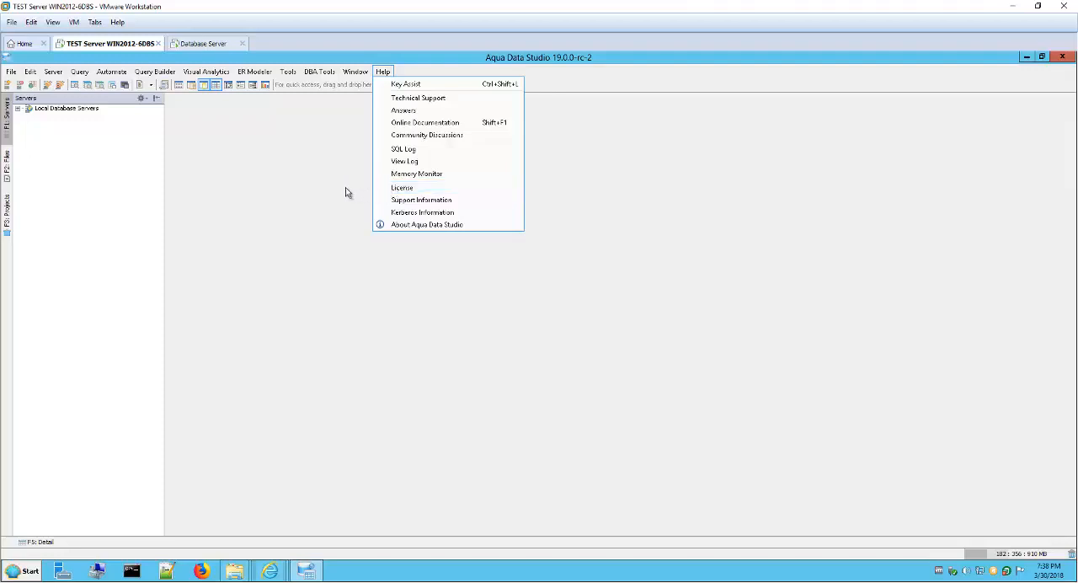
pyautogui.click(239, 188)
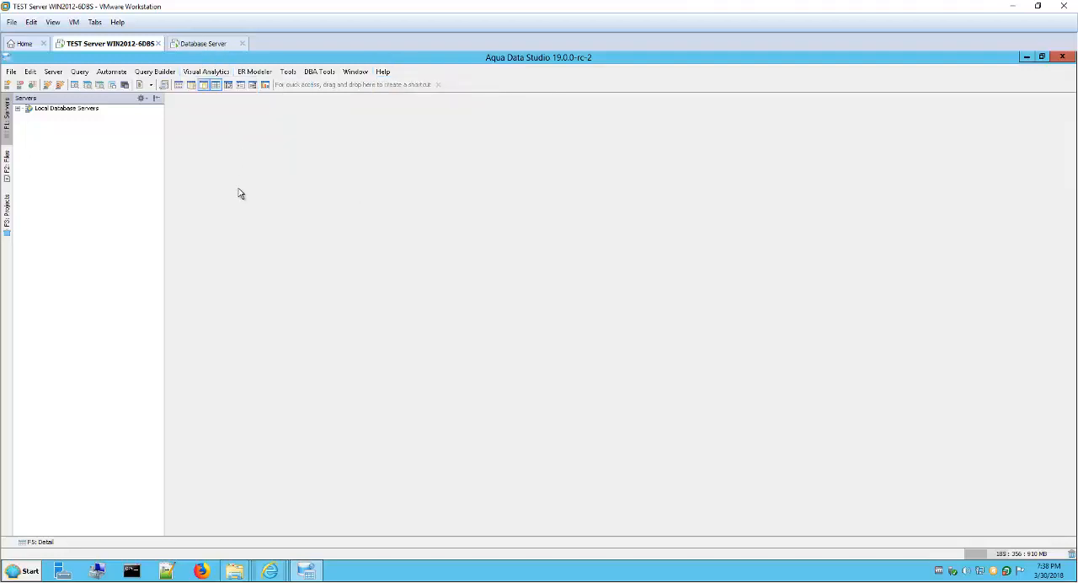
pyautogui.click(50, 72)
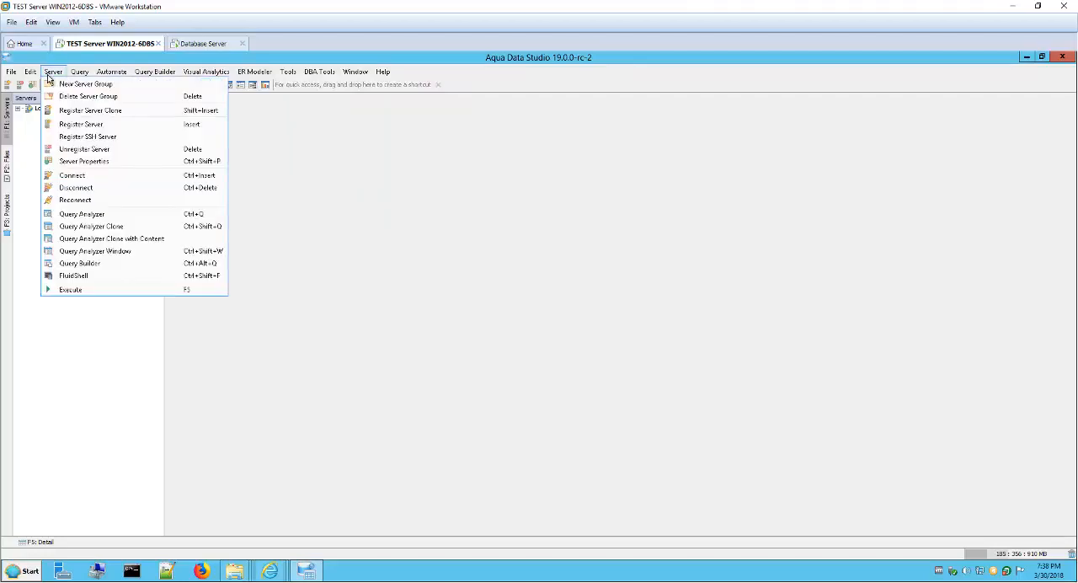
pyautogui.click(277, 254)
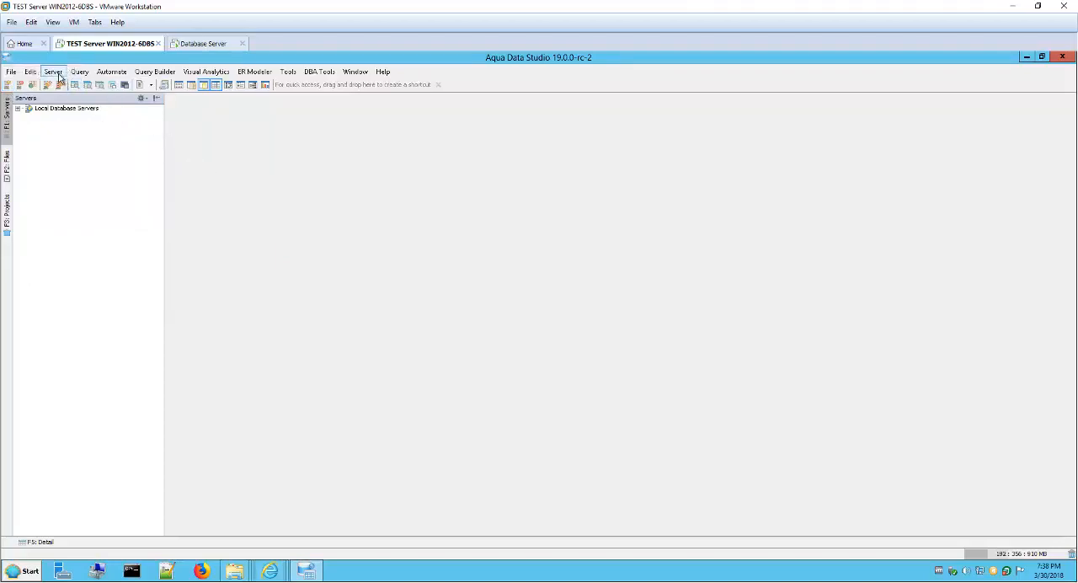
pyautogui.click(54, 73)
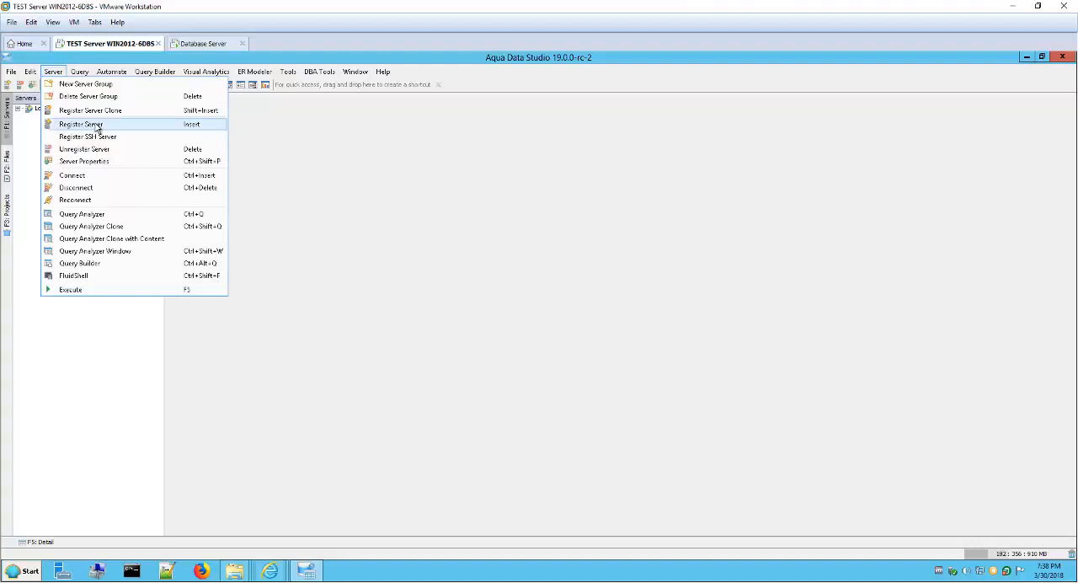
pyautogui.press('Escape')
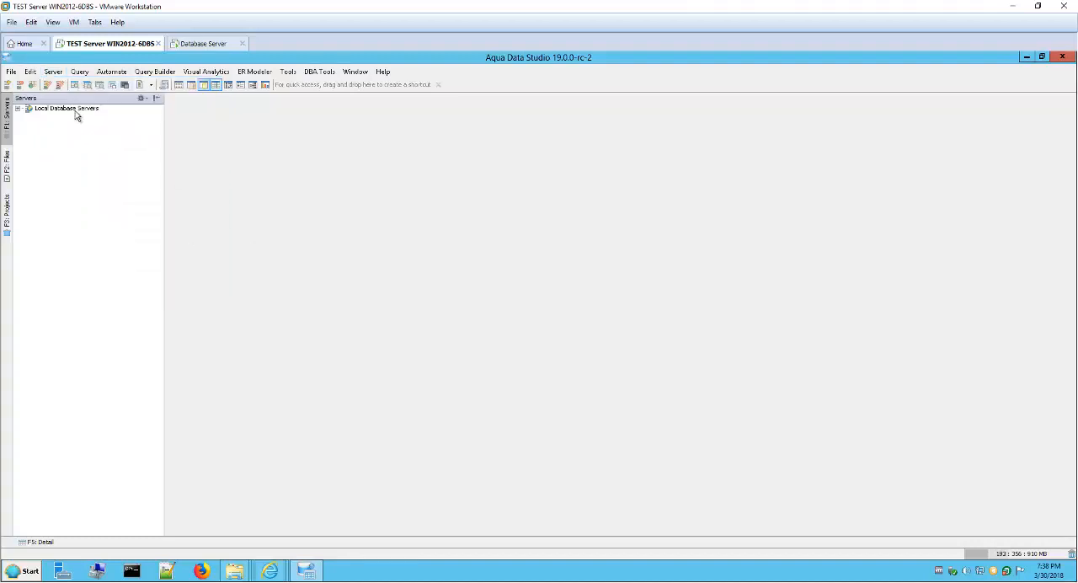
pyautogui.rightClick(76, 110)
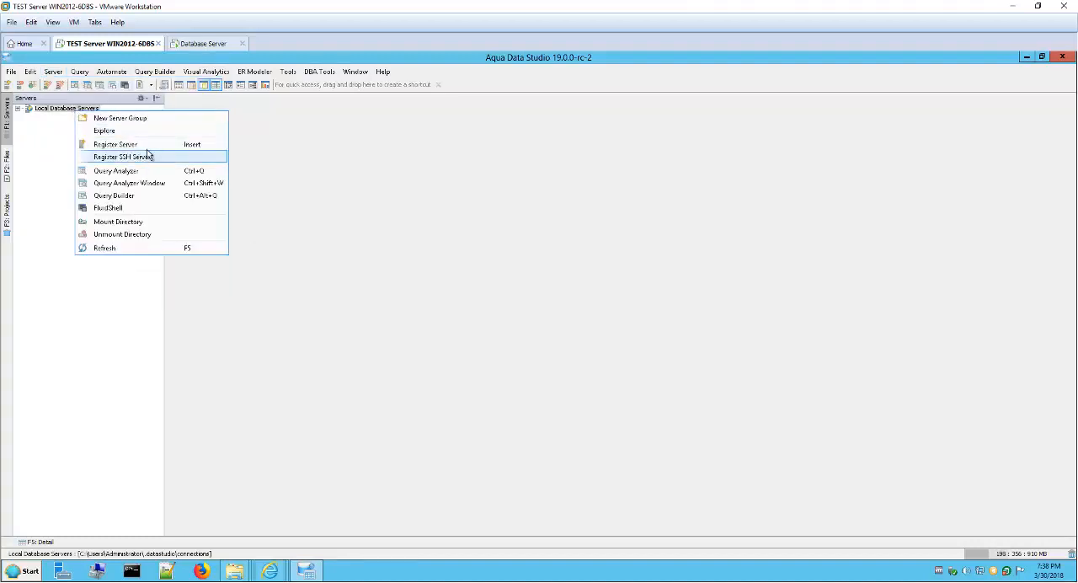
pyautogui.click(373, 219)
# Step: Start registering a server and examine the connection settings for the DB2 - LUW 8.x/9.x/10.x/11.x and MS SQL Server types
pyautogui.click(53, 72)
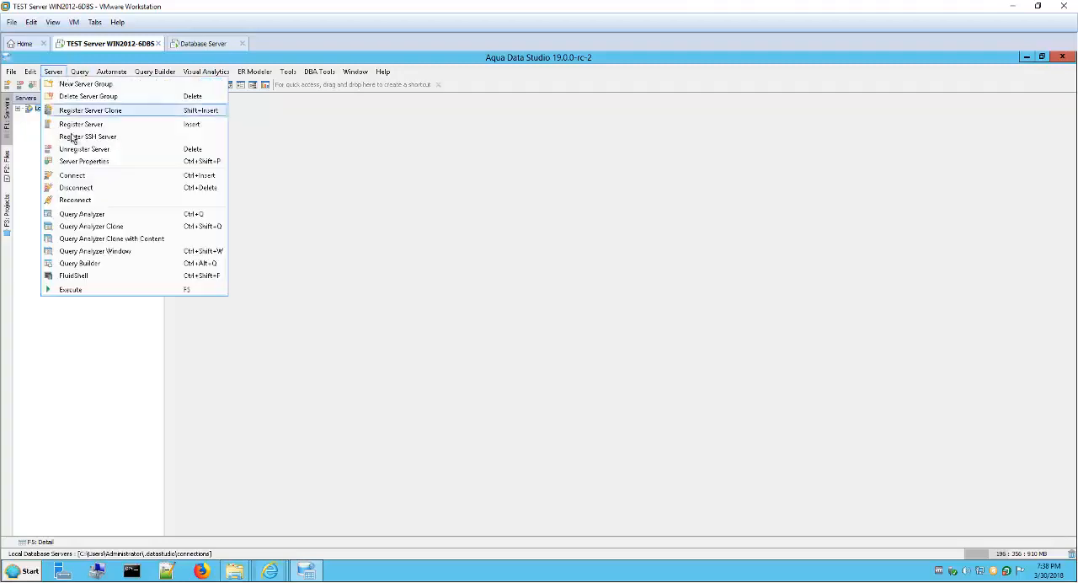
pyautogui.click(131, 131)
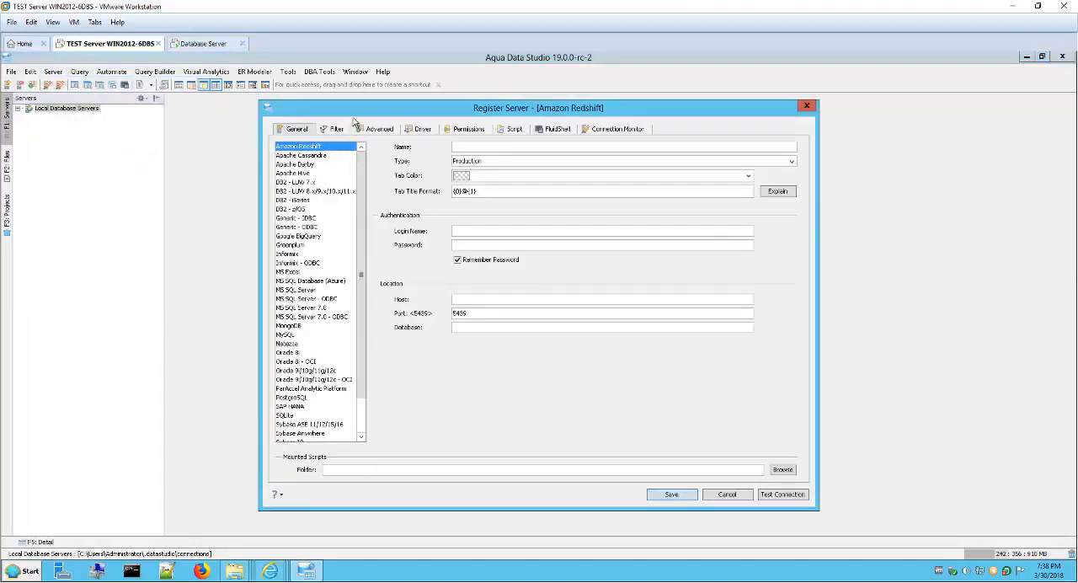
pyautogui.moveTo(356, 113); pyautogui.dragTo(283, 126)
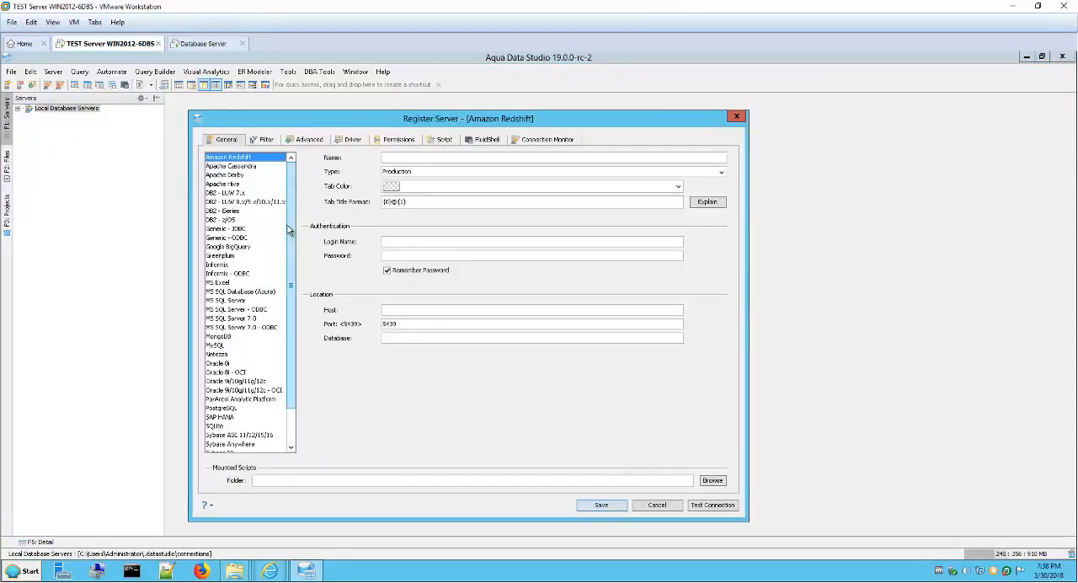
pyautogui.moveTo(290, 233)
pyautogui.mouseDown()
pyautogui.moveTo(297, 319)
pyautogui.moveTo(297, 236)
pyautogui.mouseUp()
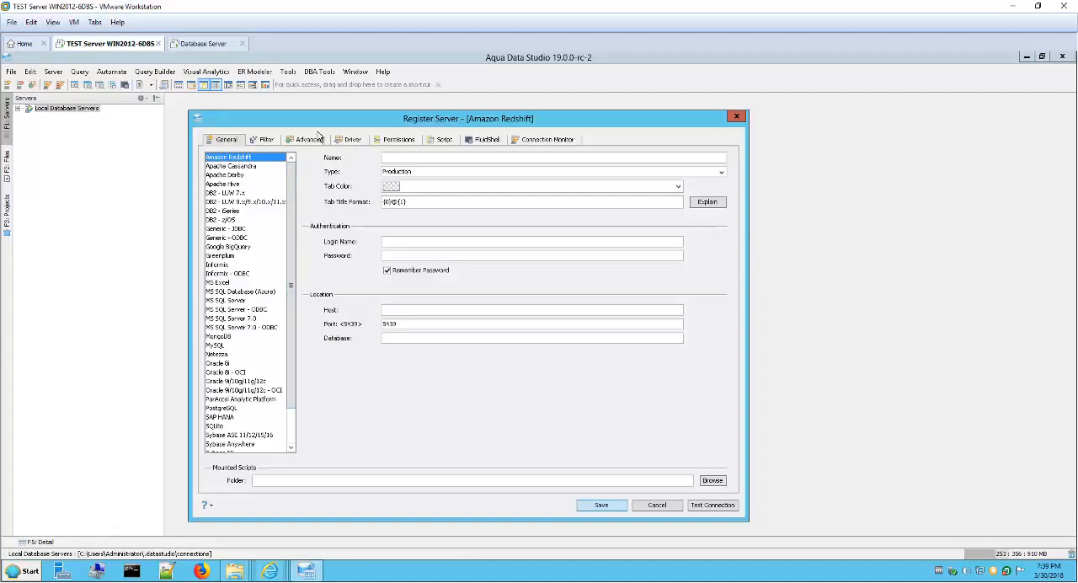
pyautogui.moveTo(328, 126); pyautogui.dragTo(319, 142)
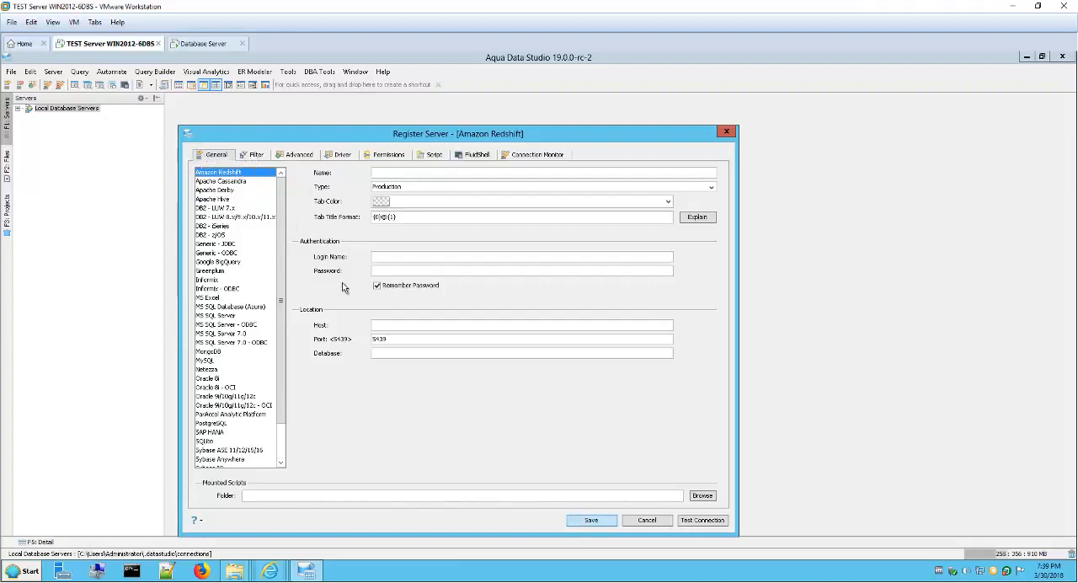
pyautogui.click(217, 217)
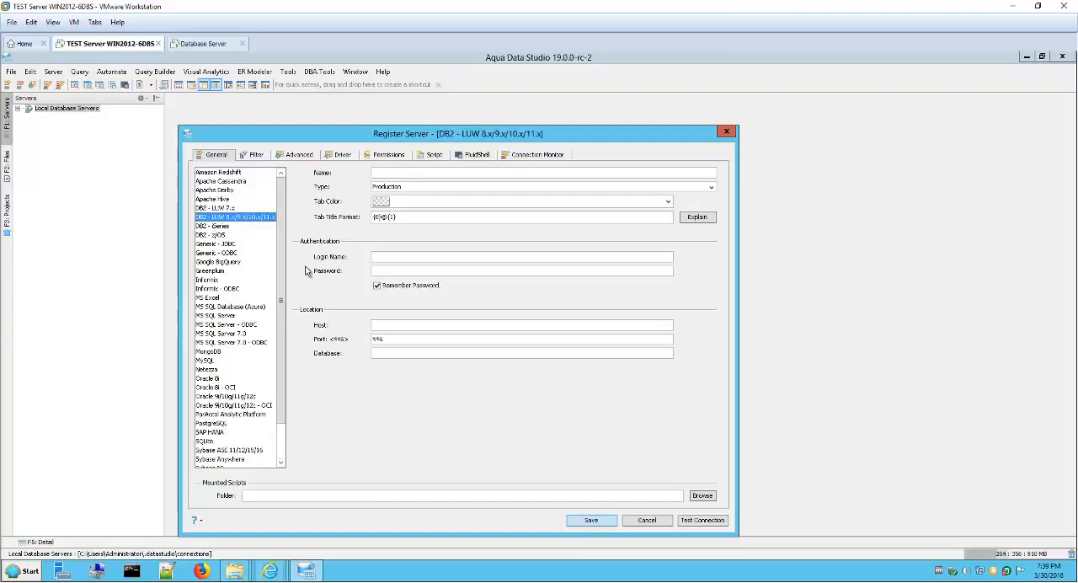
pyautogui.click(222, 318)
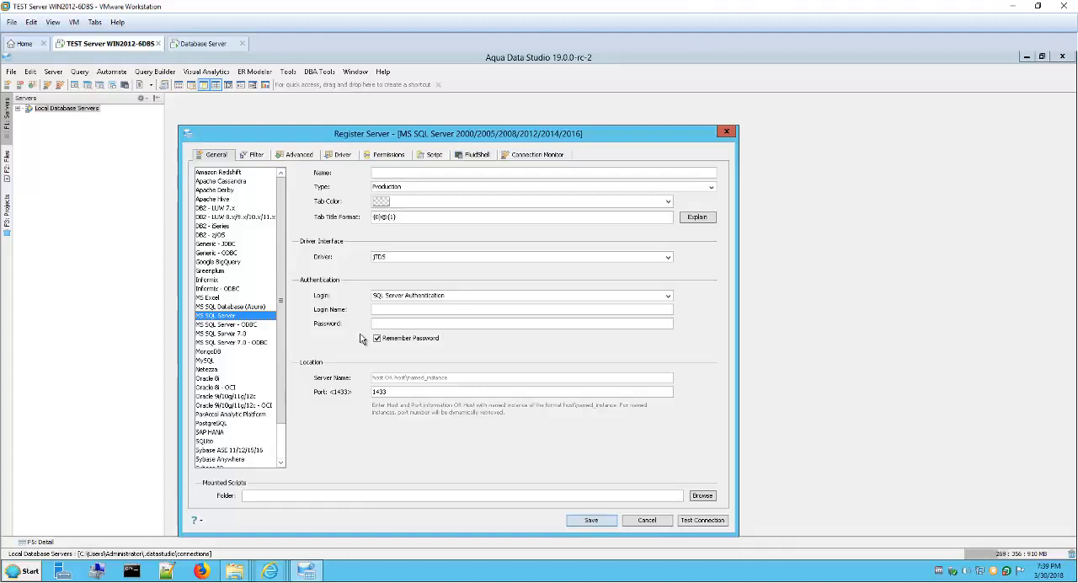
# Step: Examine the remaining database types and the settings of the Oracle variants and ParAccel Analytic Platform, and cancel the registration
pyautogui.moveTo(412, 135); pyautogui.dragTo(418, 116)
pyautogui.scroll(-1, 286, 331)
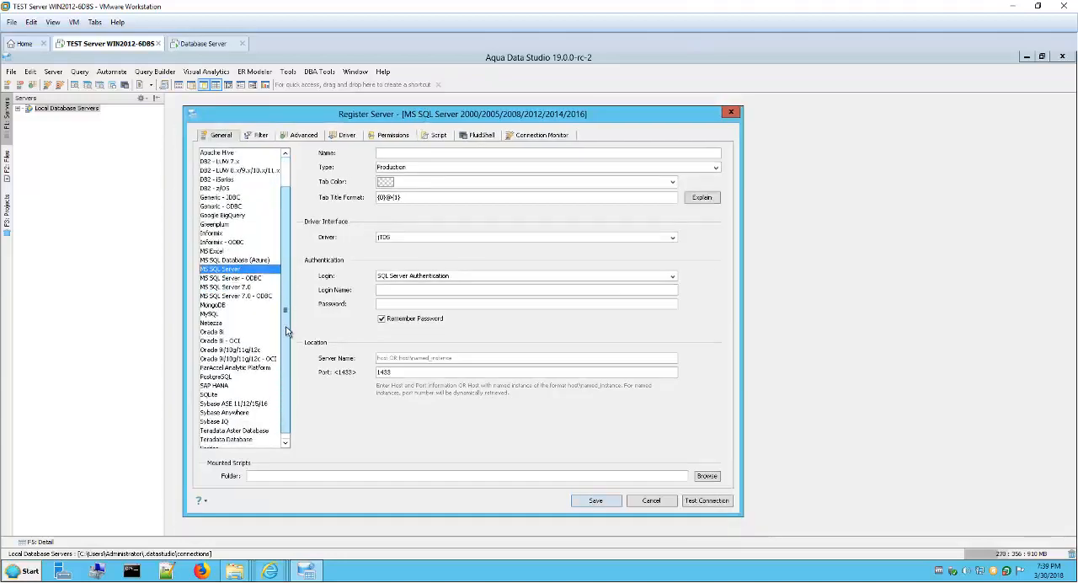
pyautogui.click(211, 332)
pyautogui.click(215, 341)
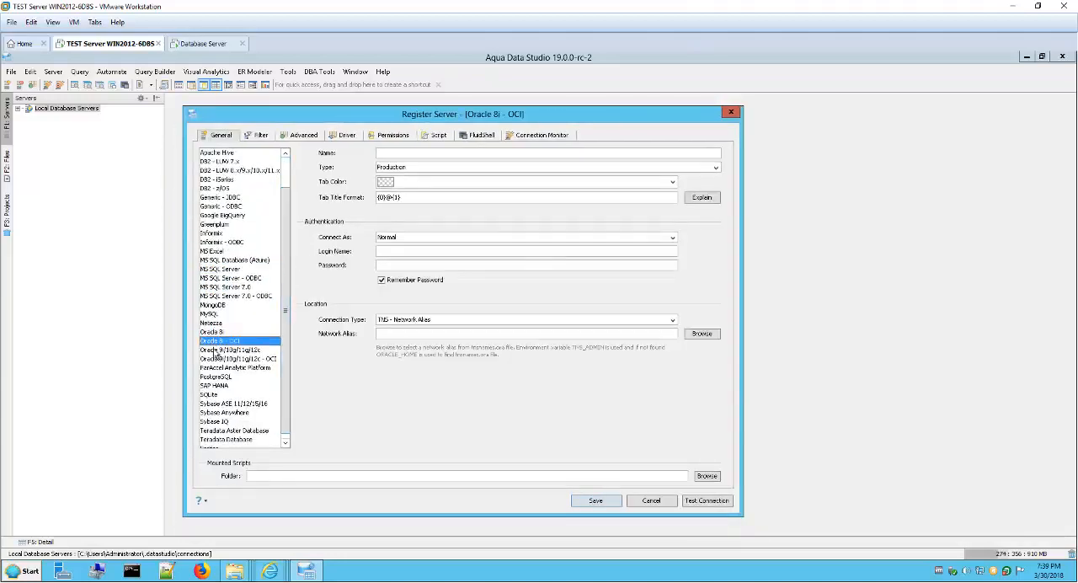
pyautogui.click(217, 350)
pyautogui.click(217, 359)
pyautogui.click(218, 368)
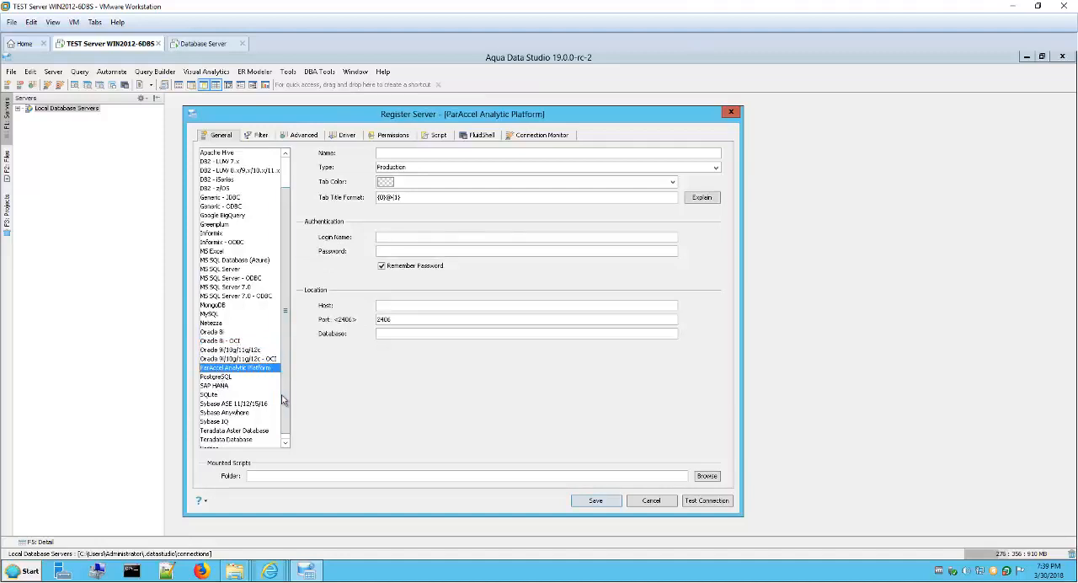
pyautogui.scroll(-1, 284, 408)
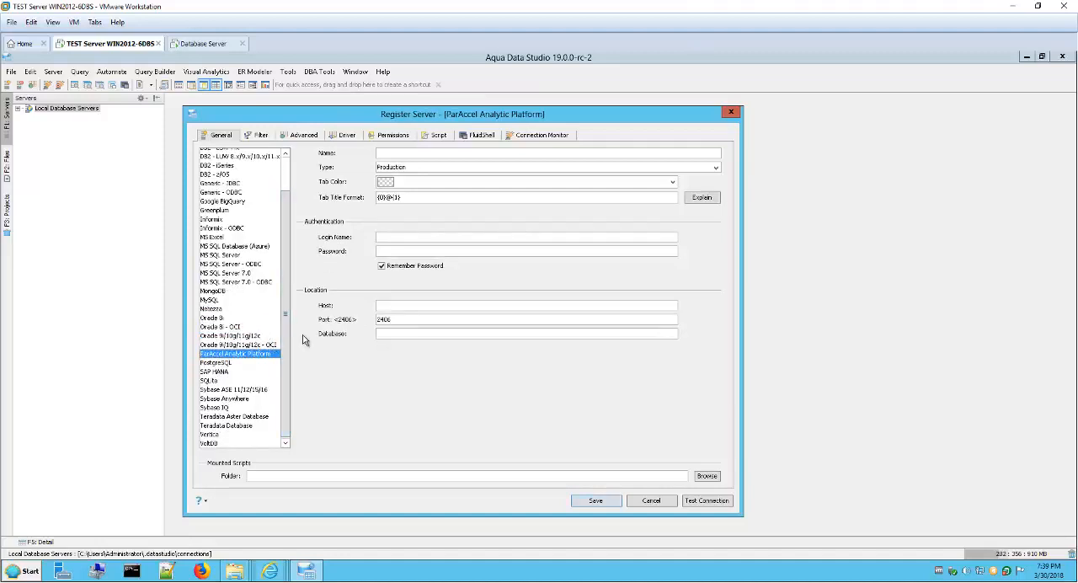
pyautogui.click(234, 337)
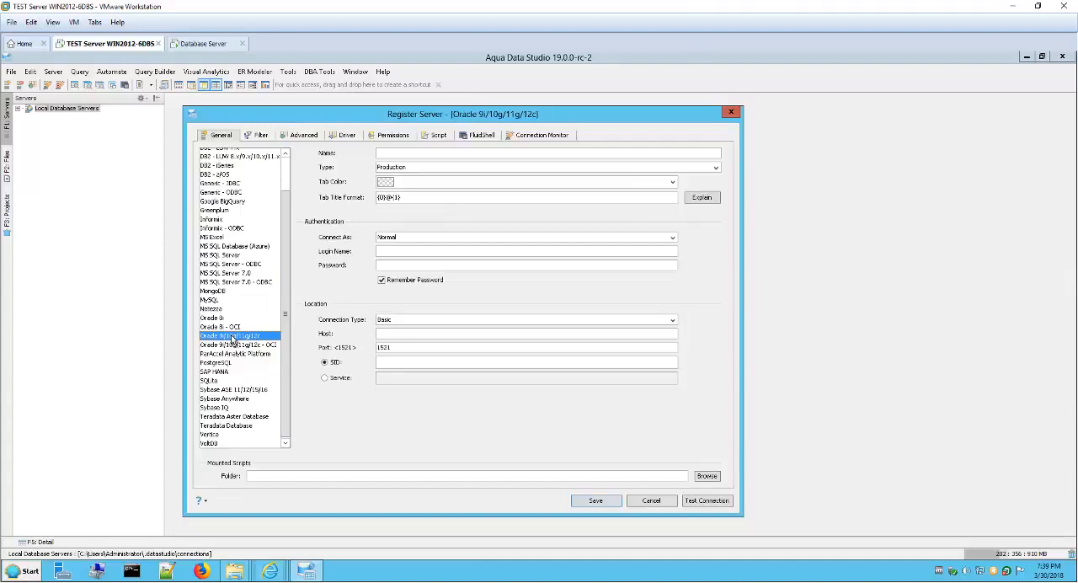
pyautogui.click(672, 502)
# Step: Expand the Local Database Servers group and inspect the contents of MSSQL16 and MSSQL14, collapsing both servers again
pyautogui.click(18, 109)
pyautogui.click(27, 128)
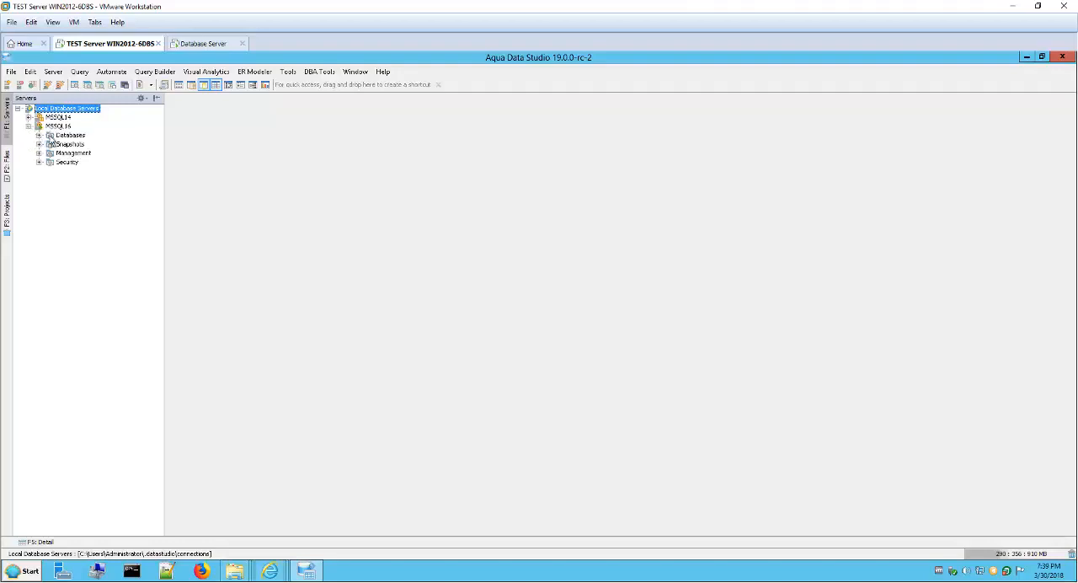
pyautogui.click(29, 118)
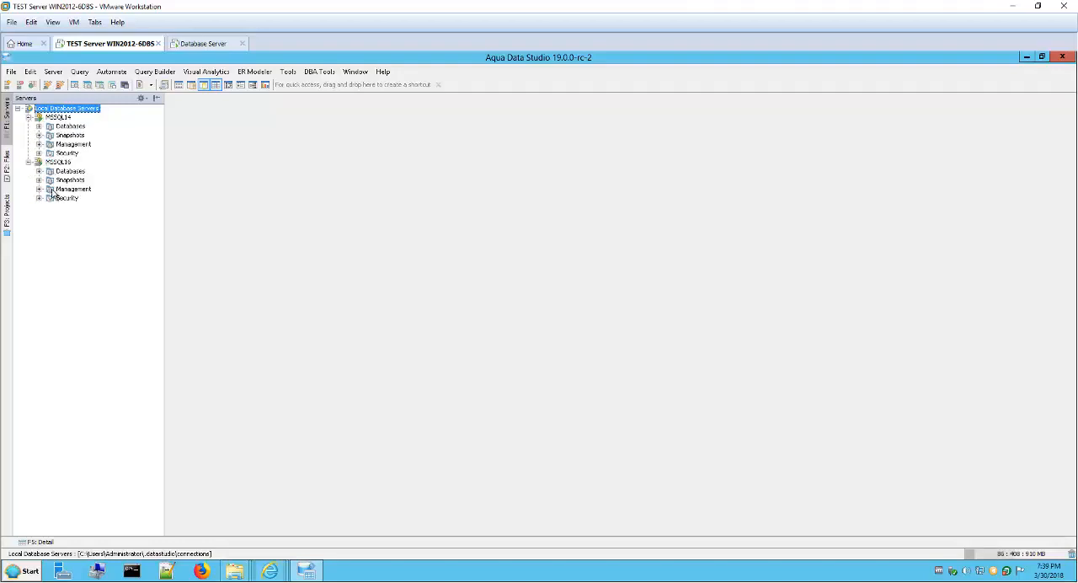
pyautogui.click(28, 163)
pyautogui.click(28, 118)
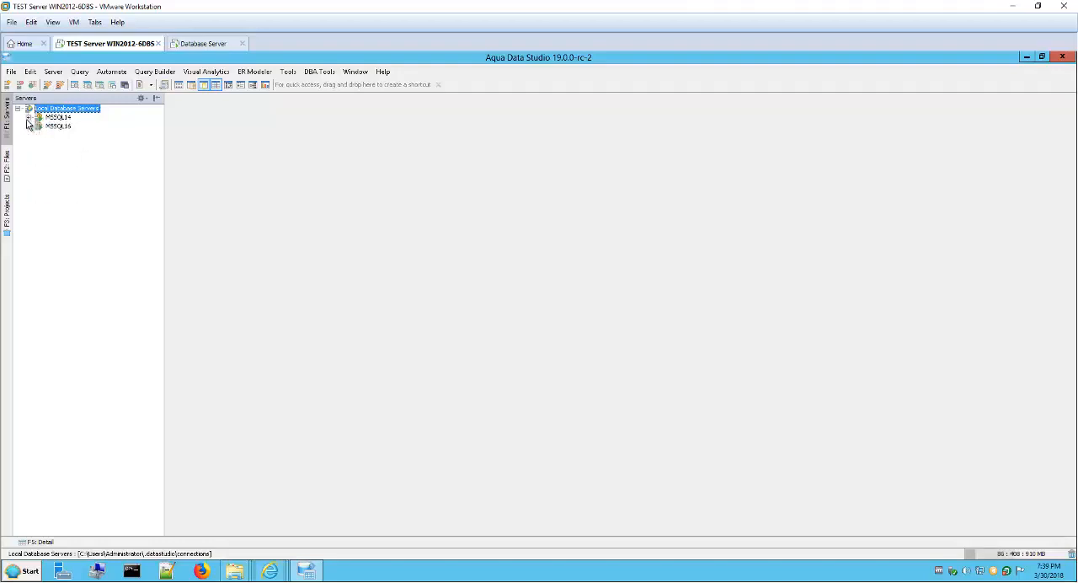
# Step: Start a new server registration of type Oracle 9i/10g/11g/12c and name it ORACLE
pyautogui.click(52, 72)
pyautogui.click(105, 128)
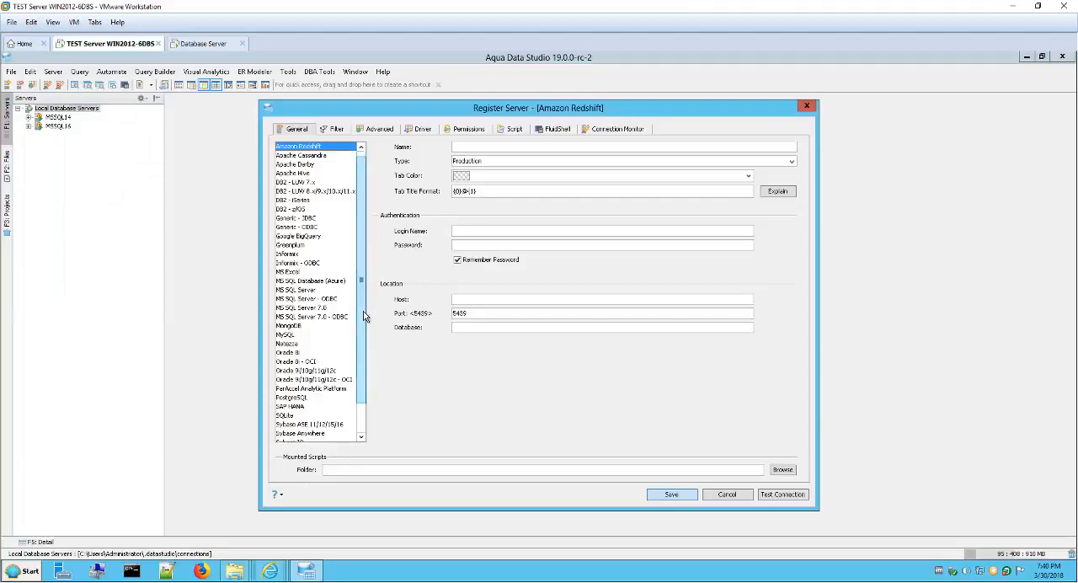
pyautogui.scroll(-2, 364, 308)
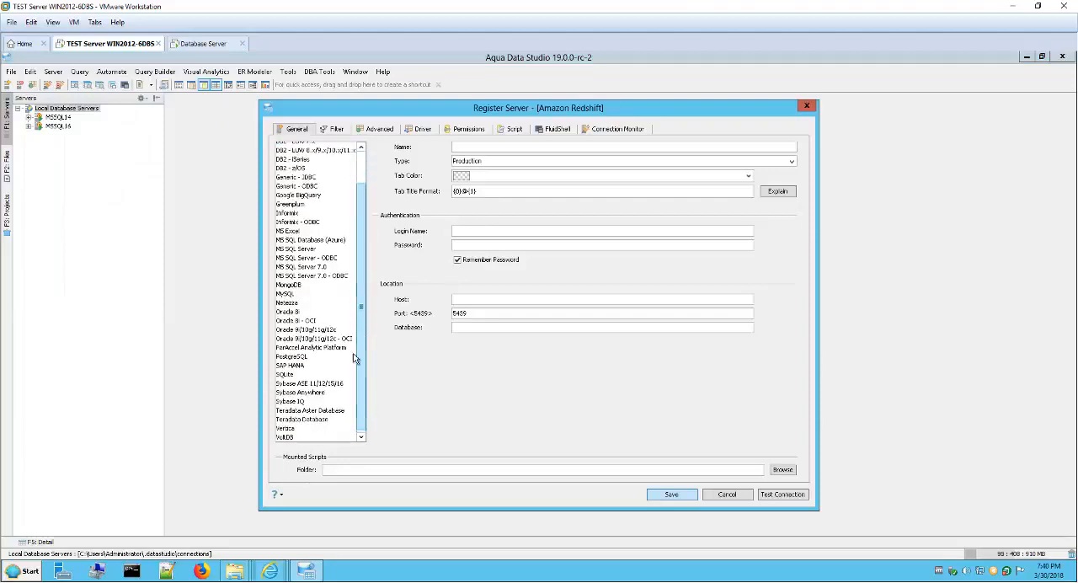
pyautogui.click(305, 330)
pyautogui.moveTo(419, 120); pyautogui.dragTo(329, 130)
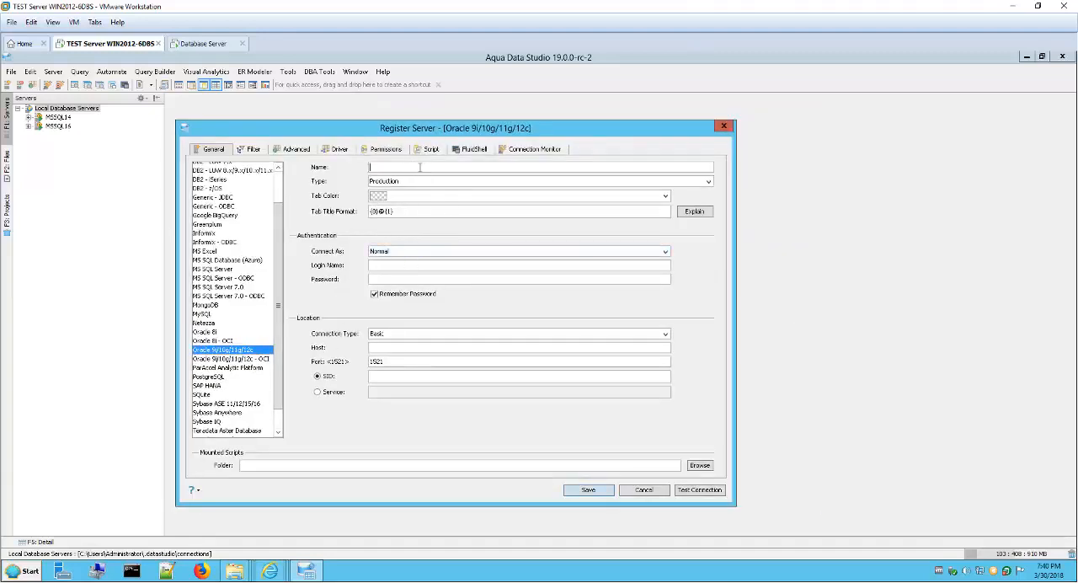
pyautogui.write('ORACLE')
# Step: Set the ORACLE registration's type to Development and its tab color to red (255, 0, 0)
pyautogui.click(708, 181)
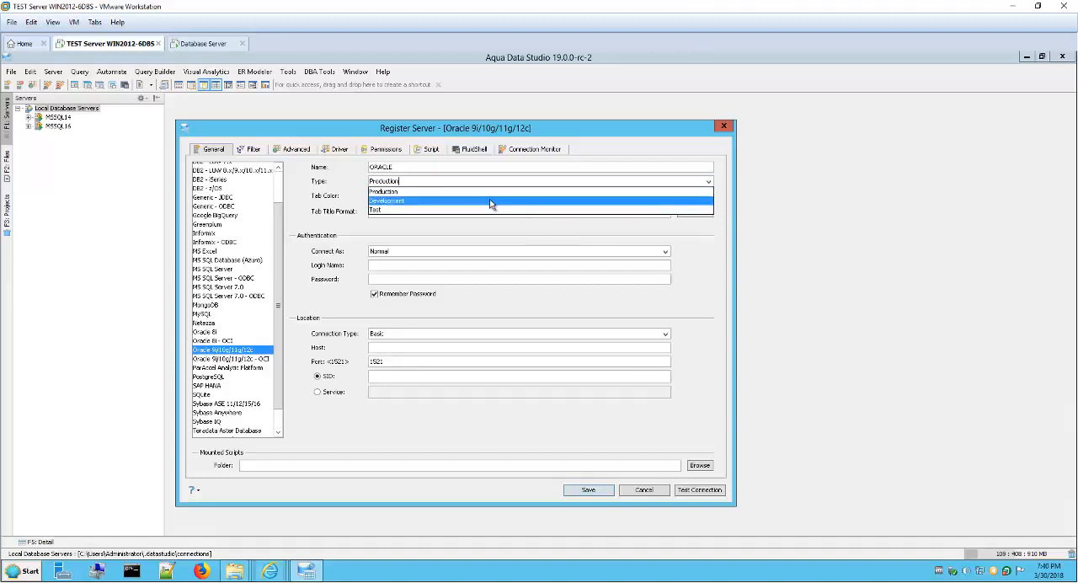
pyautogui.click(446, 200)
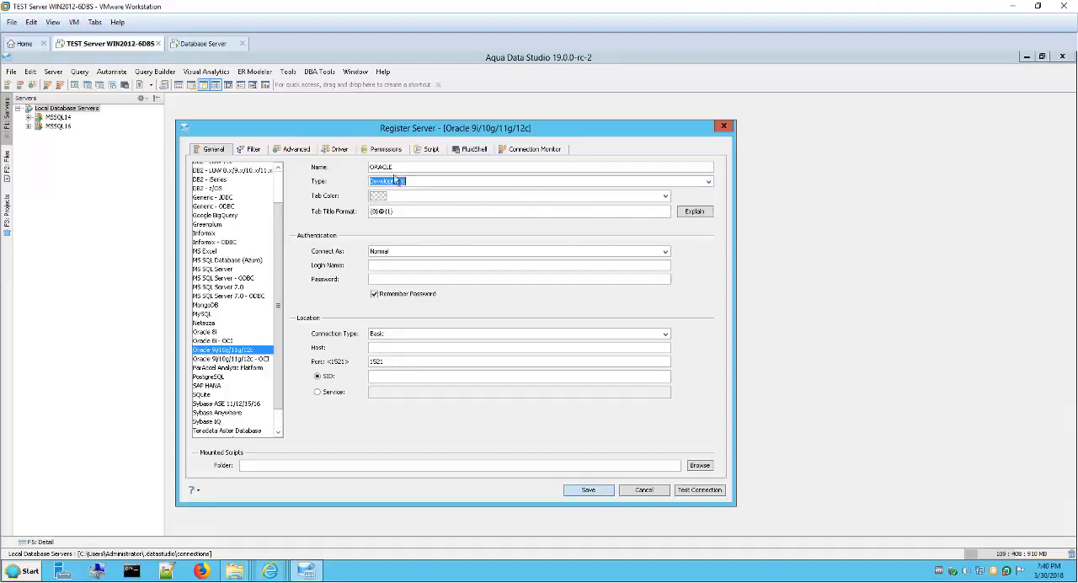
pyautogui.click(664, 197)
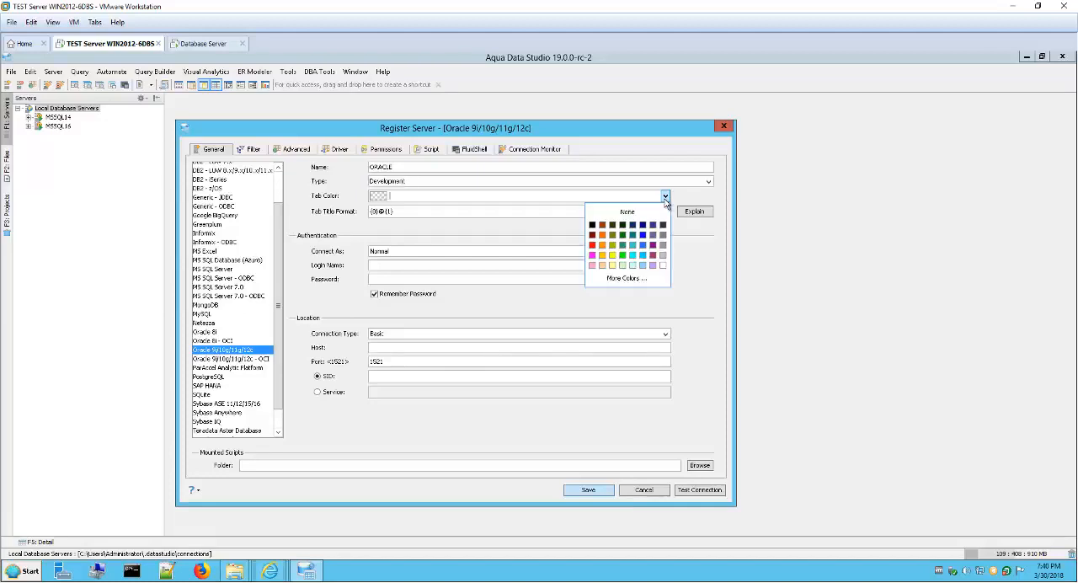
pyautogui.click(592, 246)
pyautogui.moveTo(475, 134); pyautogui.dragTo(503, 137)
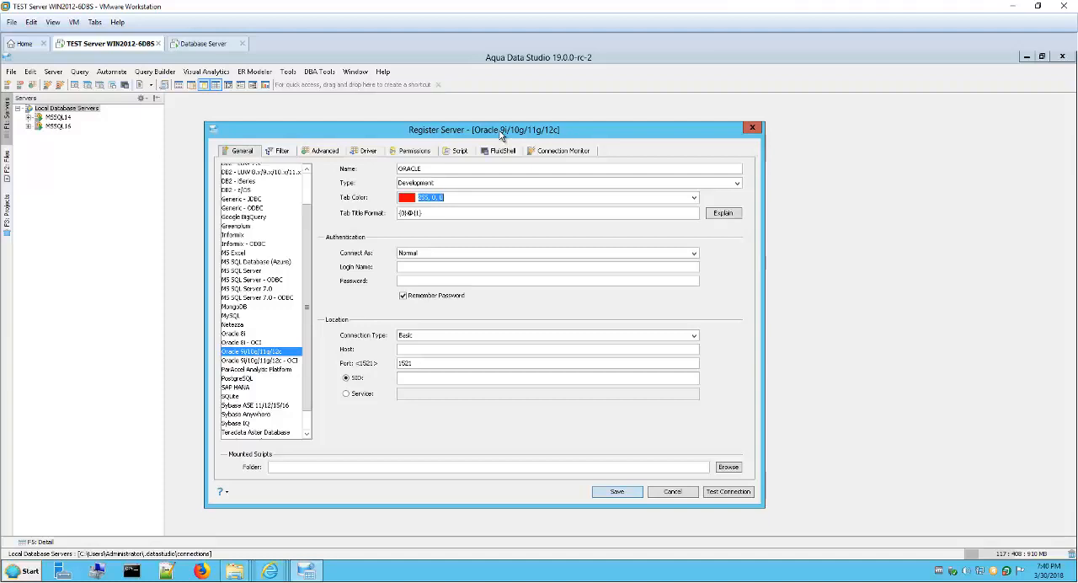
pyautogui.moveTo(501, 136); pyautogui.dragTo(487, 142)
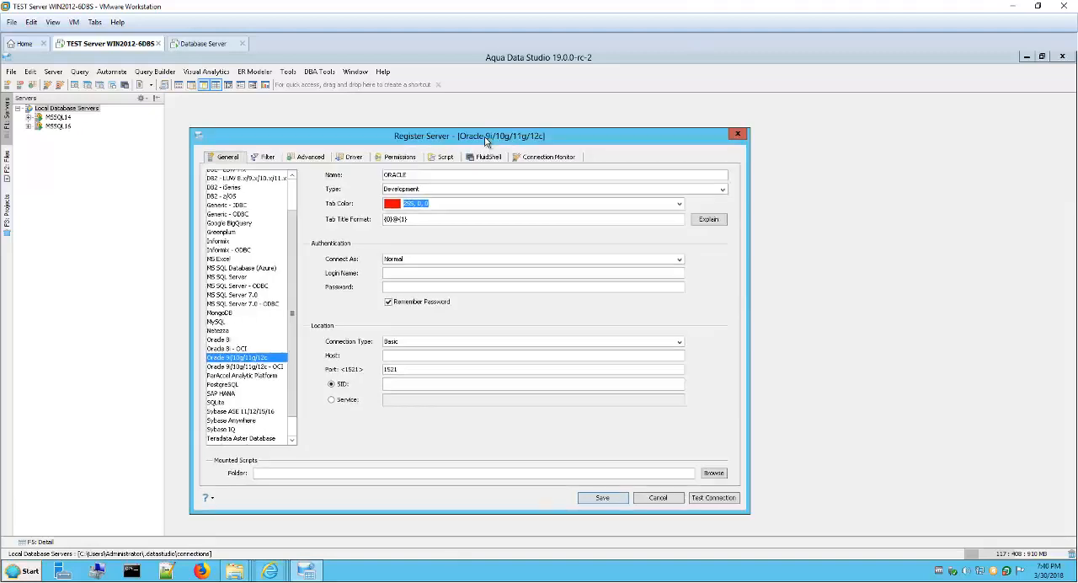
# Step: Enter login name DEV, the account password, host win2012-6dbs and SID ORA12C for the Oracle server, and test the connection
pyautogui.click(438, 274)
pyautogui.write('DEV')
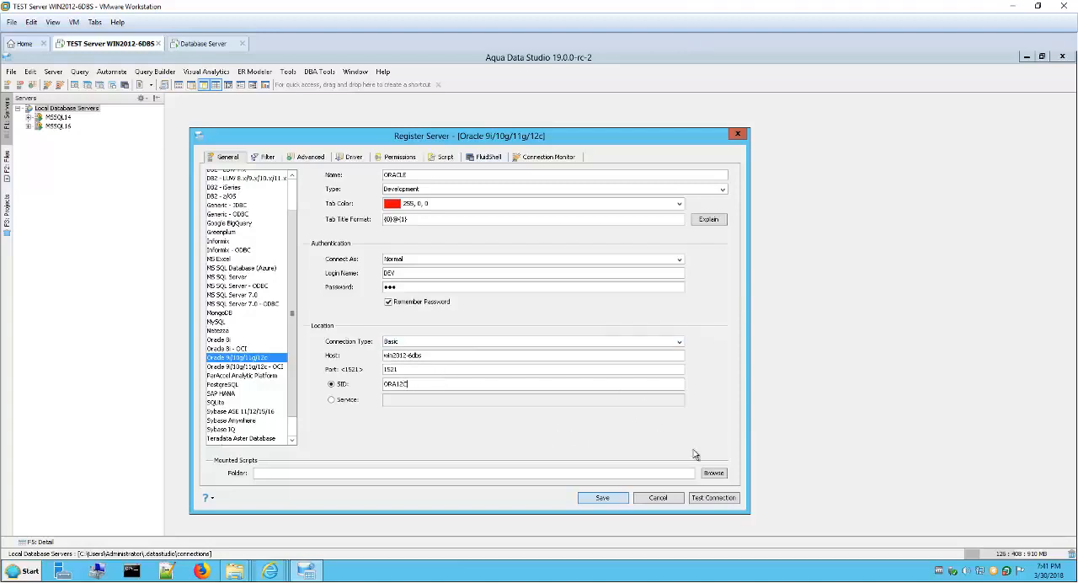
pyautogui.click(711, 499)
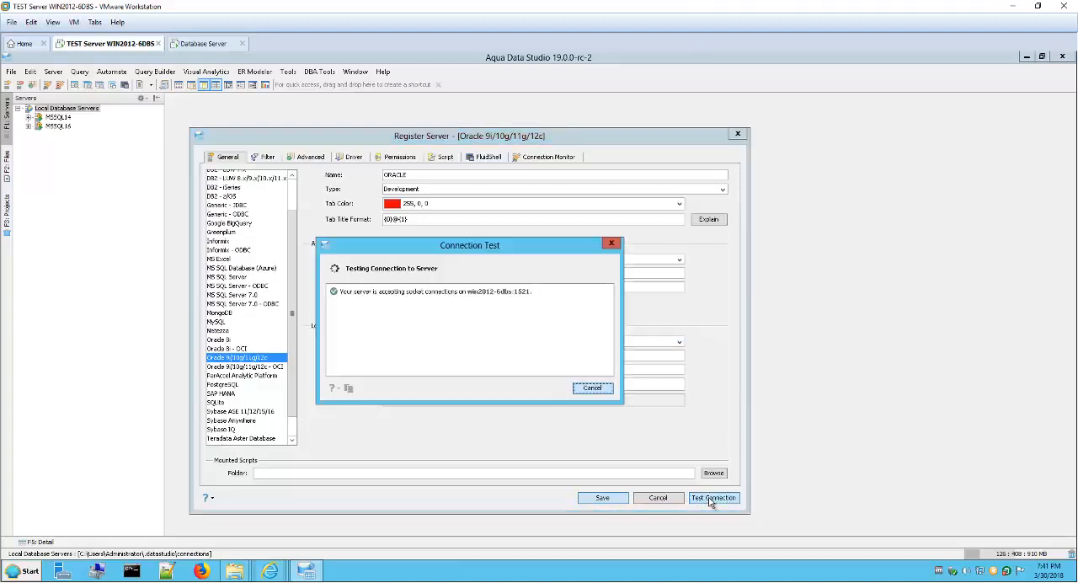
pyautogui.moveTo(423, 246); pyautogui.dragTo(451, 244)
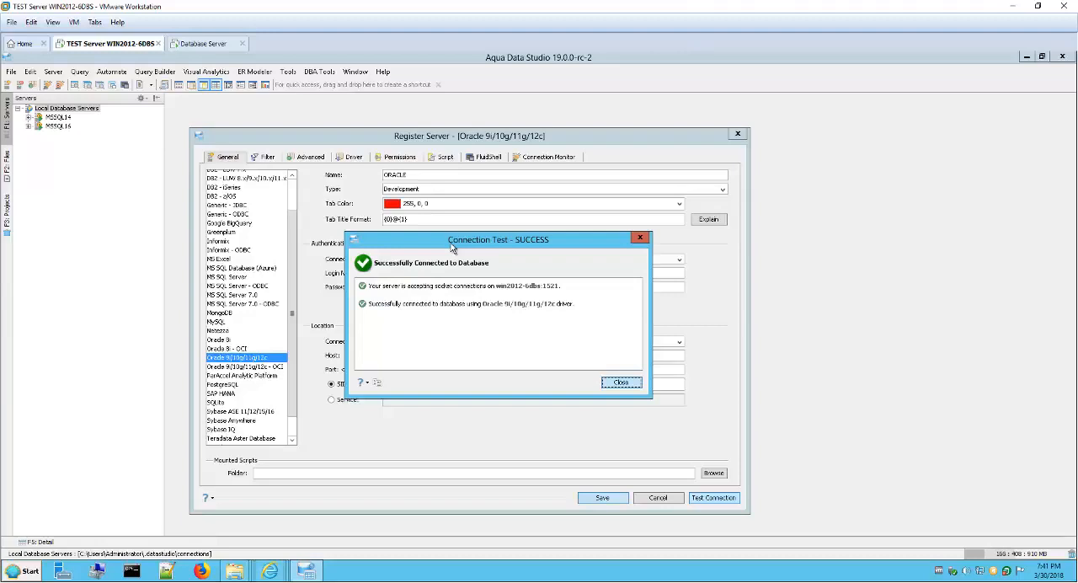
pyautogui.click(621, 382)
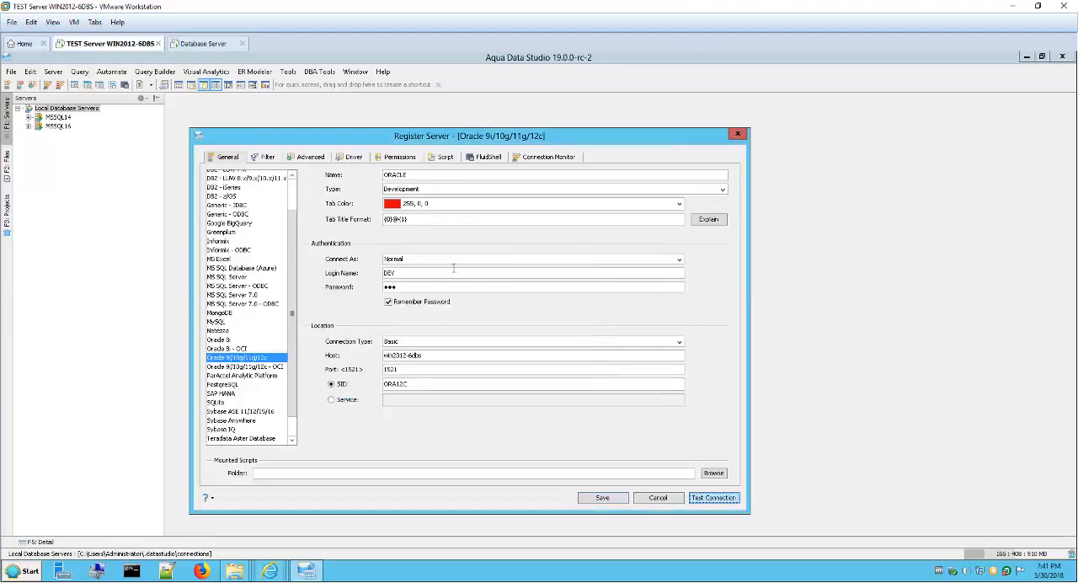
# Step: Re-enter the account password for the ORACLE registration and try the connection test
pyautogui.click(427, 288)
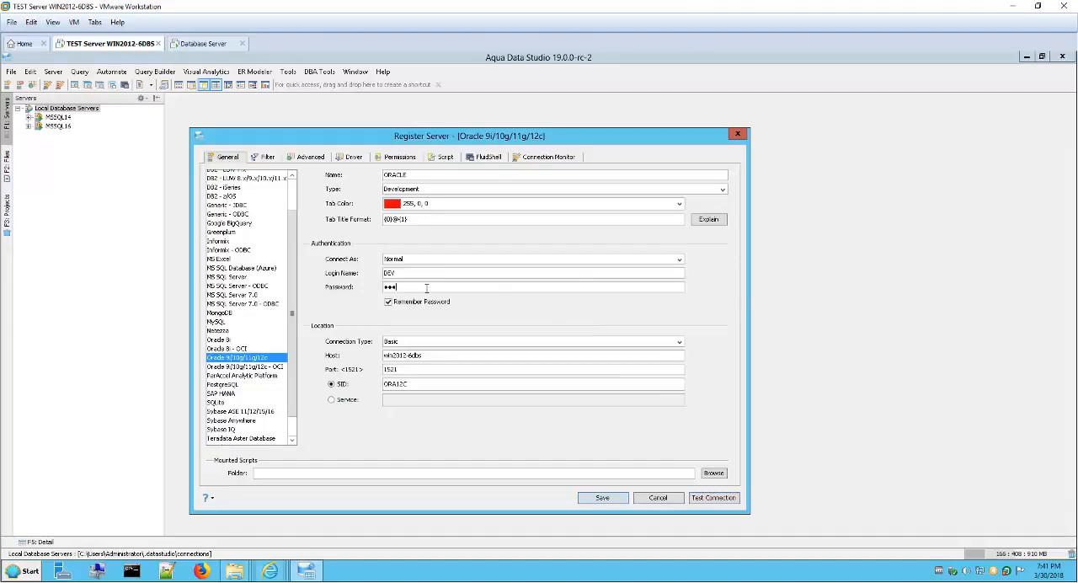
pyautogui.click(708, 500)
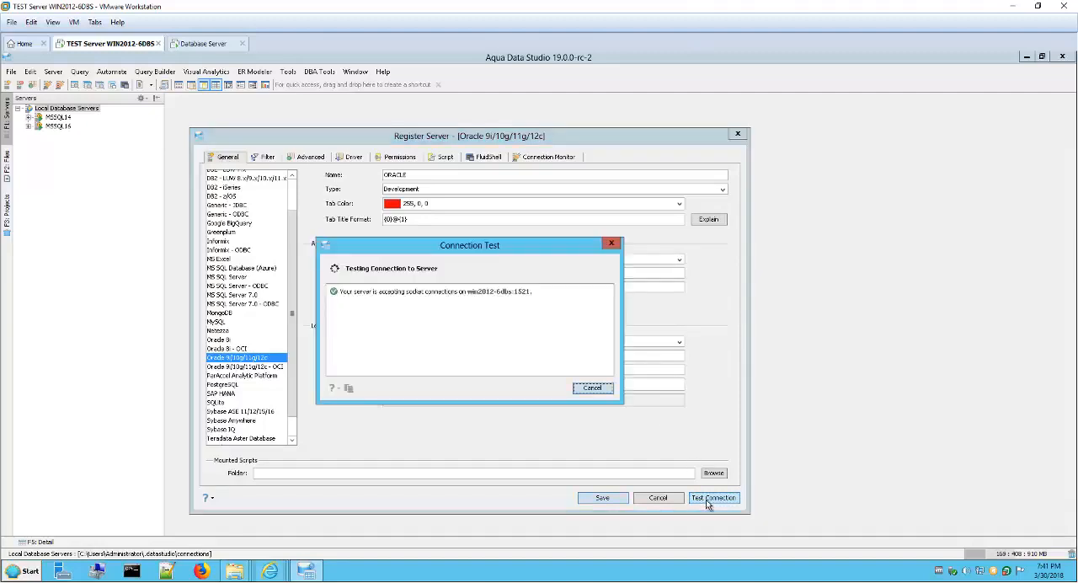
pyautogui.moveTo(476, 250); pyautogui.dragTo(502, 250)
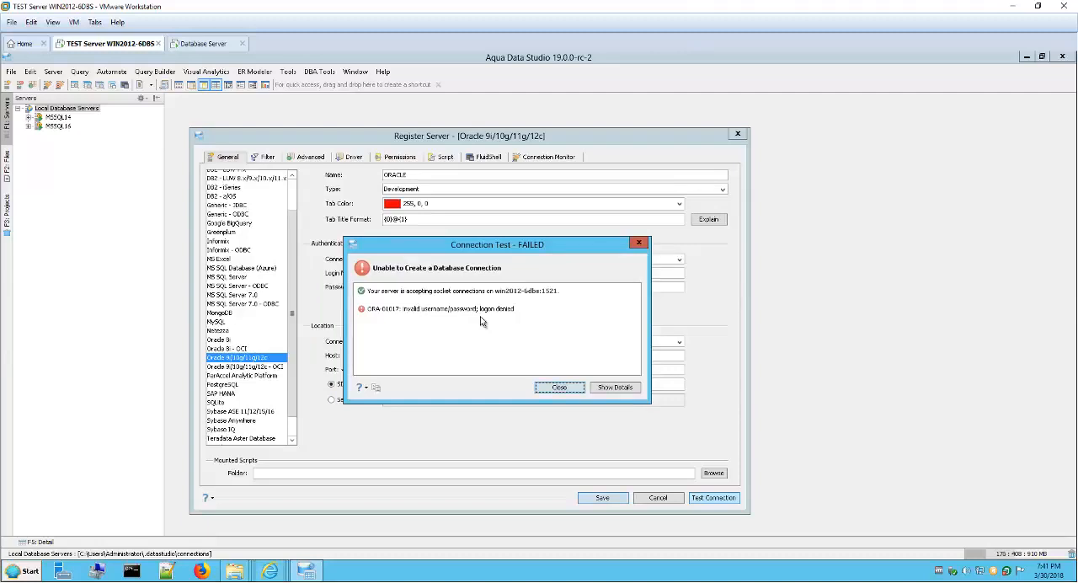
pyautogui.moveTo(473, 248); pyautogui.dragTo(490, 259)
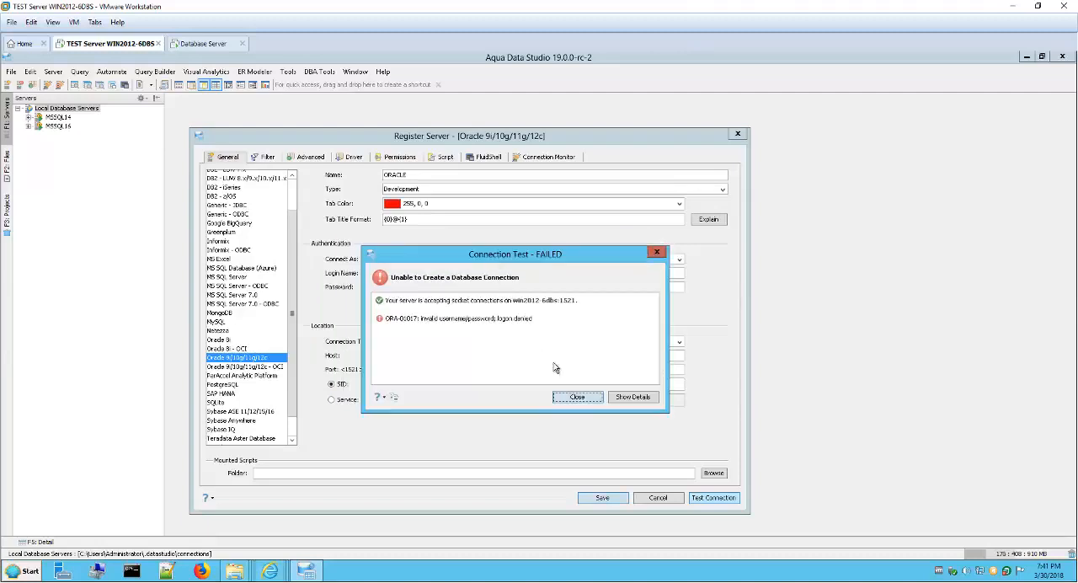
pyautogui.click(573, 396)
# Step: Enter the account password again, then test the Oracle connection and save the ORACLE registration
pyautogui.click(421, 288)
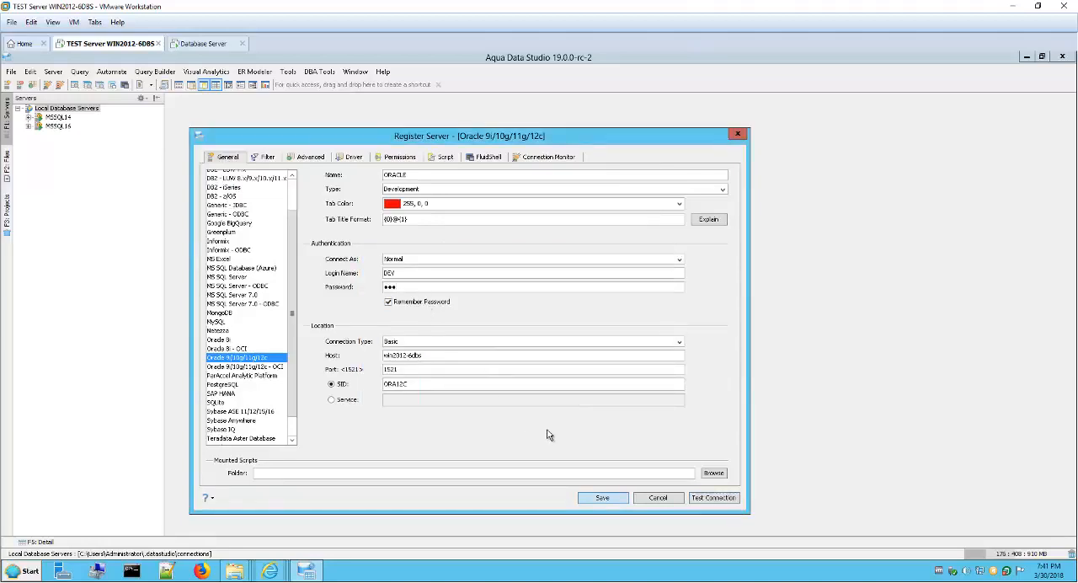
pyautogui.moveTo(444, 145); pyautogui.dragTo(464, 125)
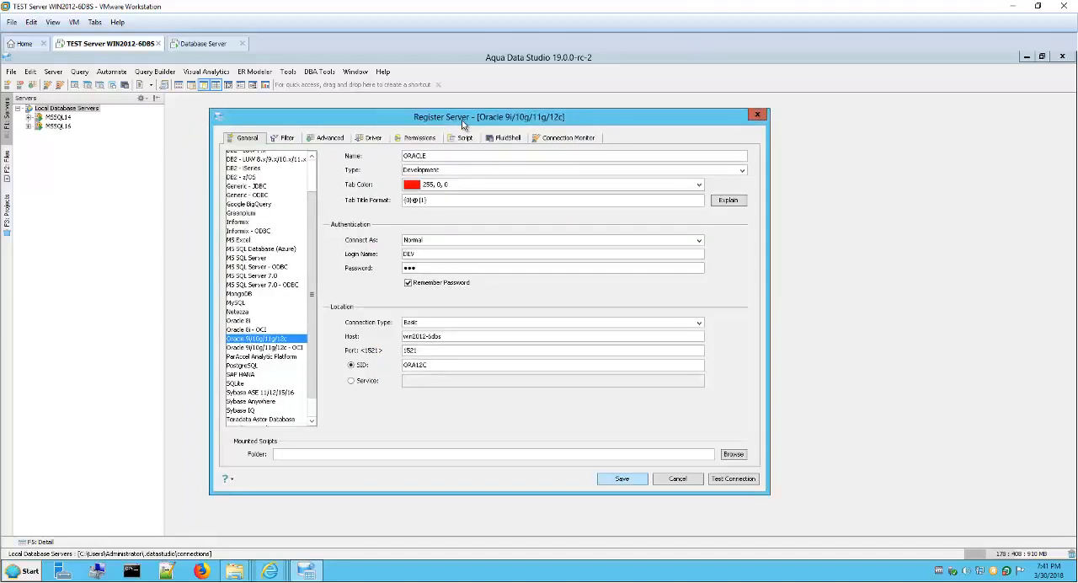
pyautogui.click(722, 480)
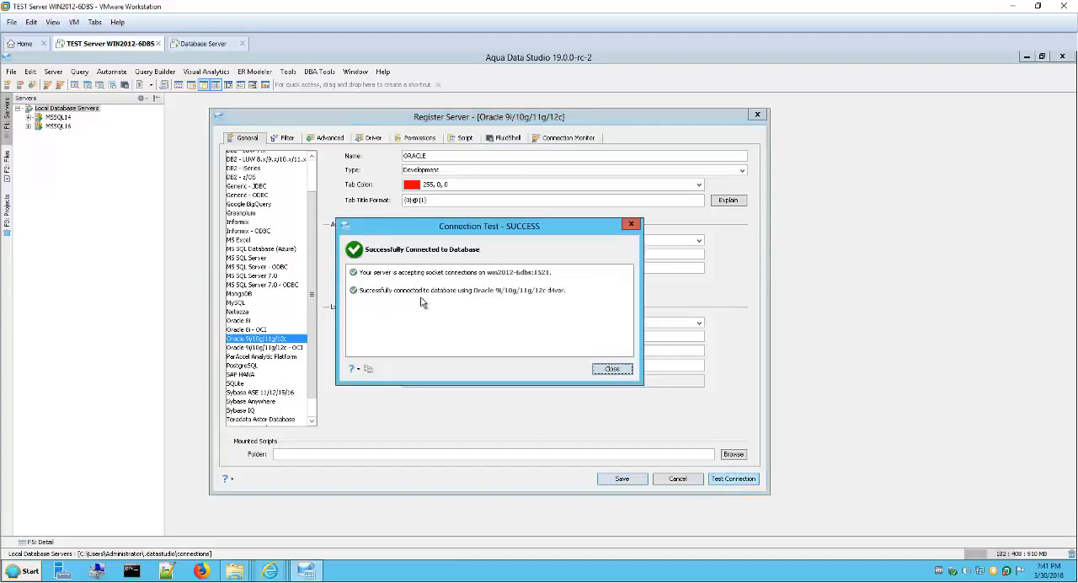
pyautogui.click(610, 368)
pyautogui.click(621, 478)
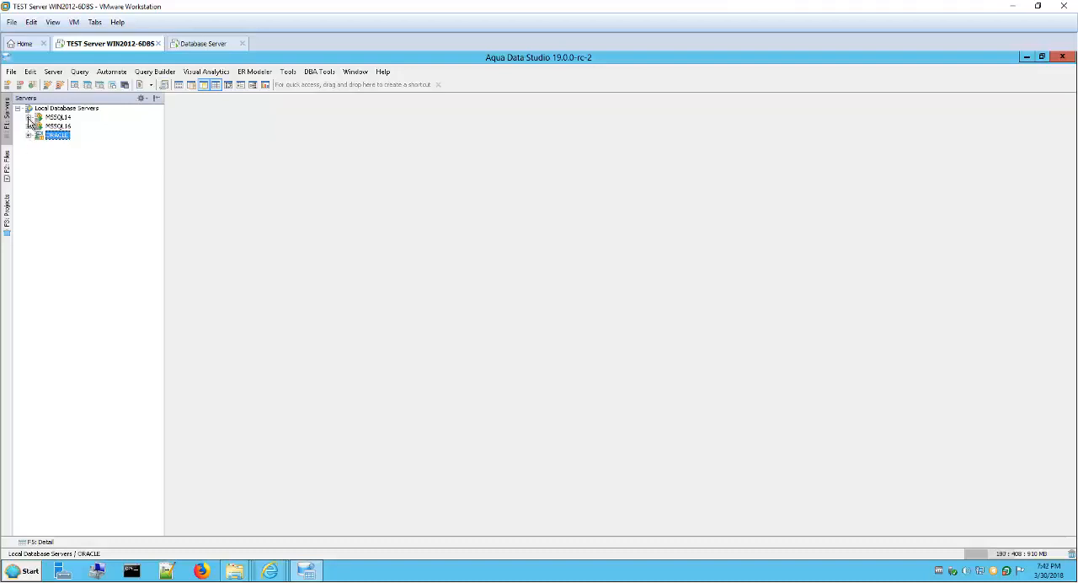
# Step: Inspect the top-level contents of the MSSQL14, MSSQL16 and ORACLE servers, then collapse all three
pyautogui.click(28, 117)
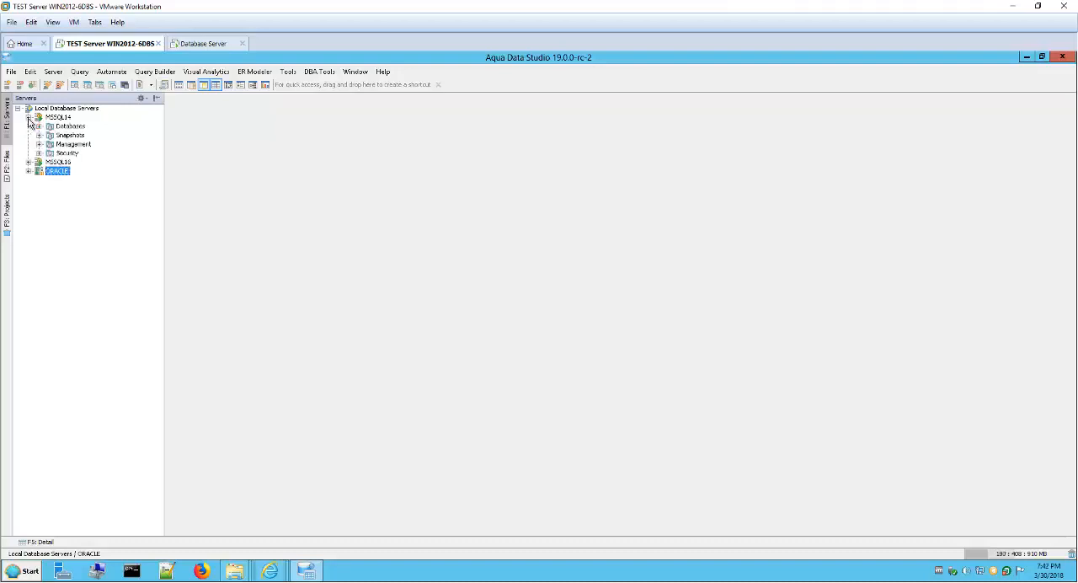
pyautogui.click(28, 161)
pyautogui.click(28, 207)
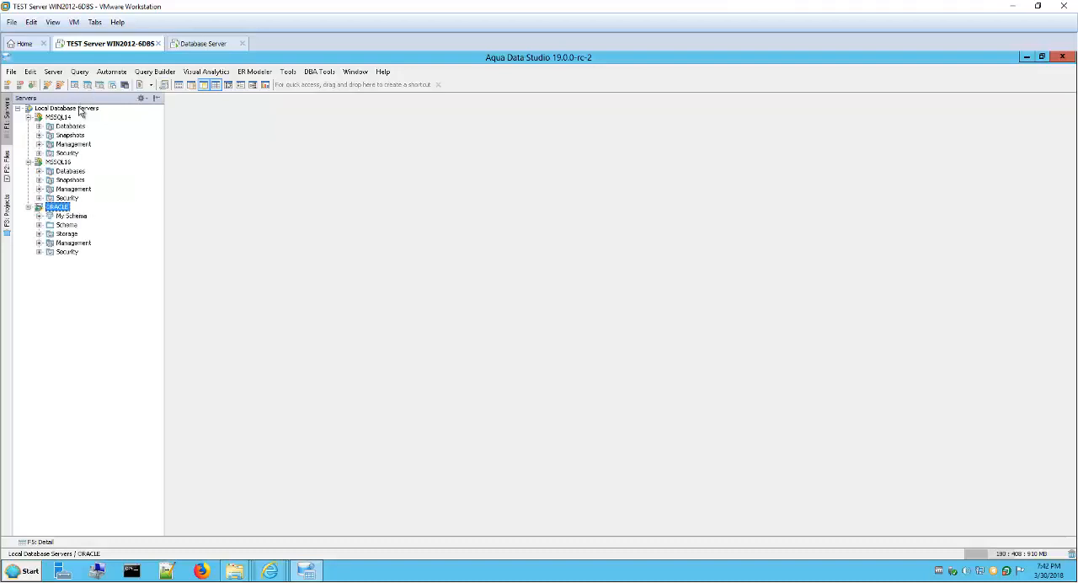
pyautogui.rightClick(79, 109)
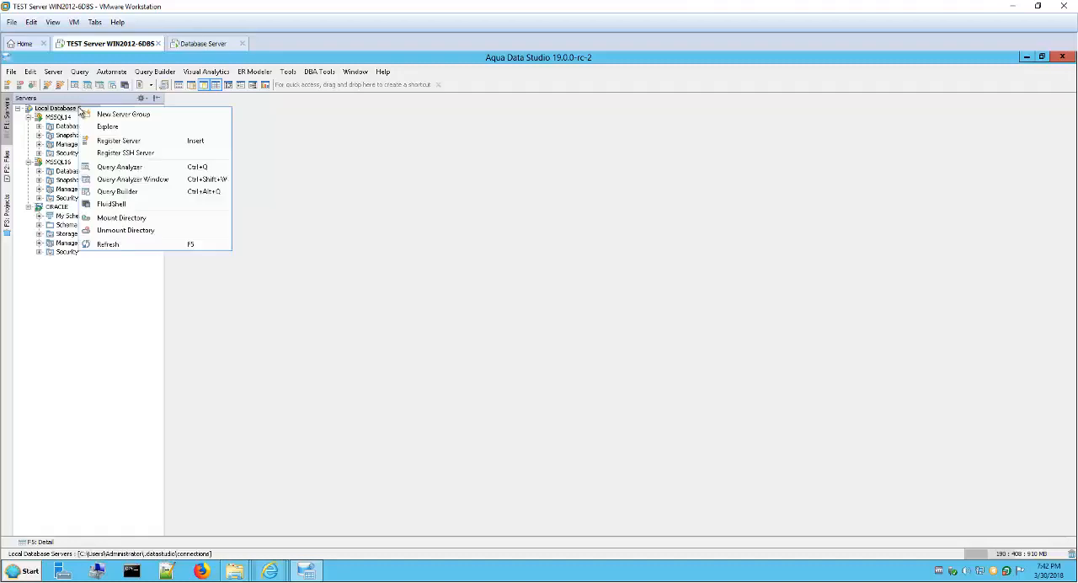
pyautogui.click(262, 257)
pyautogui.click(29, 117)
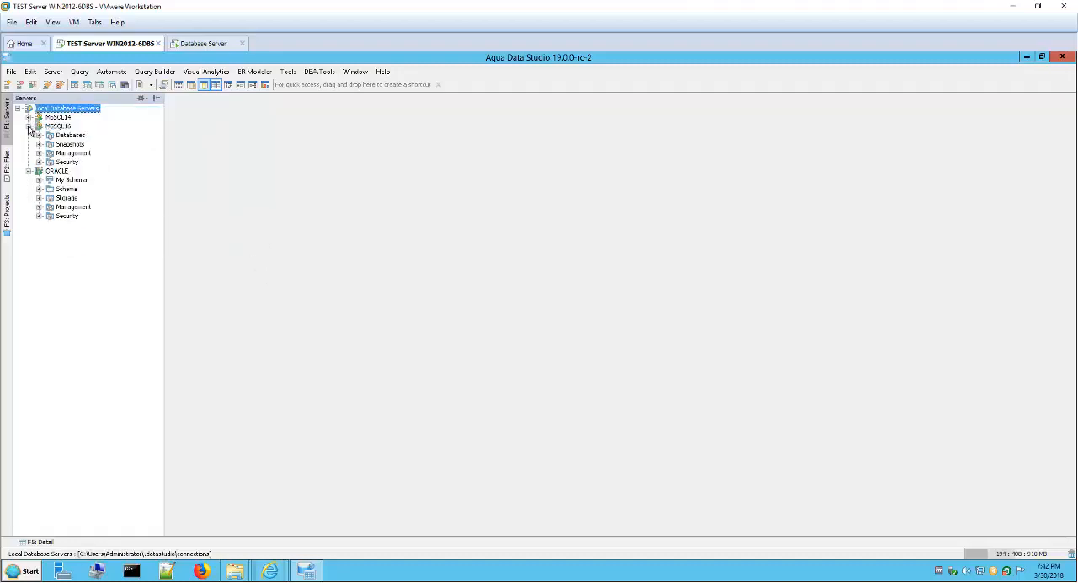
pyautogui.click(28, 126)
pyautogui.click(29, 135)
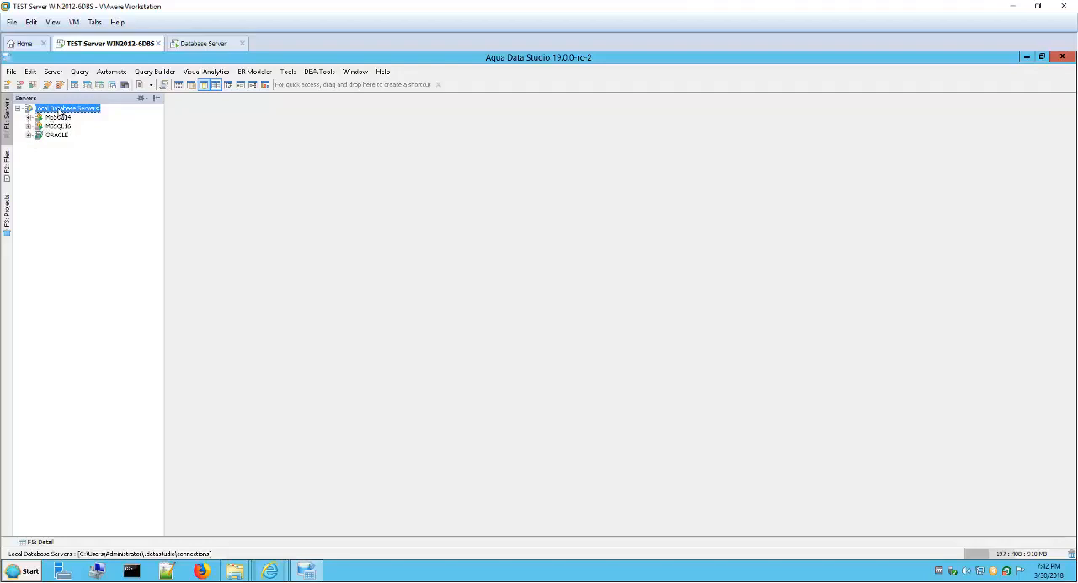
# Step: Start a new server registration of type MS Excel and name it EXCEL
pyautogui.rightClick(59, 110)
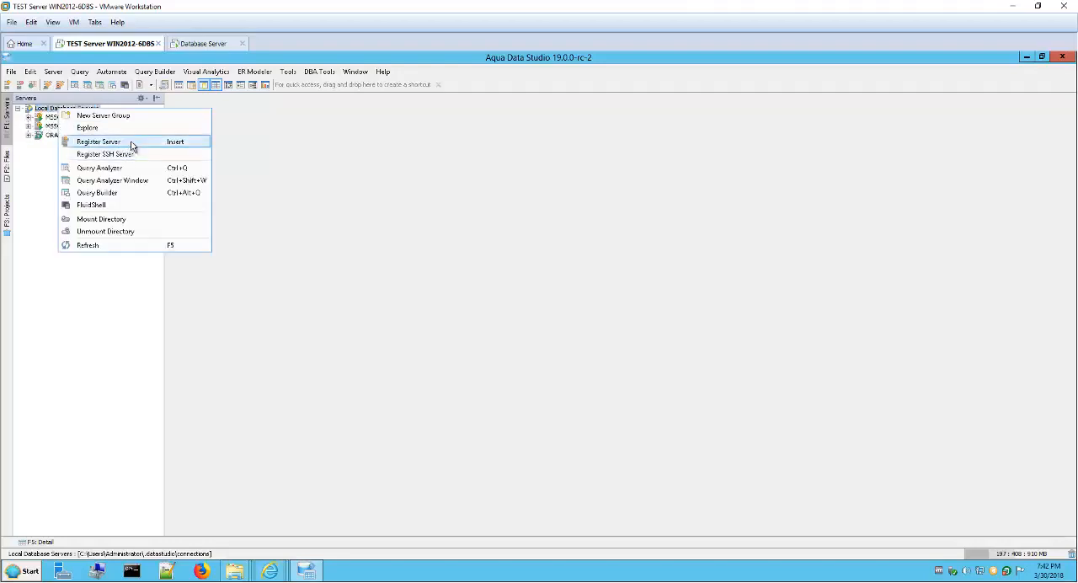
pyautogui.click(292, 224)
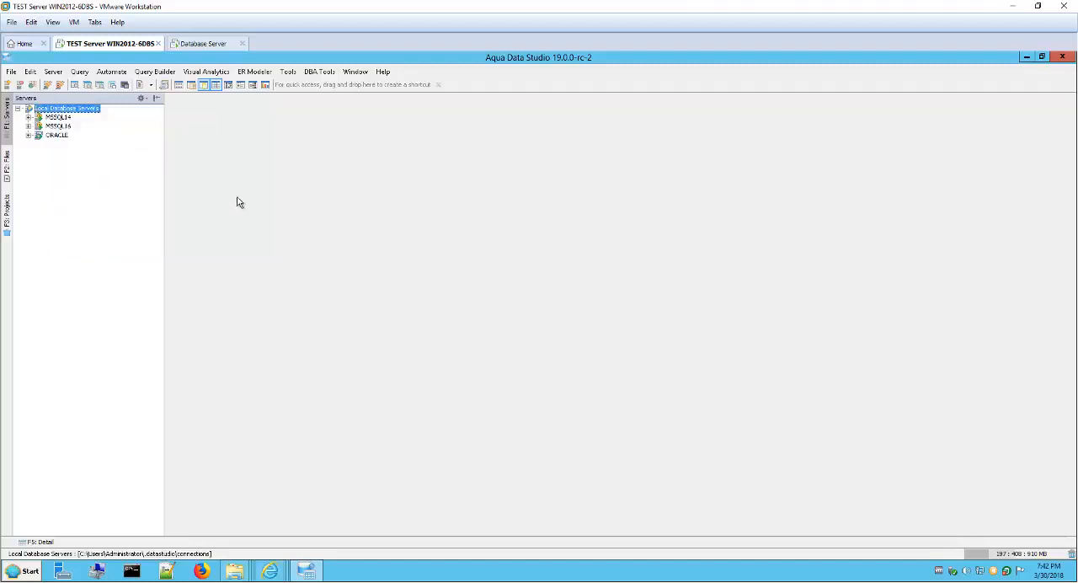
pyautogui.click(54, 72)
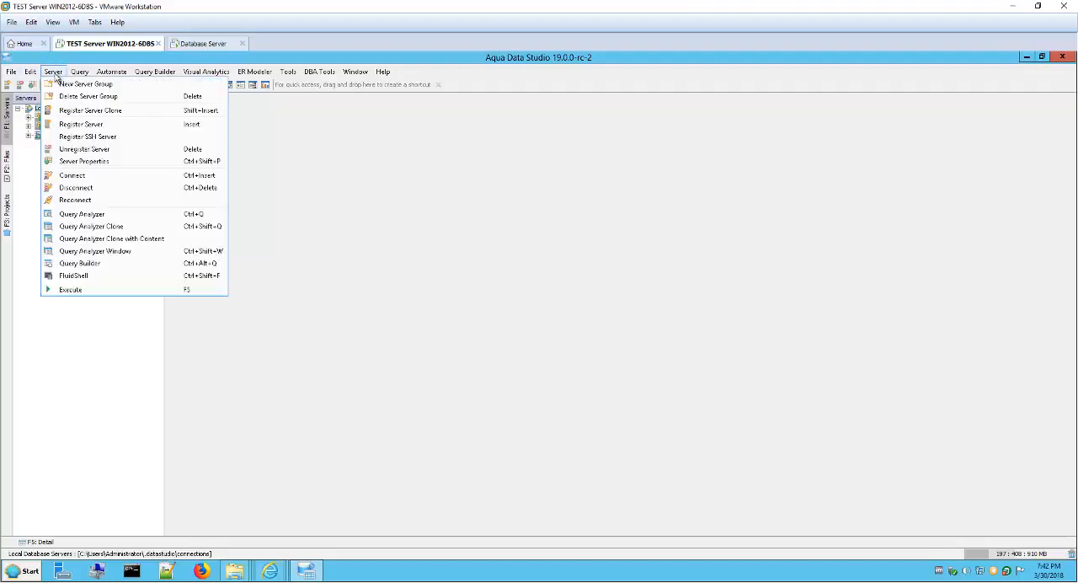
pyautogui.click(116, 126)
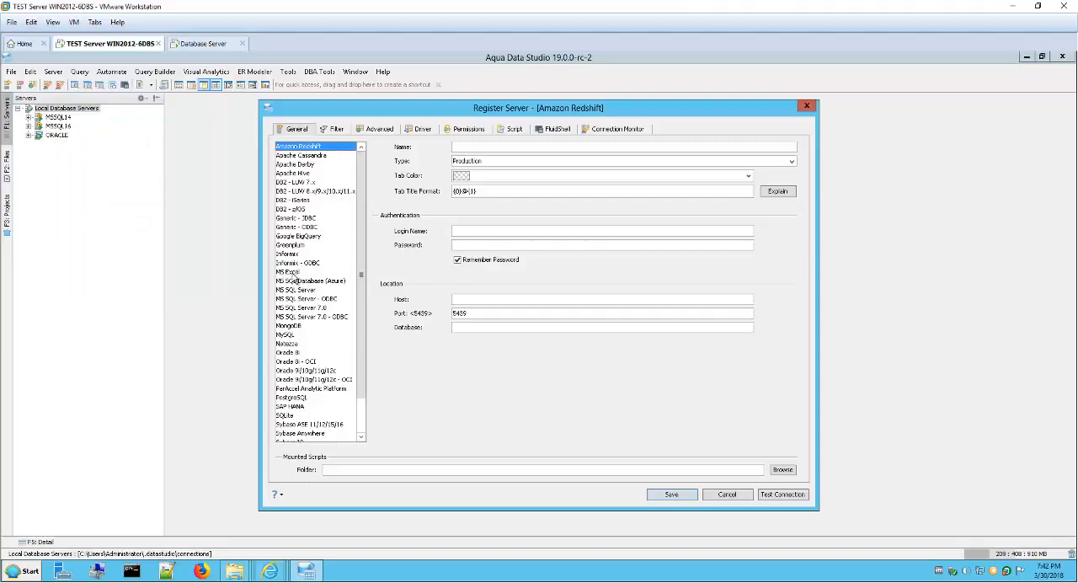
pyautogui.click(286, 271)
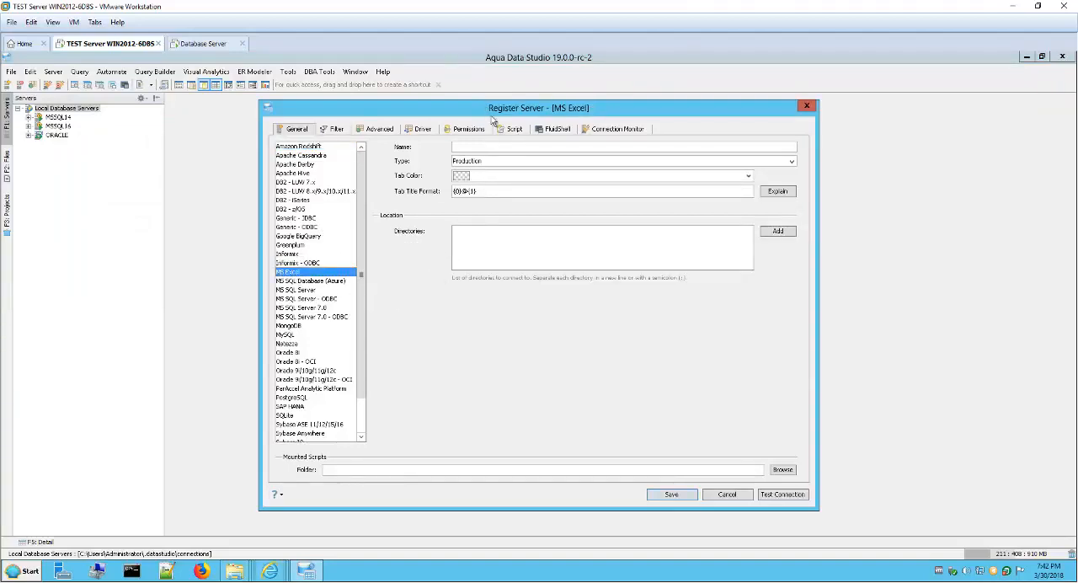
pyautogui.moveTo(454, 108); pyautogui.dragTo(398, 126)
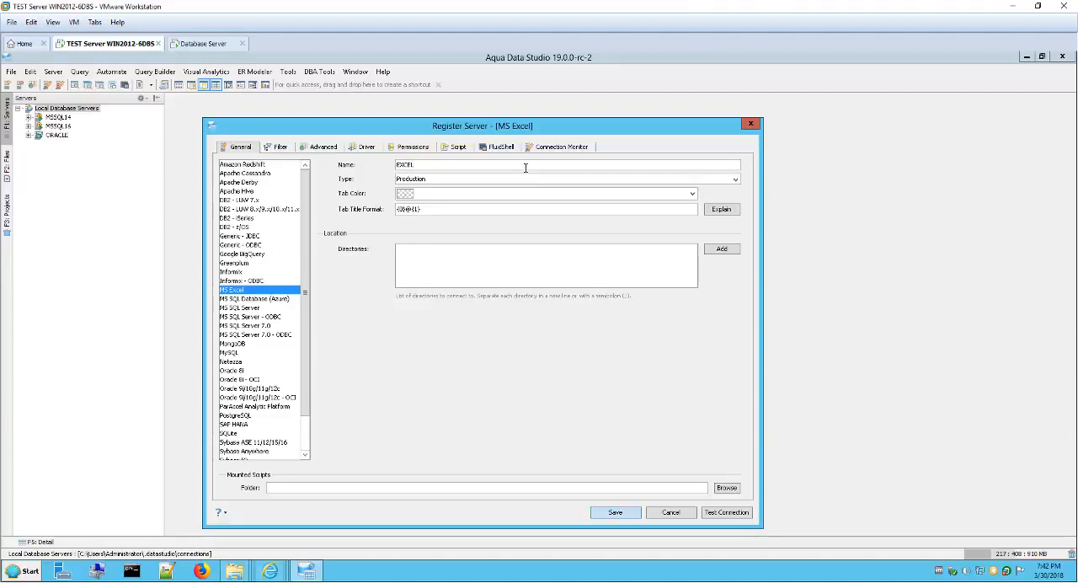
# Step: Set the EXCEL registration's type to Development and its tab color to green (51, 153, 102)
pyautogui.click(736, 179)
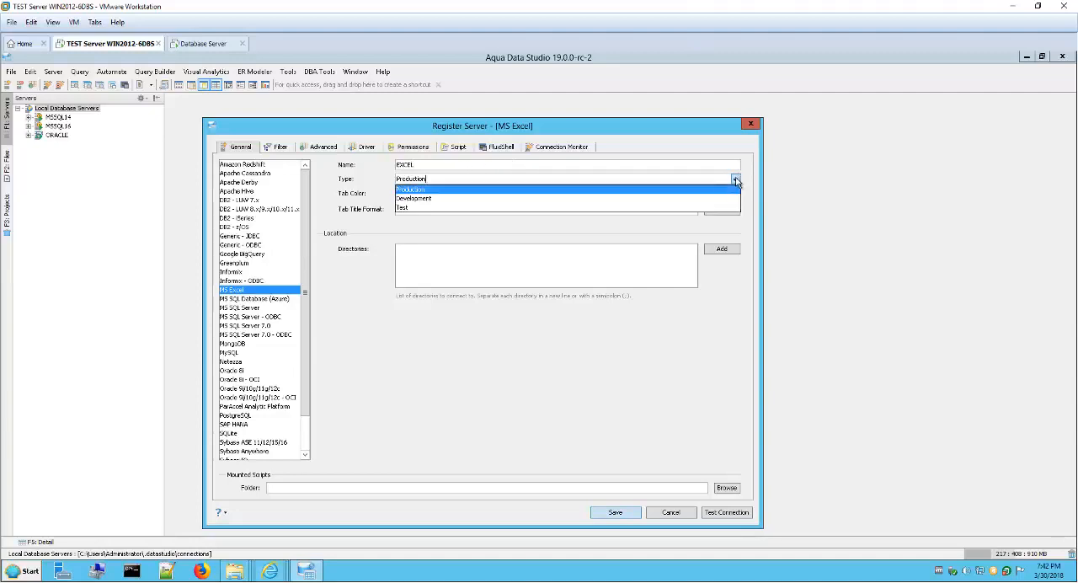
pyautogui.click(710, 199)
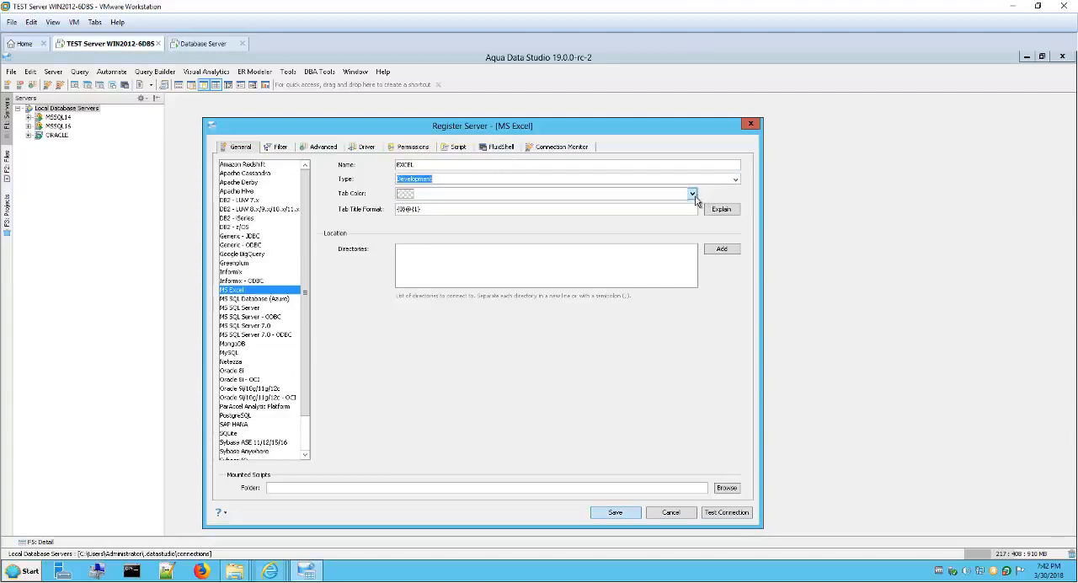
pyautogui.click(692, 195)
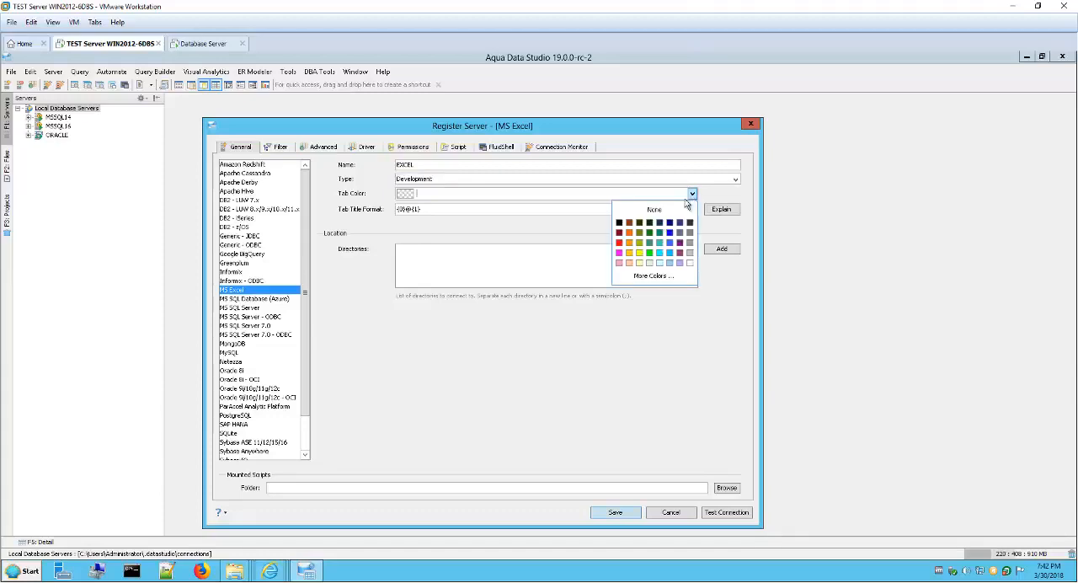
pyautogui.click(642, 246)
pyautogui.moveTo(475, 132)
pyautogui.mouseDown()
pyautogui.moveTo(503, 136)
pyautogui.moveTo(484, 138)
pyautogui.mouseUp()
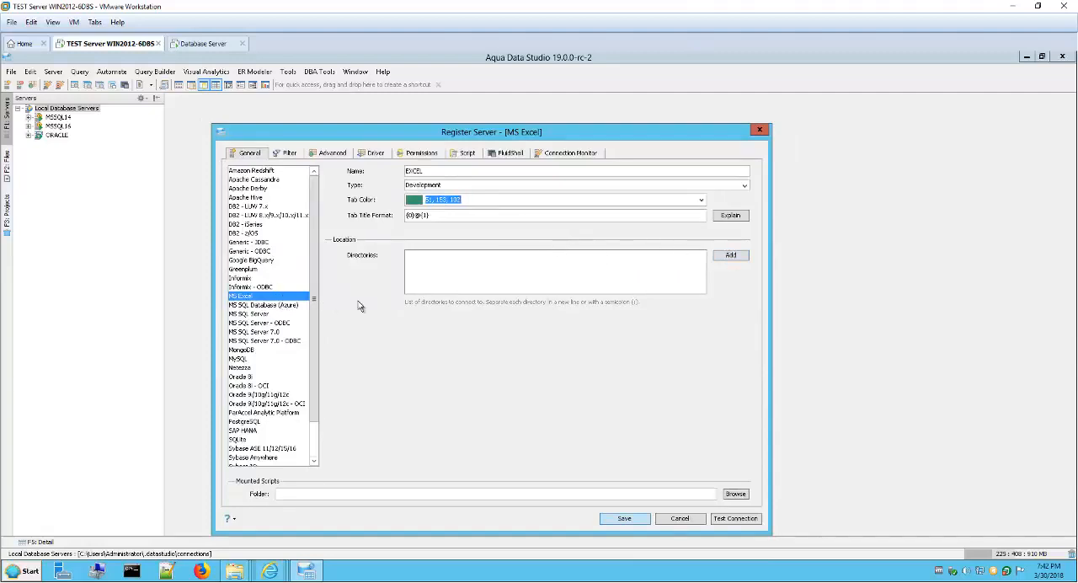
# Step: Add the directory C:\Users\Administrator\Desktop\Install Video as the EXCEL server's location
pyautogui.click(731, 260)
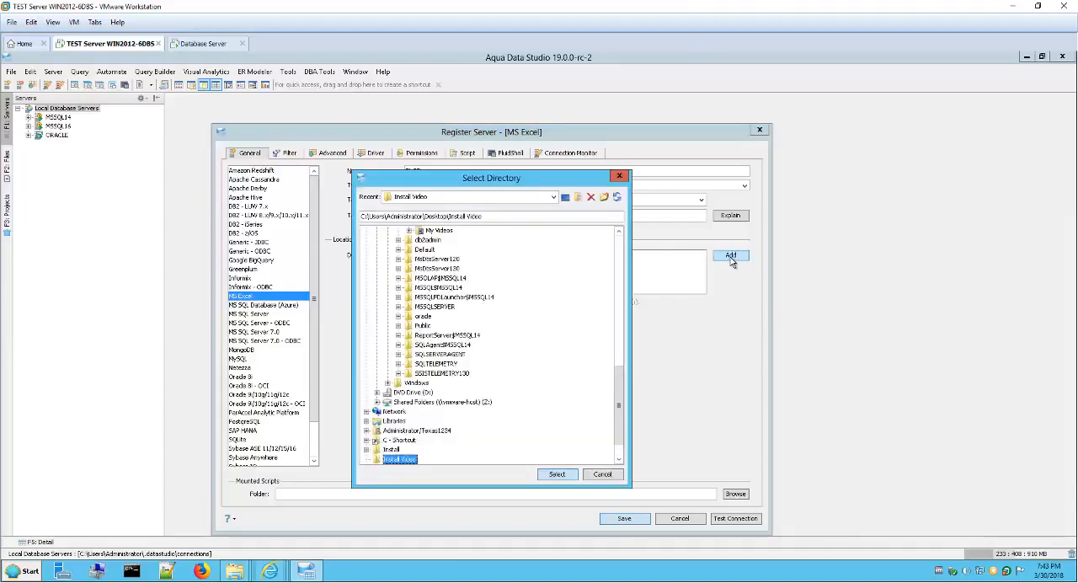
pyautogui.moveTo(620, 389)
pyautogui.mouseDown()
pyautogui.moveTo(628, 257)
pyautogui.moveTo(627, 403)
pyautogui.mouseUp()
pyautogui.click(549, 475)
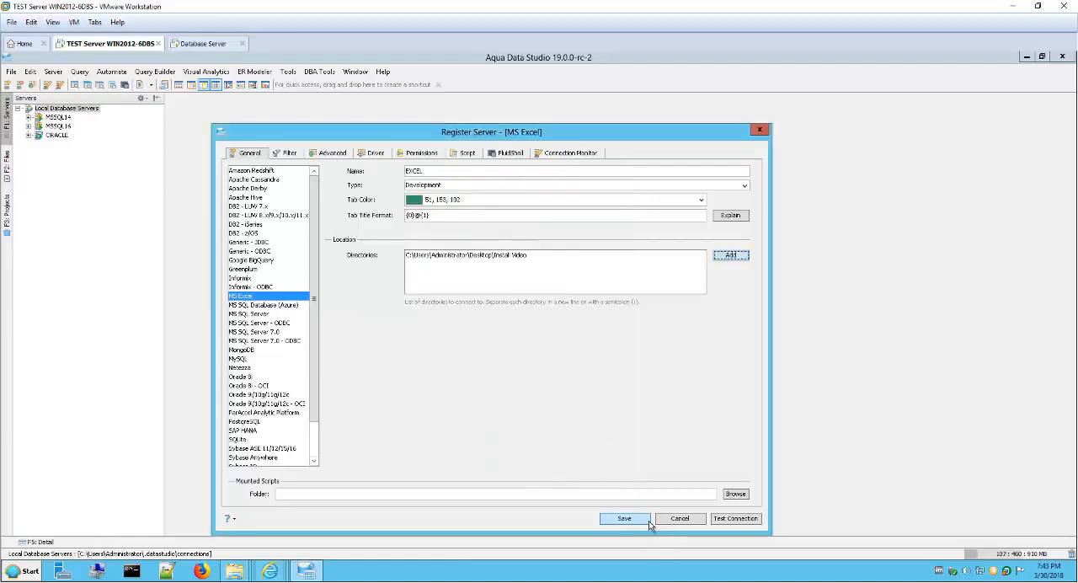
# Step: Test the MS Excel connection and save the EXCEL registration
pyautogui.click(746, 521)
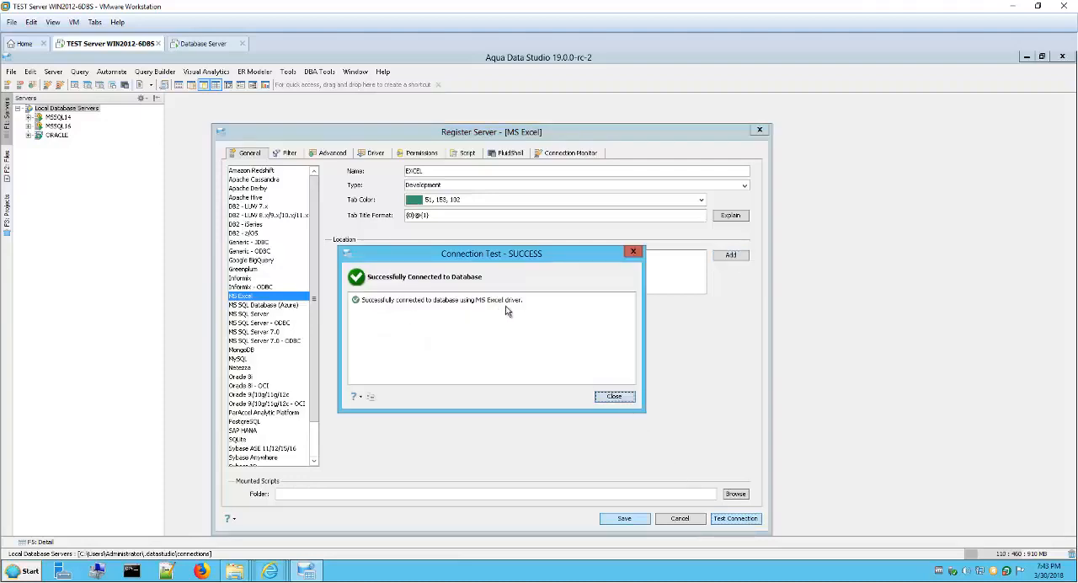
pyautogui.click(626, 399)
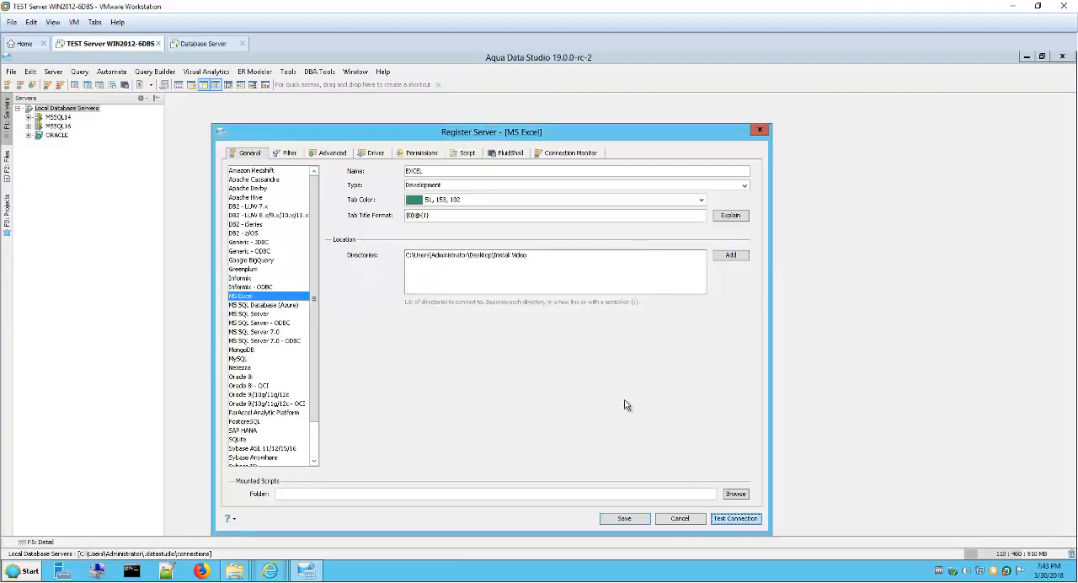
pyautogui.click(634, 519)
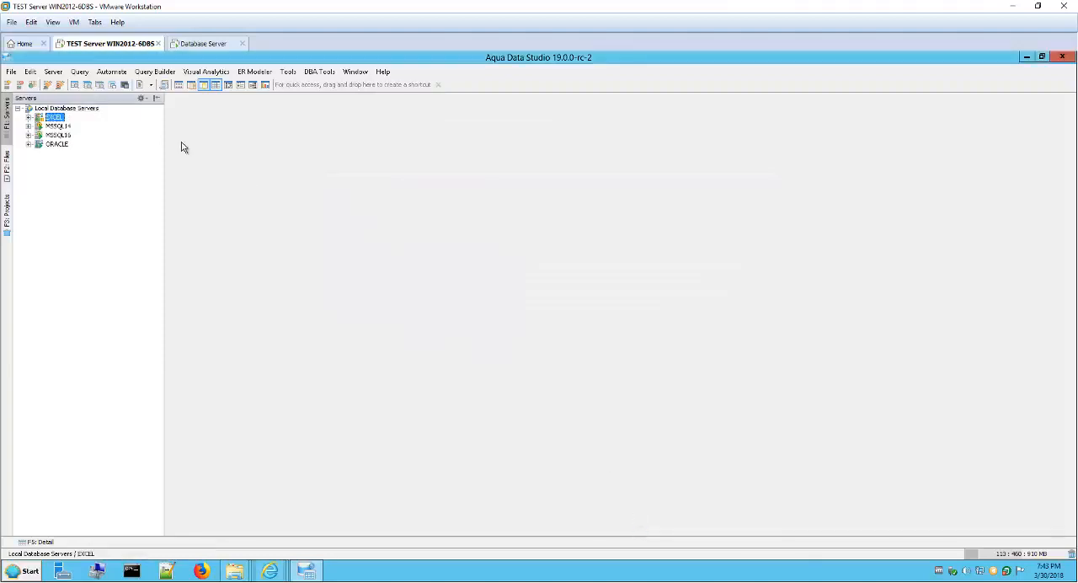
# Step: Examine the schemas on the ORACLE server and the tables of the MOVIES_TEST schema
pyautogui.click(29, 144)
pyautogui.click(38, 164)
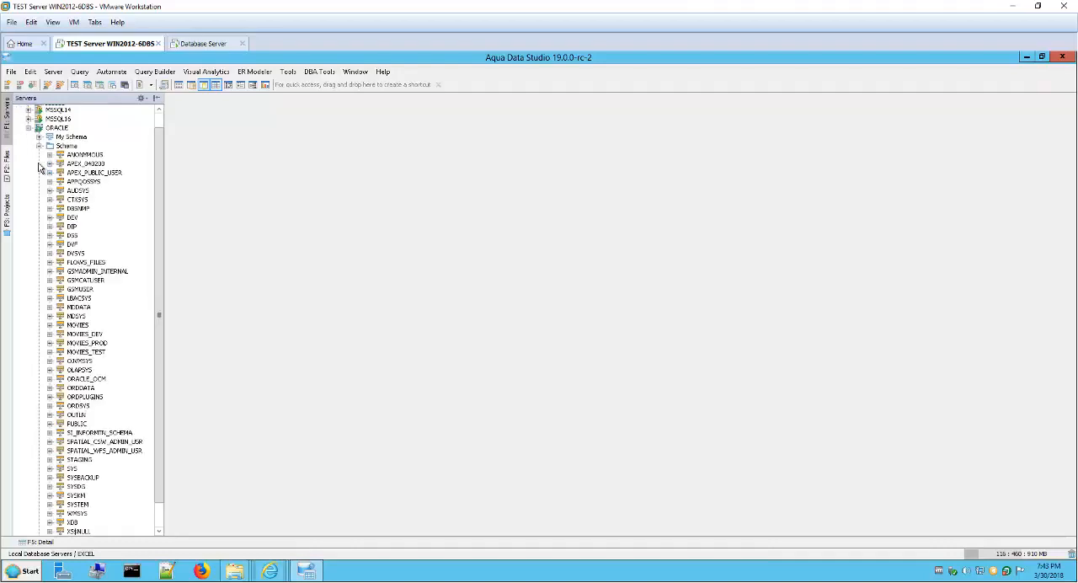
pyautogui.click(50, 352)
pyautogui.click(60, 325)
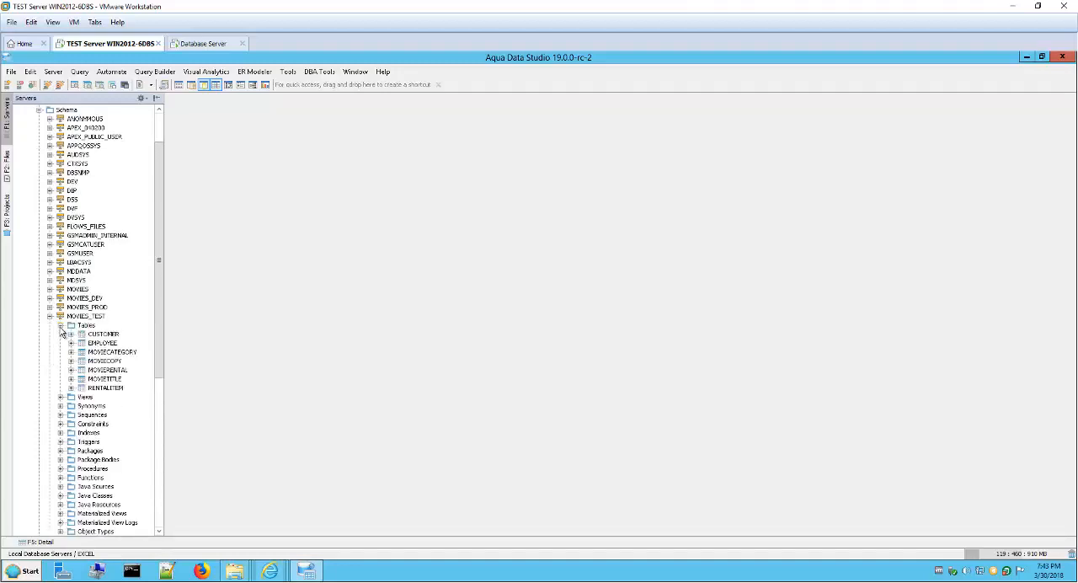
pyautogui.moveTo(161, 342); pyautogui.dragTo(161, 307)
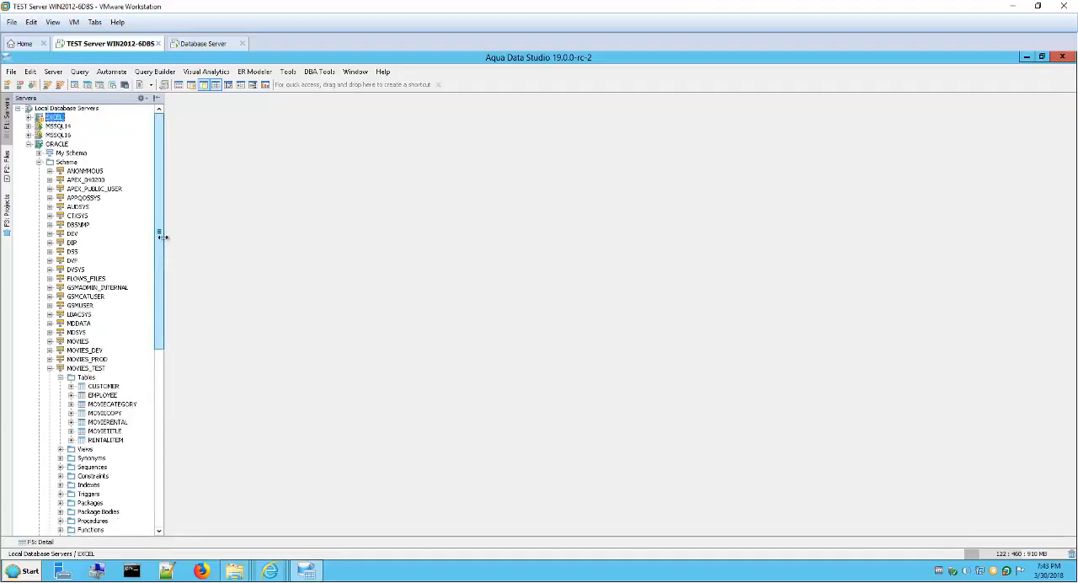
# Step: Examine the MSSQL16 databases and the tables of the Healthcare database, collapsing Healthcare again
pyautogui.click(29, 135)
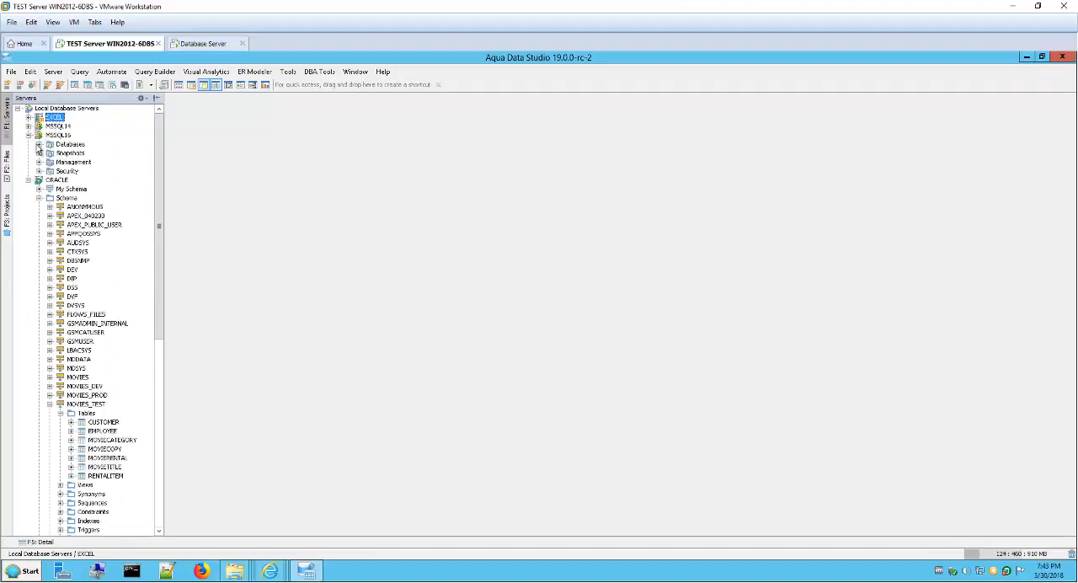
pyautogui.click(38, 145)
pyautogui.click(50, 154)
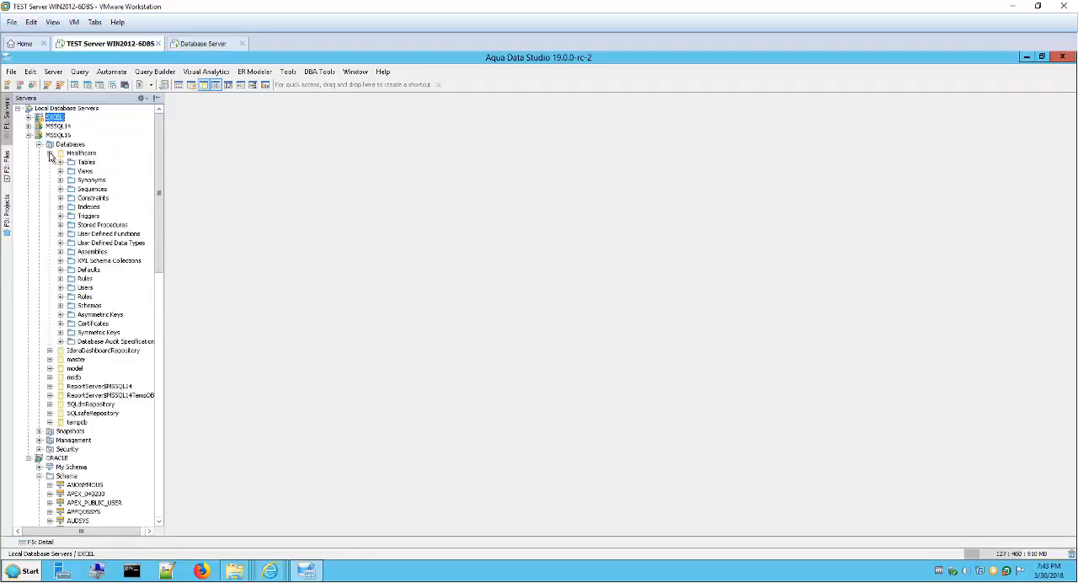
pyautogui.click(60, 161)
pyautogui.click(60, 162)
pyautogui.click(49, 153)
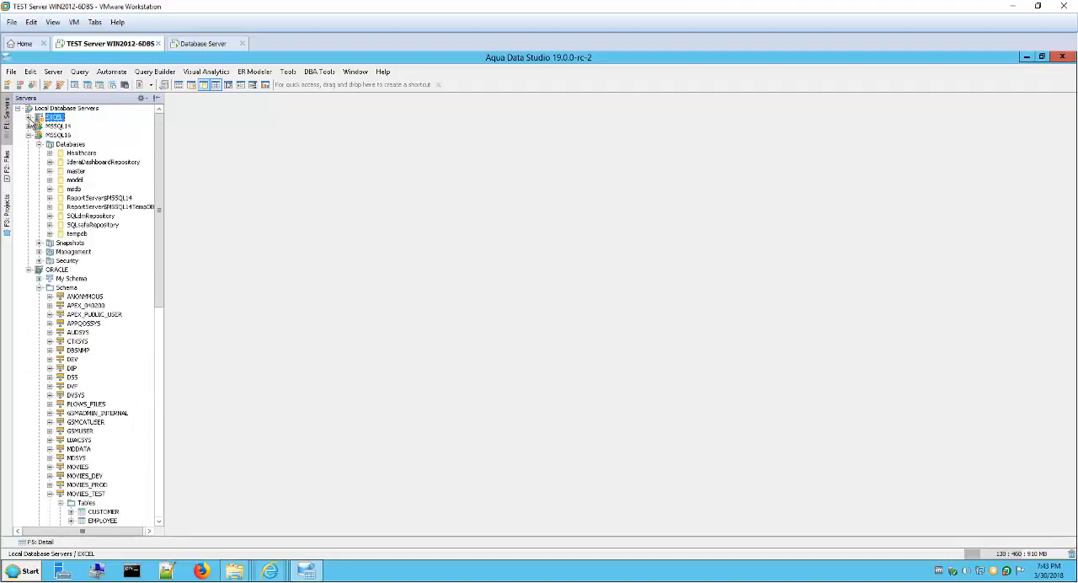
# Step: Expand the EXCEL server's databases and examine the contents of Install Video
pyautogui.click(30, 118)
pyautogui.click(39, 126)
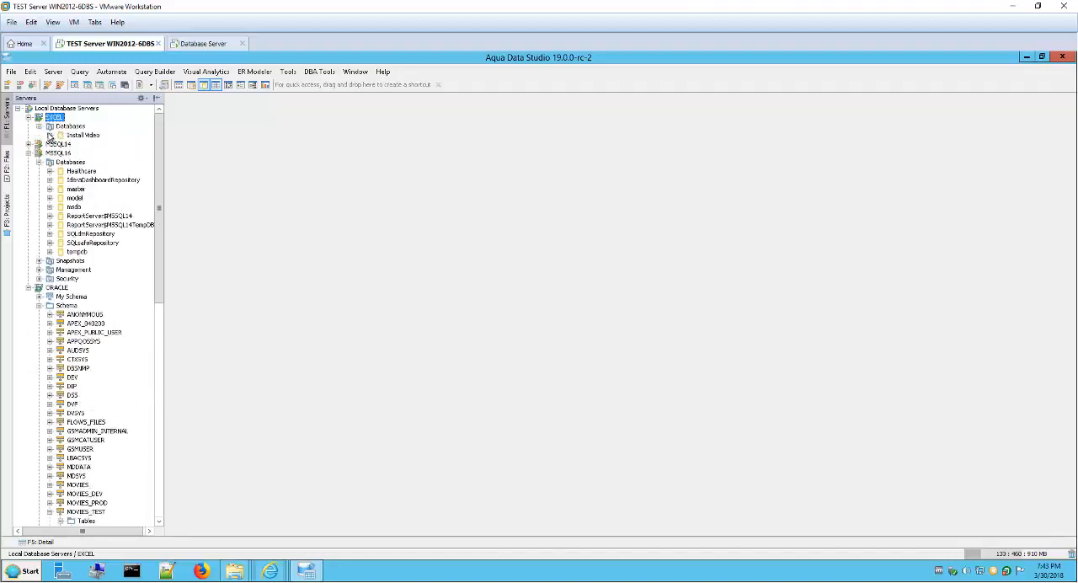
pyautogui.click(49, 136)
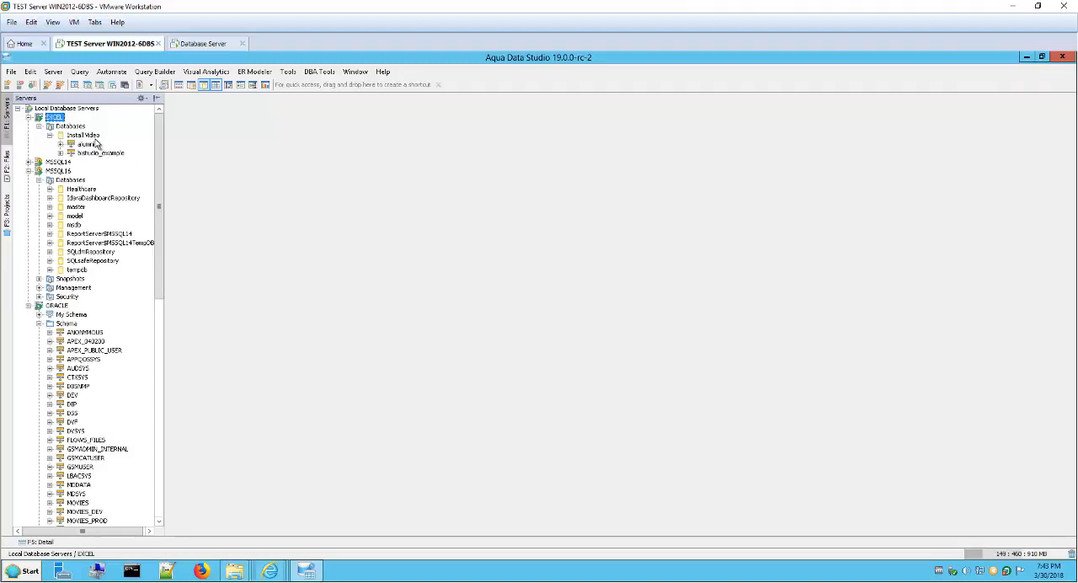
# Step: Switch to the Install Video folder in File Explorer, examine its Excel files, and return to Aqua Data Studio
pyautogui.moveTo(244, 574)
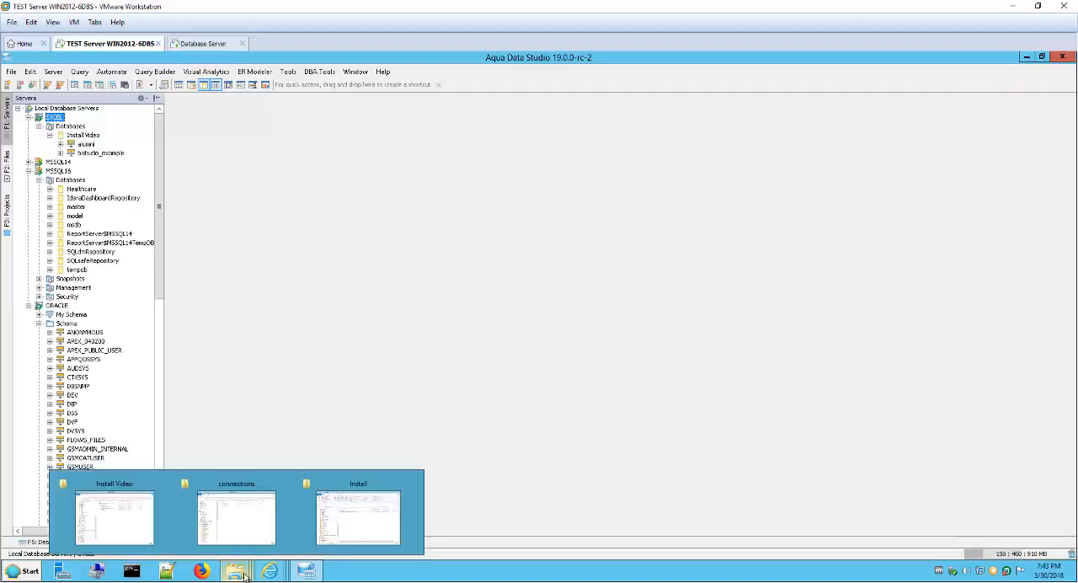
pyautogui.click(128, 528)
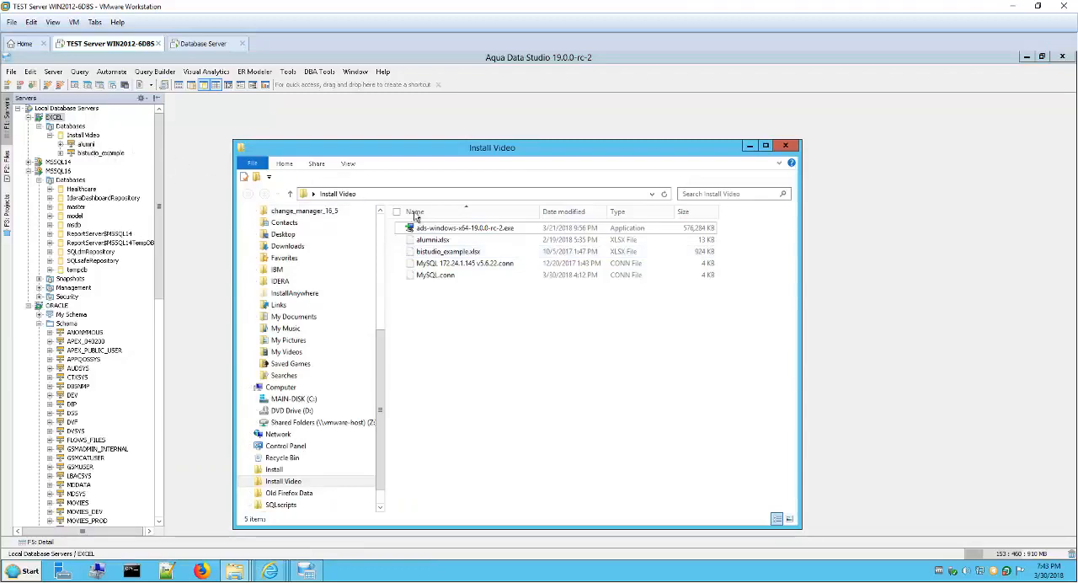
pyautogui.click(436, 241)
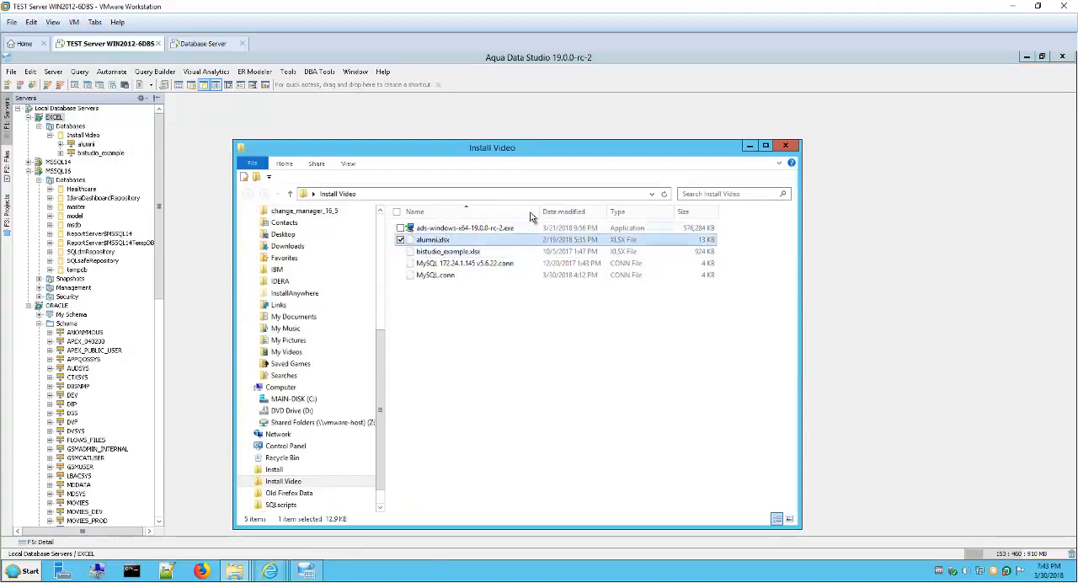
pyautogui.click(747, 148)
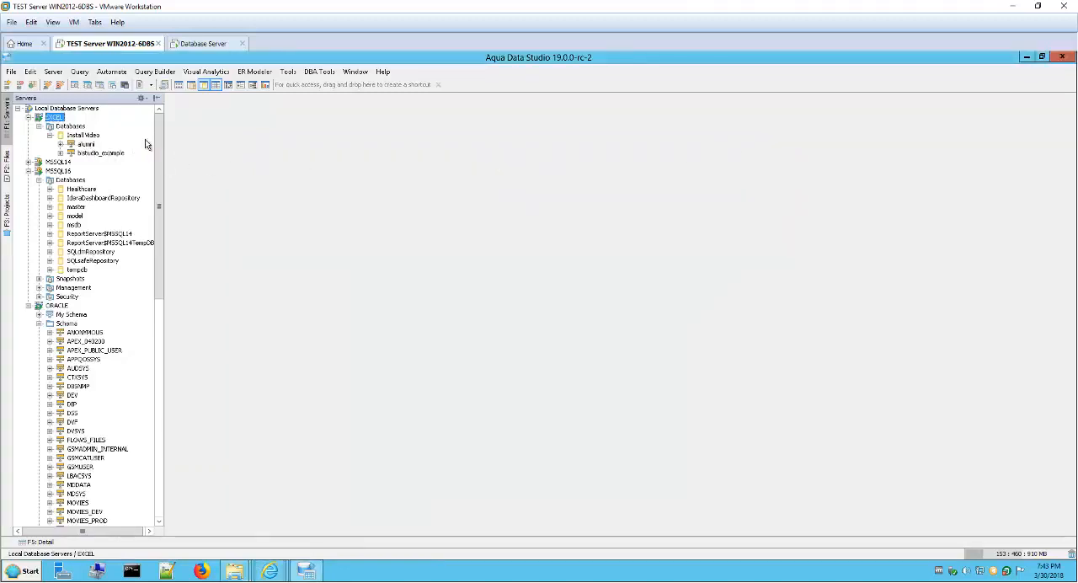
pyautogui.scroll(-2, 164, 154)
pyautogui.scroll(2, 165, 154)
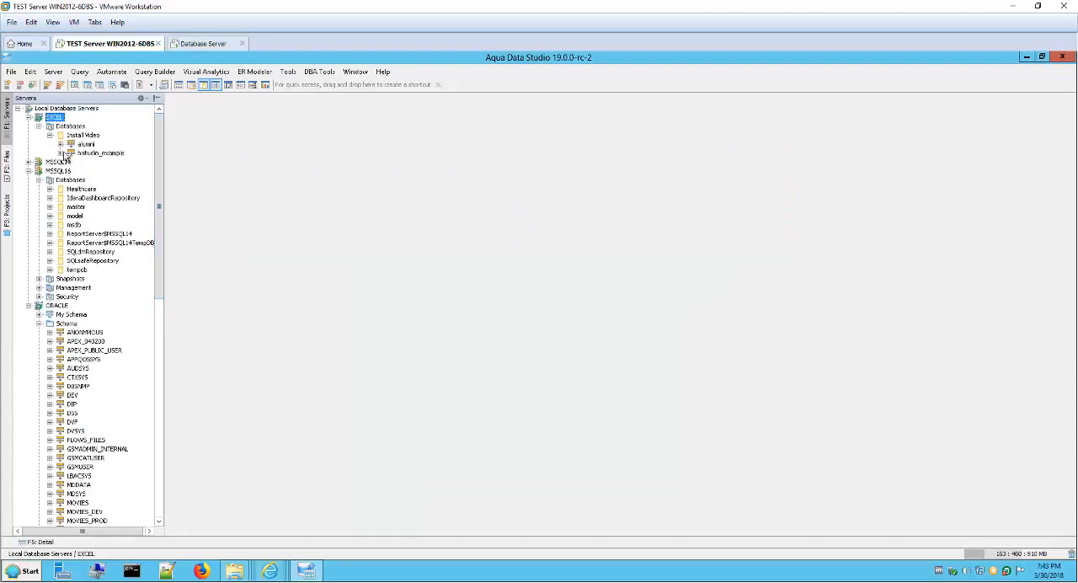
# Step: Examine the tables of bistudio_example under the EXCEL server's Install Video database, collapsing bistudio_example again
pyautogui.click(61, 153)
pyautogui.click(70, 162)
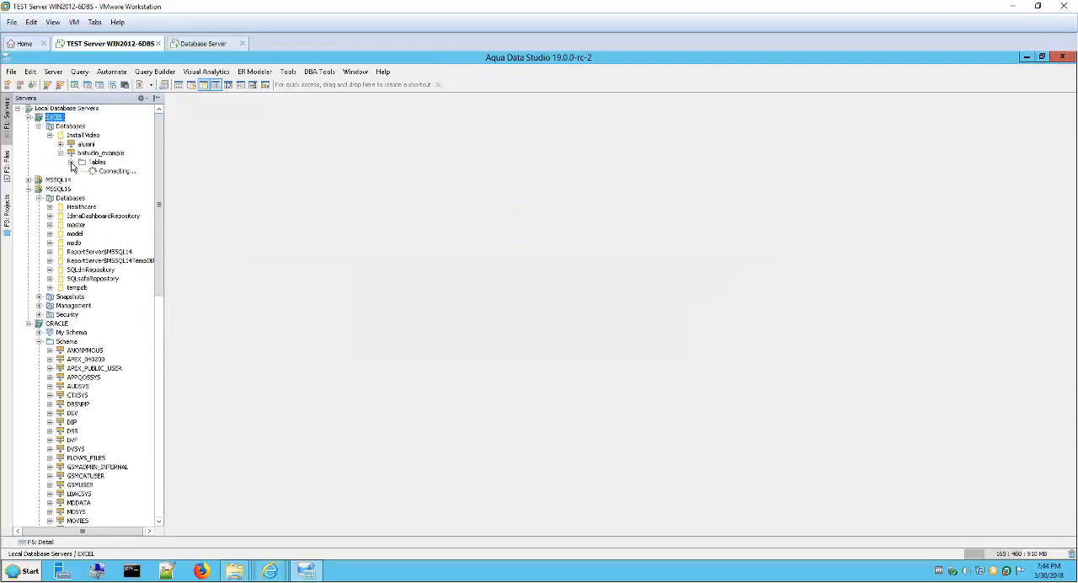
pyautogui.click(81, 171)
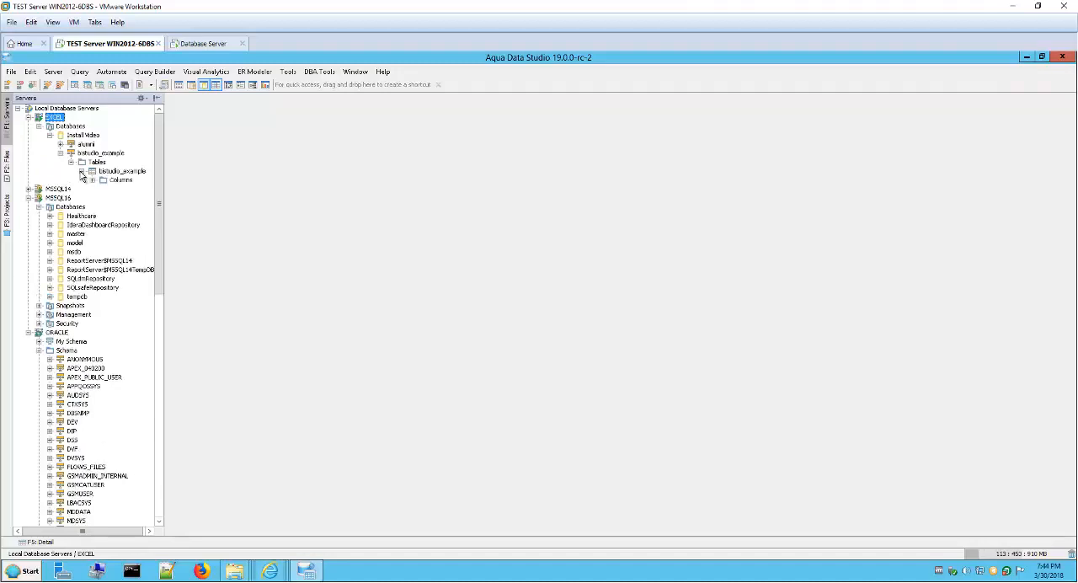
pyautogui.click(82, 171)
pyautogui.click(70, 162)
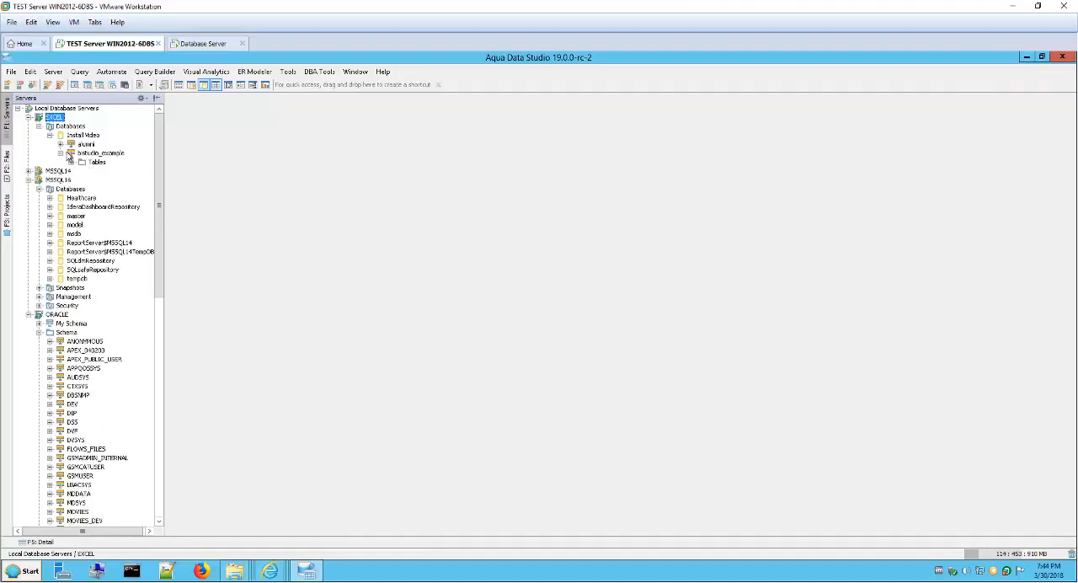
pyautogui.click(60, 153)
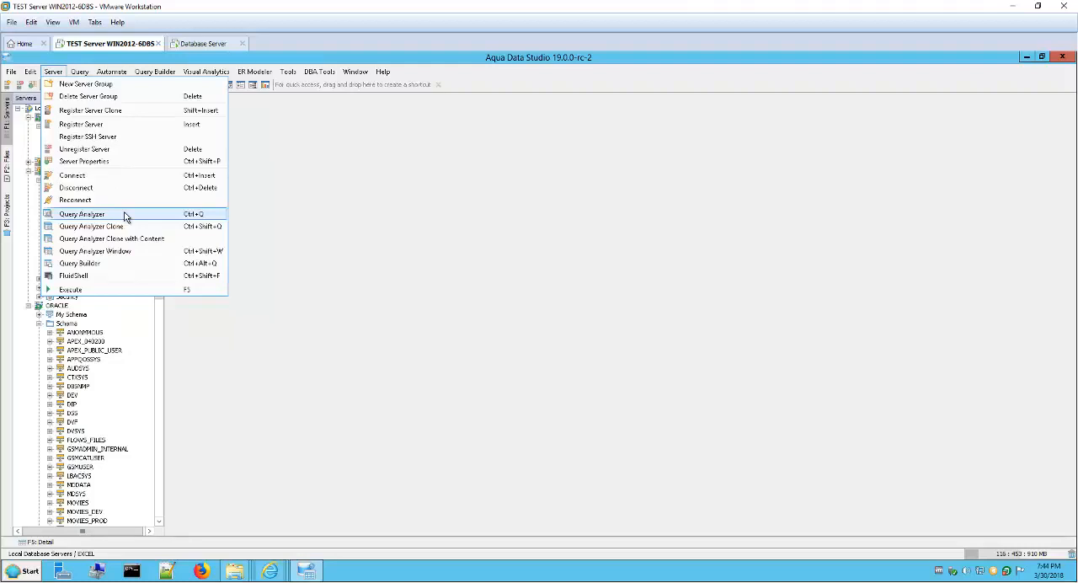
# Step: Open a Query Analyzer on the EXCEL server and enter "select * from" on line 4
pyautogui.click(255, 345)
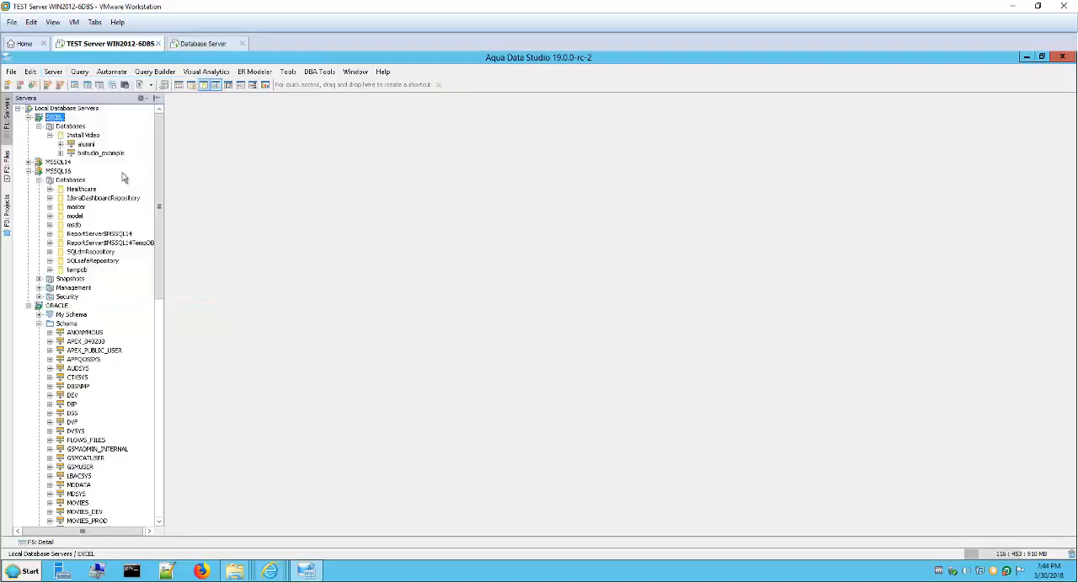
pyautogui.rightClick(56, 119)
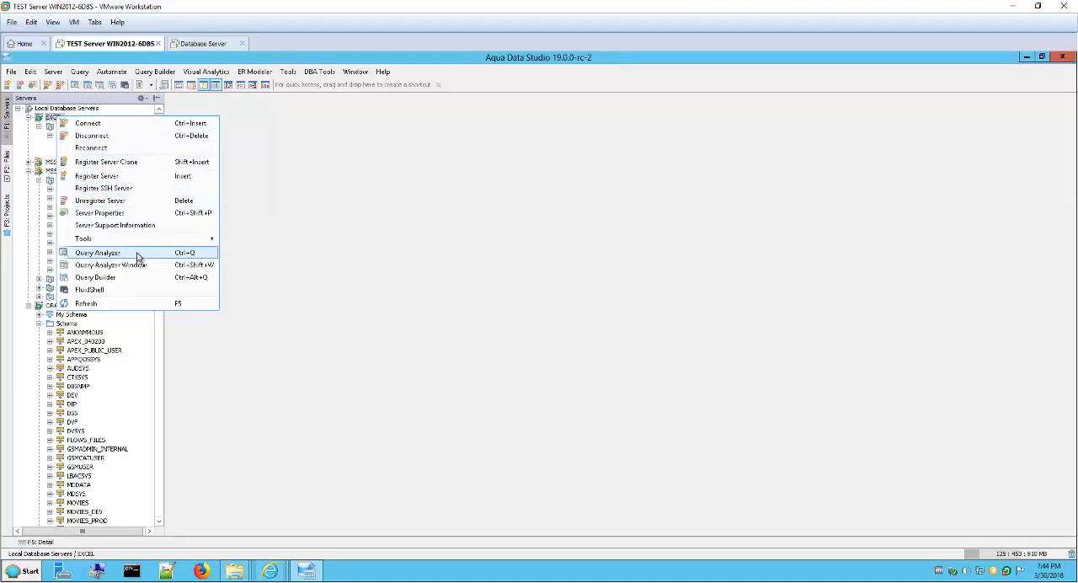
pyautogui.click(139, 255)
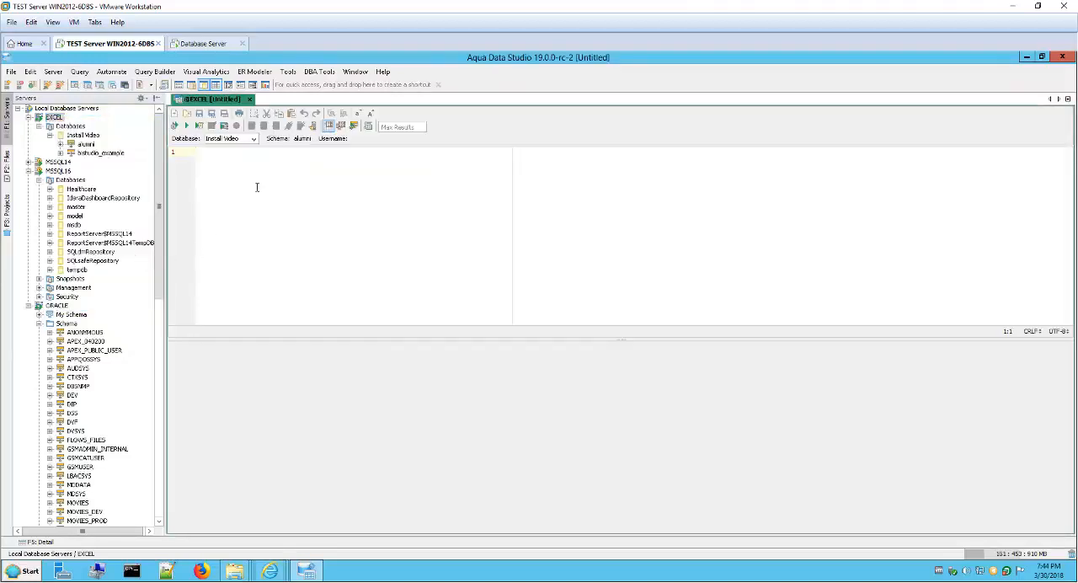
pyautogui.press('Return')
pyautogui.press('Return')
pyautogui.press('Return')
pyautogui.write('se')
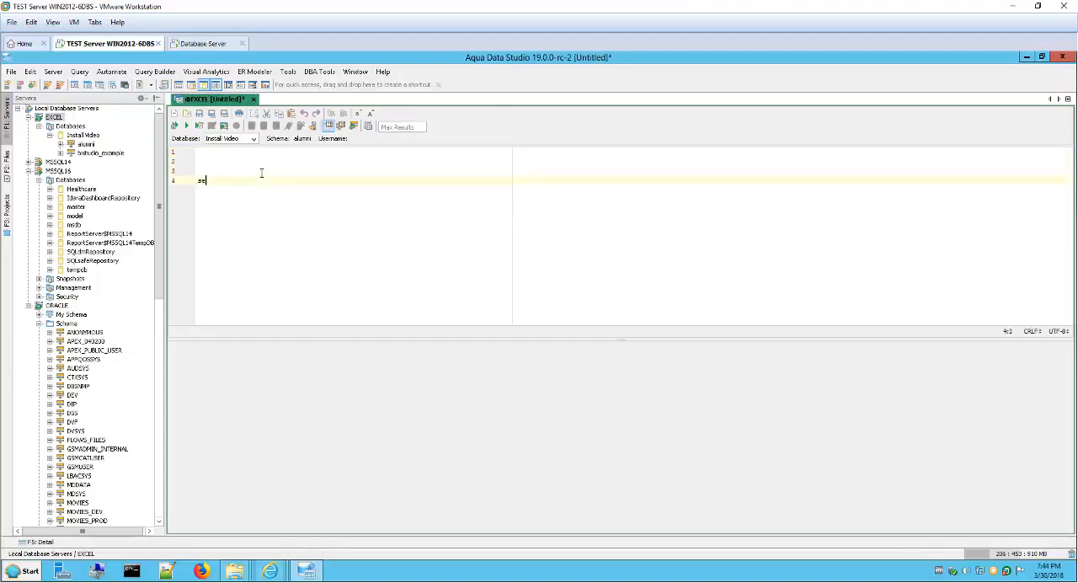
pyautogui.write('lect * from')
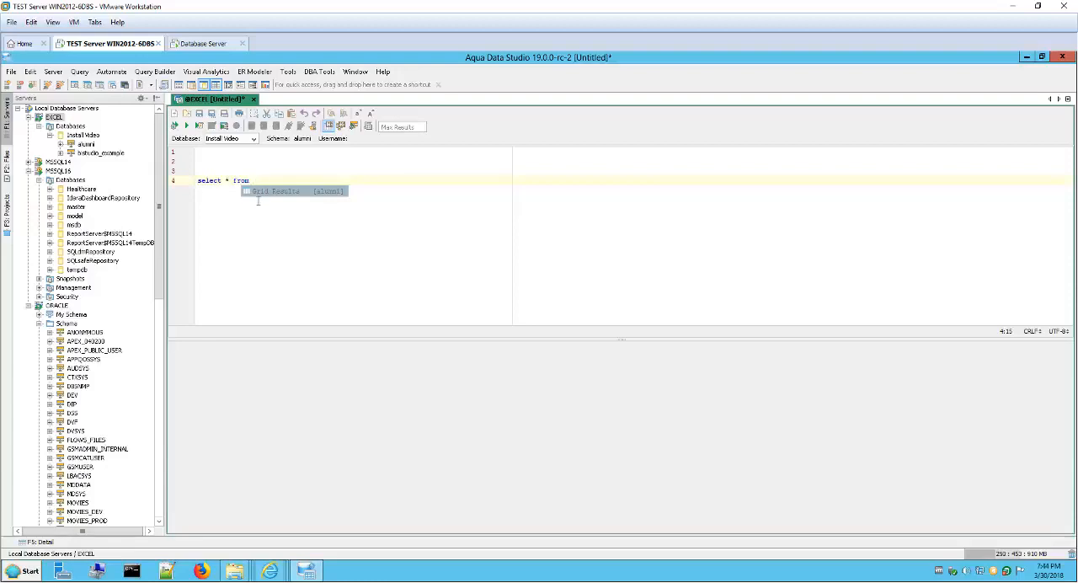
pyautogui.click(260, 210)
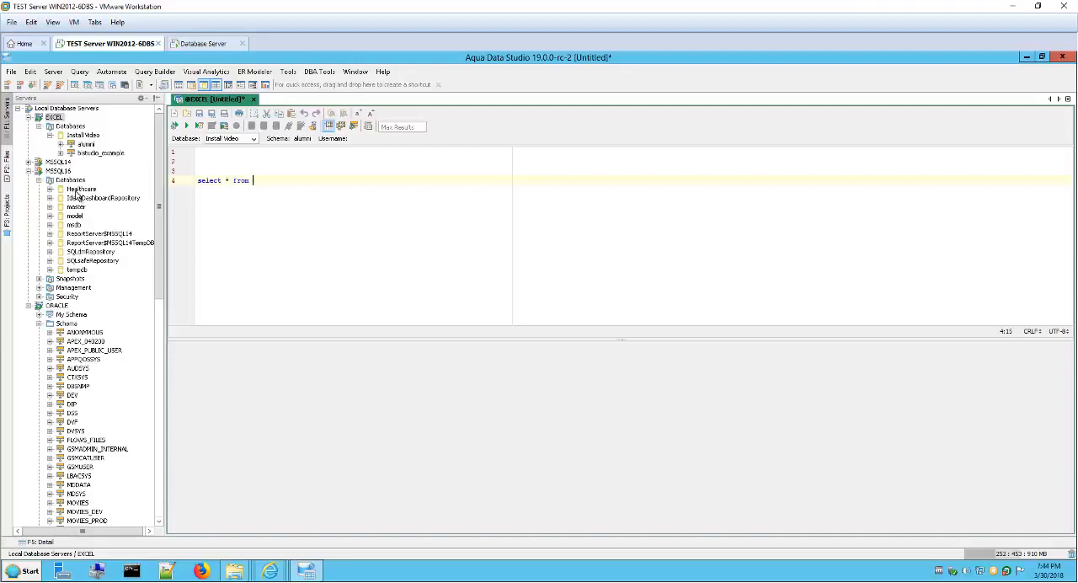
# Step: Open a Query Analyzer on the MSSQL16 Healthcare database and add three blank lines to its script
pyautogui.click(77, 192)
pyautogui.rightClick(77, 192)
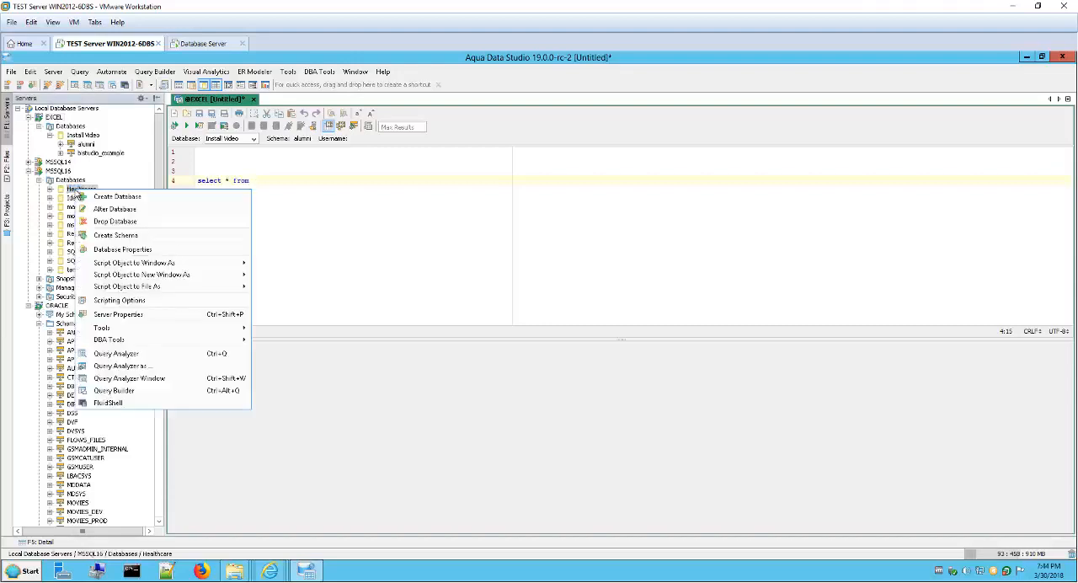
pyautogui.click(148, 356)
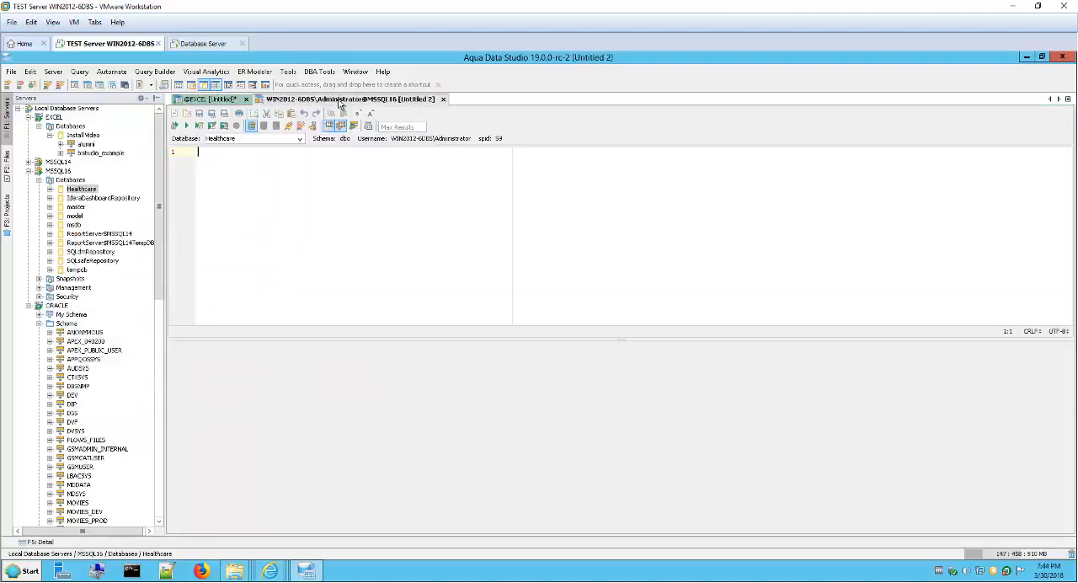
pyautogui.press('Return')
pyautogui.press('Return')
pyautogui.press('Return')
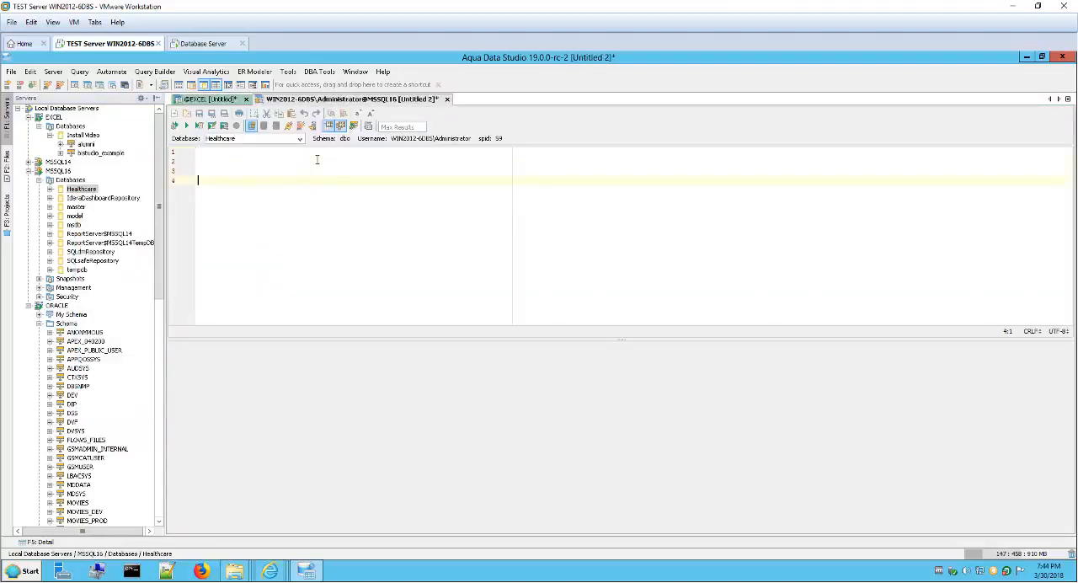
# Step: Open a Query Analyzer on the ORACLE server and compare its tab colour with the EXCEL query's
pyautogui.rightClick(61, 308)
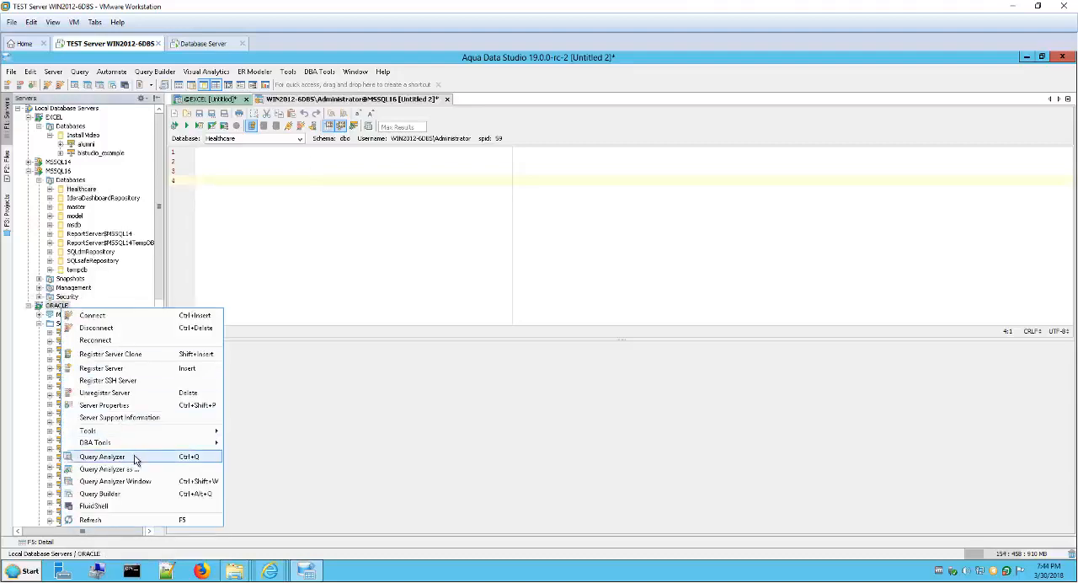
pyautogui.click(135, 459)
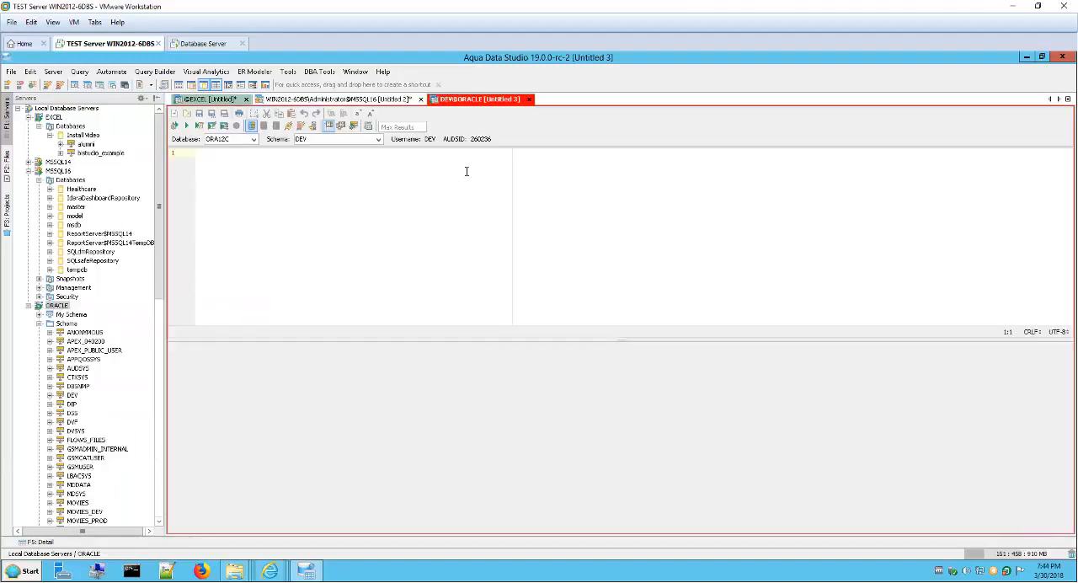
pyautogui.click(299, 100)
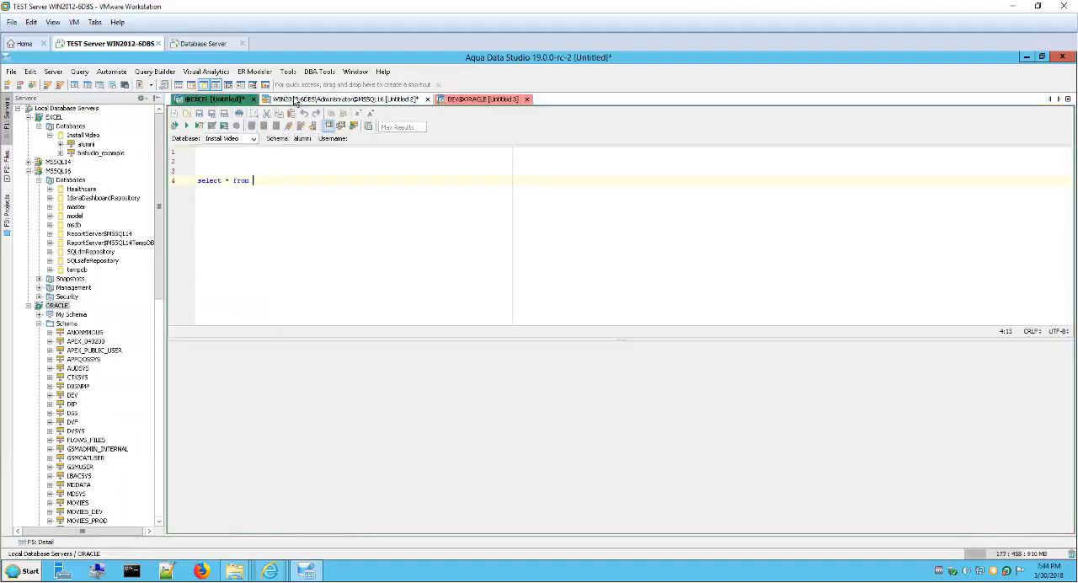
pyautogui.click(472, 100)
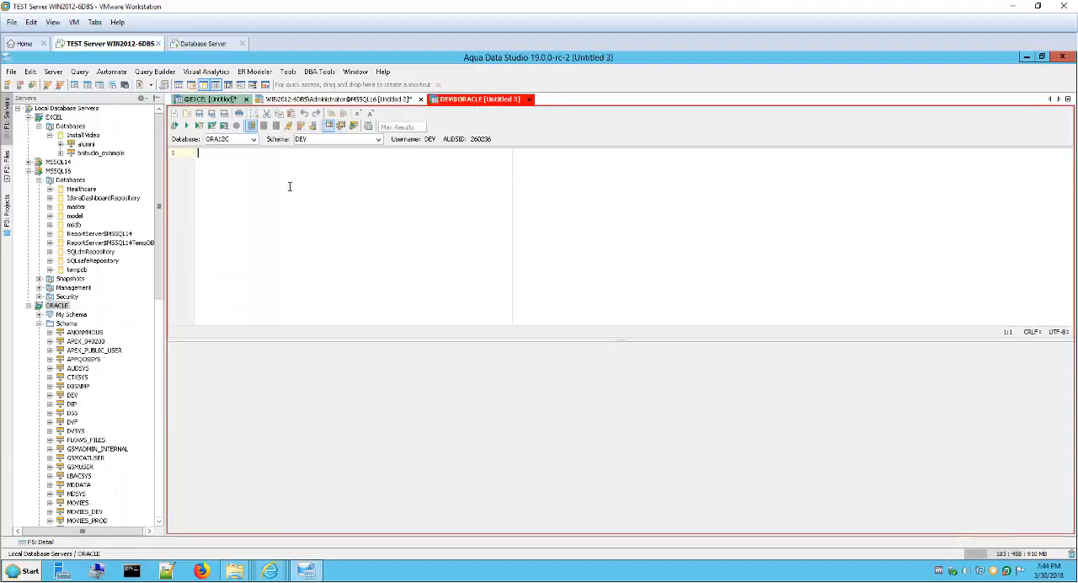
# Step: Enter "select * from" on line 4 of the ORACLE query, leaving three blank lines above it
pyautogui.press('Return')
pyautogui.press('Return')
pyautogui.press('Return')
pyautogui.write('select')
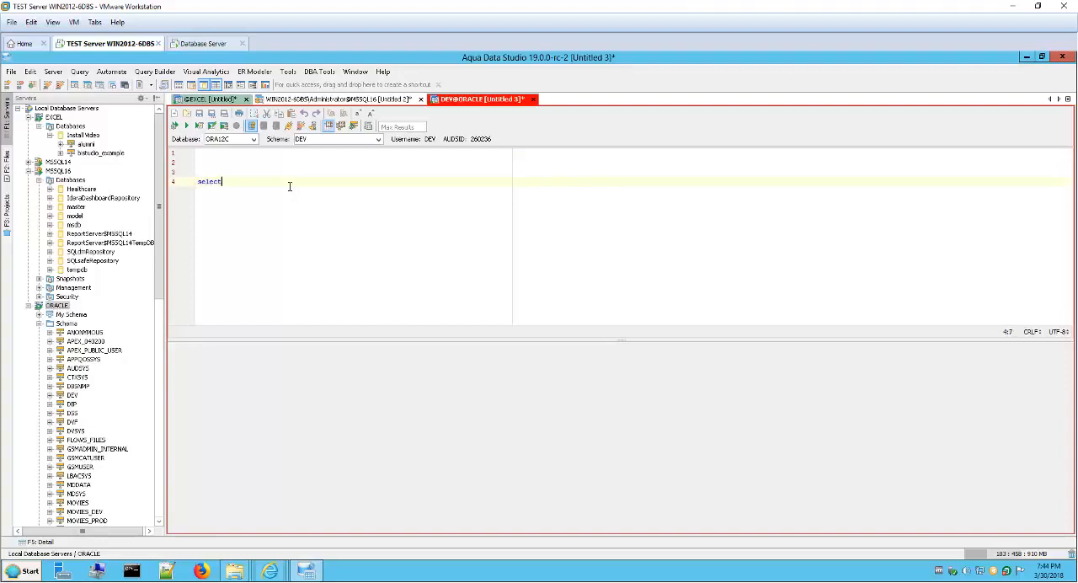
pyautogui.write(' * from')
# Step: Compare the open MSSQL16, ORACLE and EXCEL query windows
pyautogui.click(310, 100)
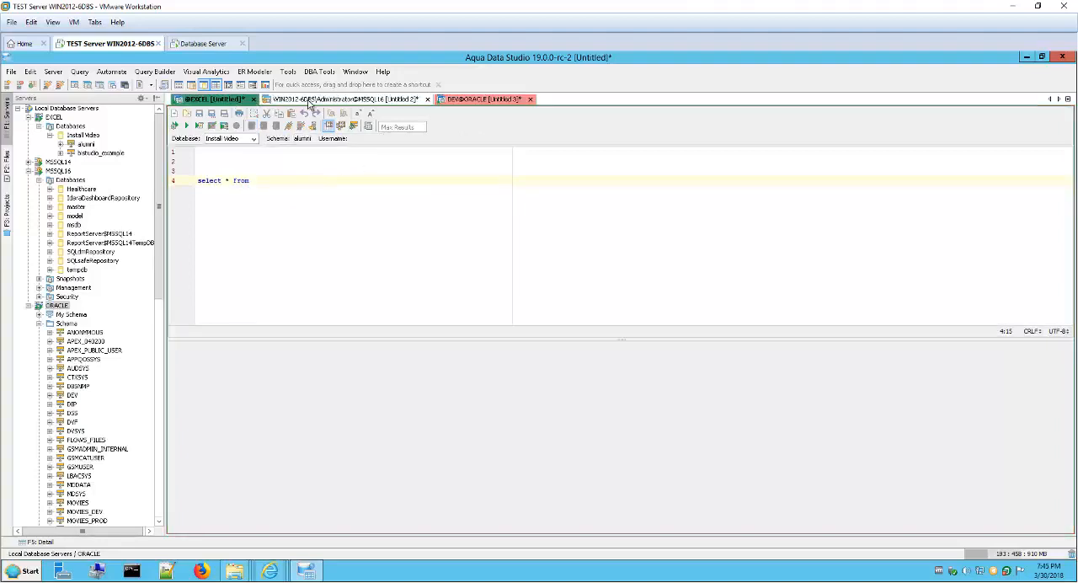
pyautogui.click(515, 100)
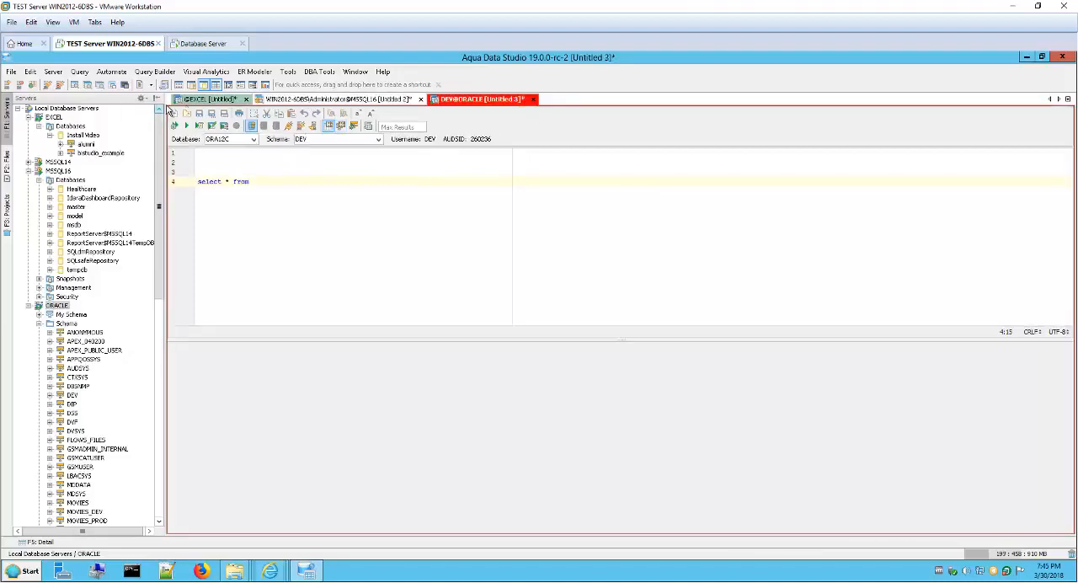
pyautogui.click(220, 99)
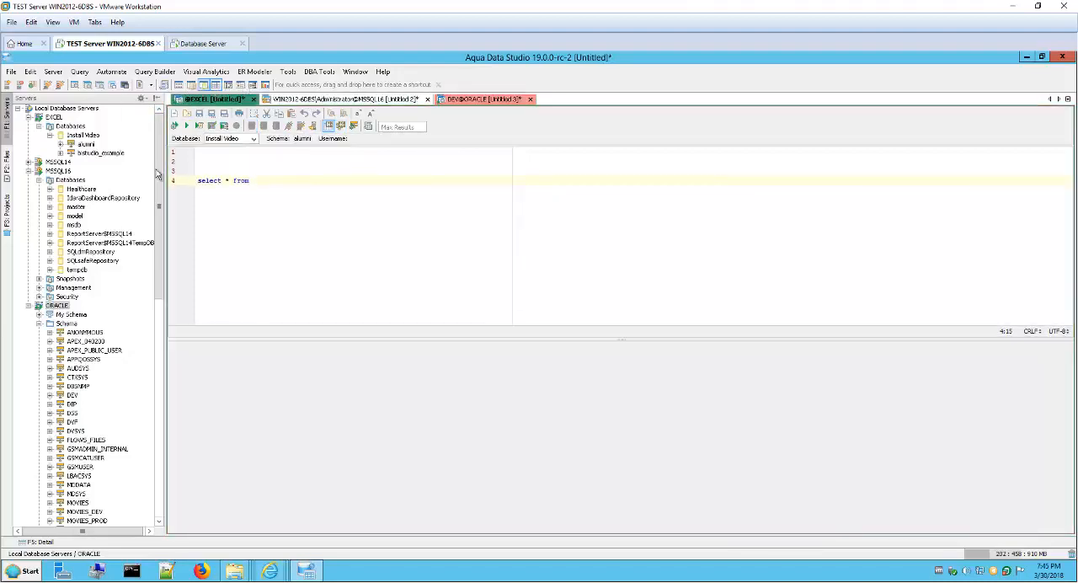
# Step: Collapse the EXCEL, ORACLE and MSSQL16 servers in the server tree and bring the ORACLE query to the front
pyautogui.click(29, 117)
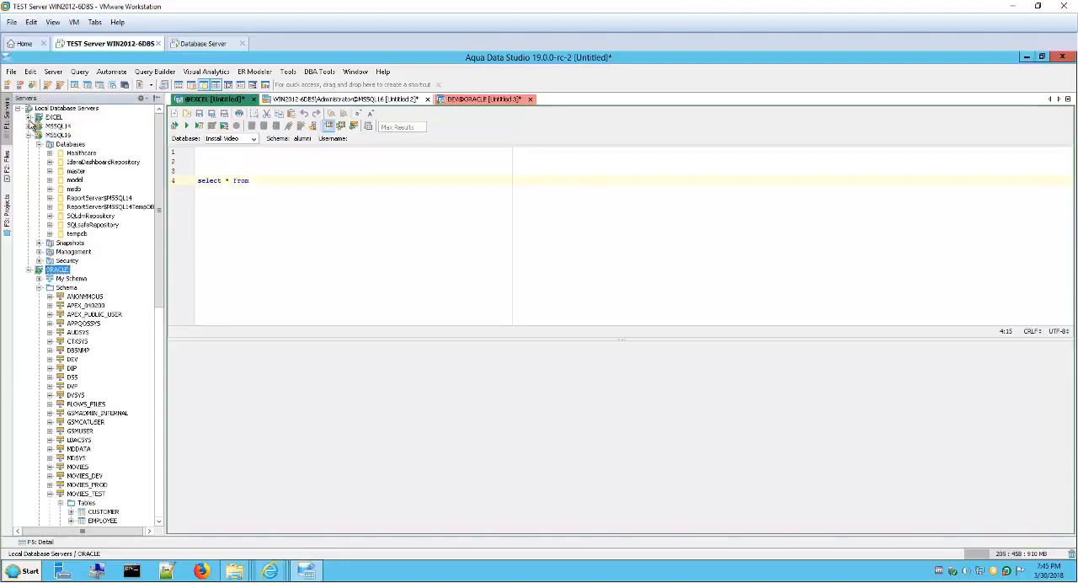
pyautogui.click(39, 144)
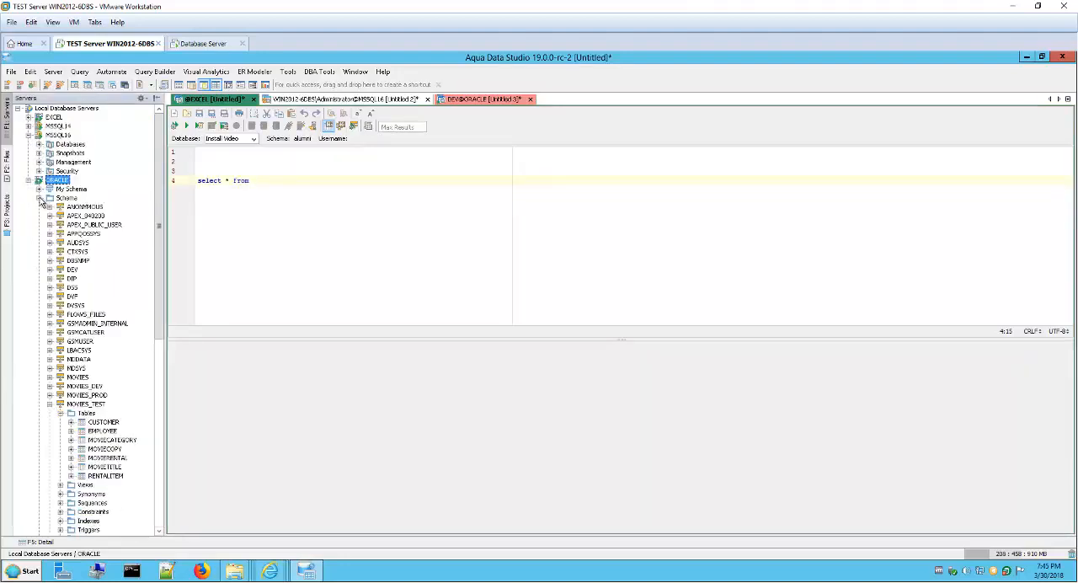
pyautogui.click(38, 198)
pyautogui.click(29, 181)
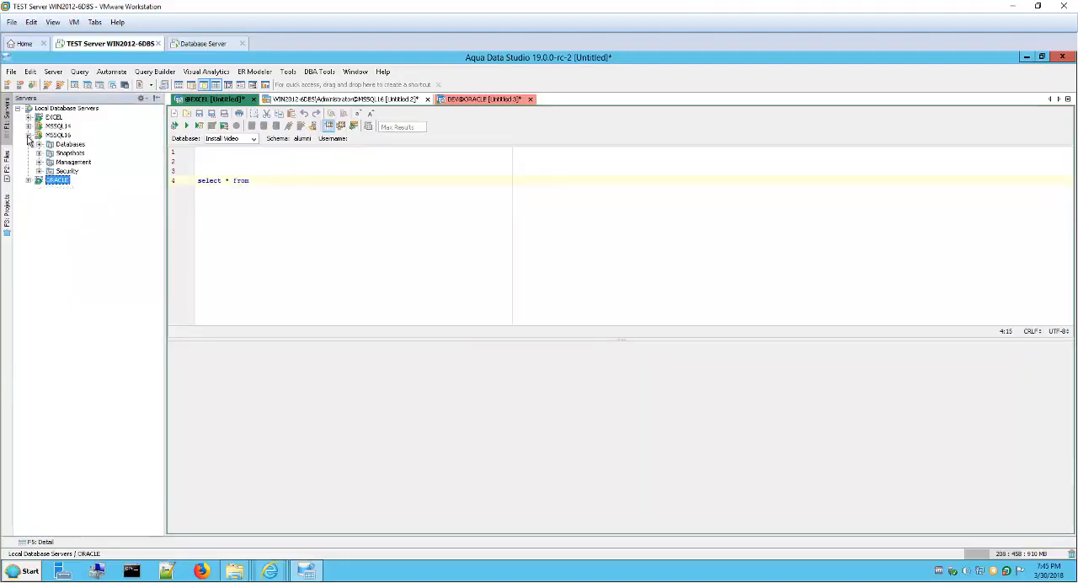
pyautogui.click(28, 135)
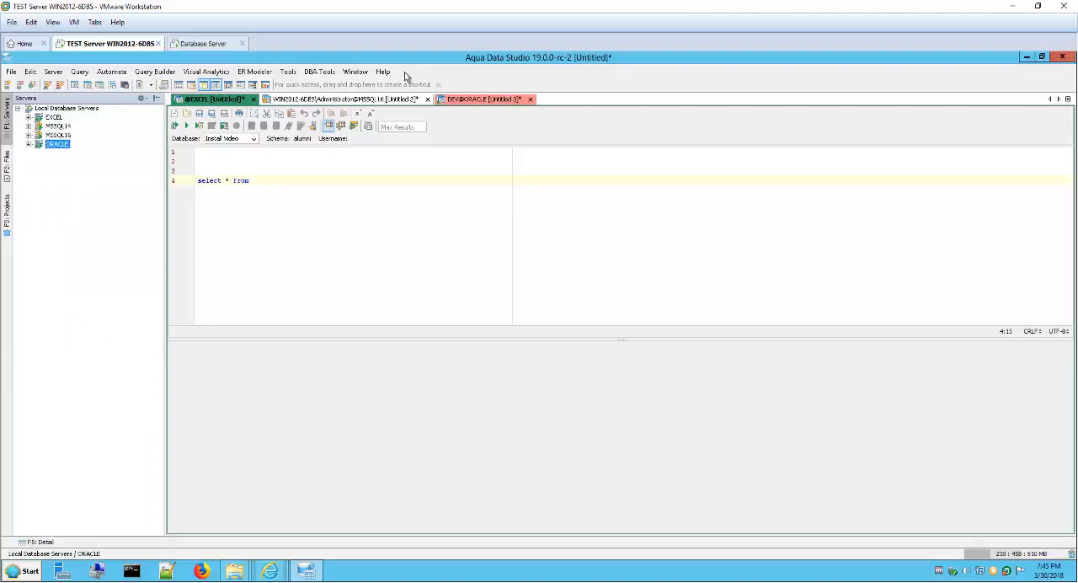
pyautogui.click(345, 101)
pyautogui.click(480, 100)
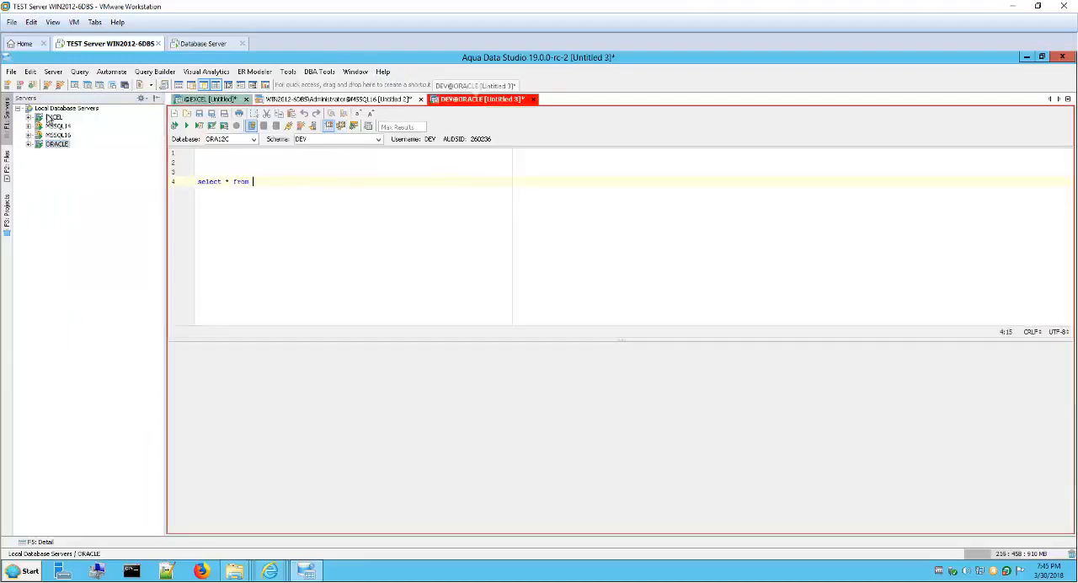
# Step: Start registering a new server under Local Database Servers and move the registration dialog lower on the screen
pyautogui.click(61, 110)
pyautogui.rightClick(60, 116)
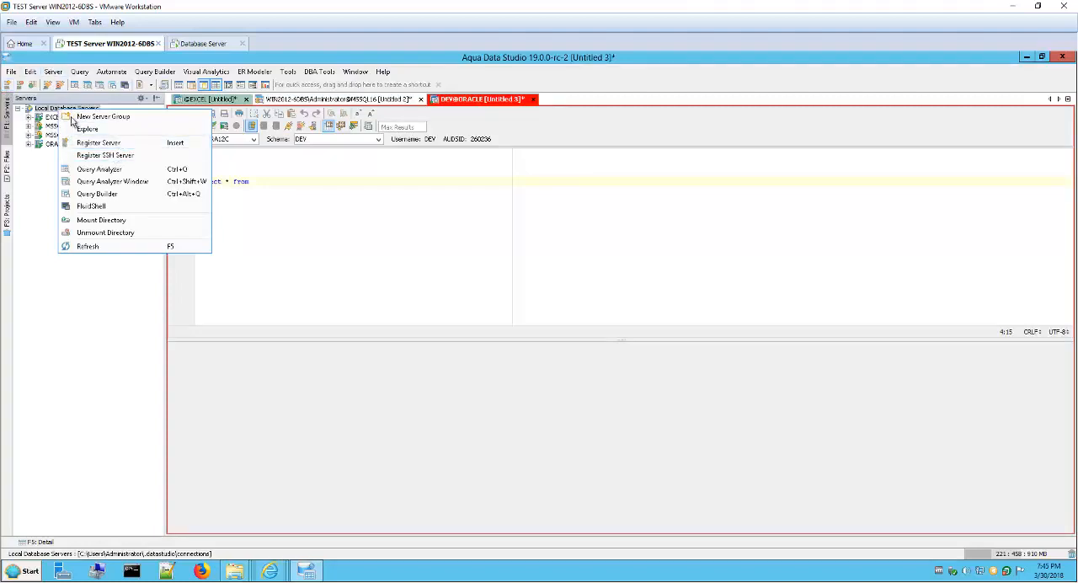
pyautogui.click(53, 72)
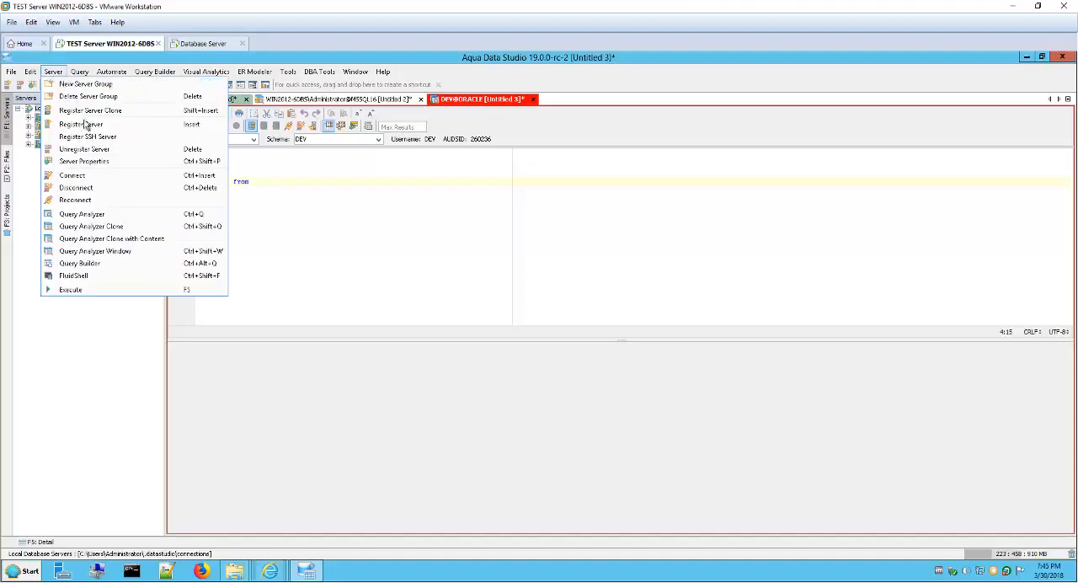
pyautogui.click(138, 124)
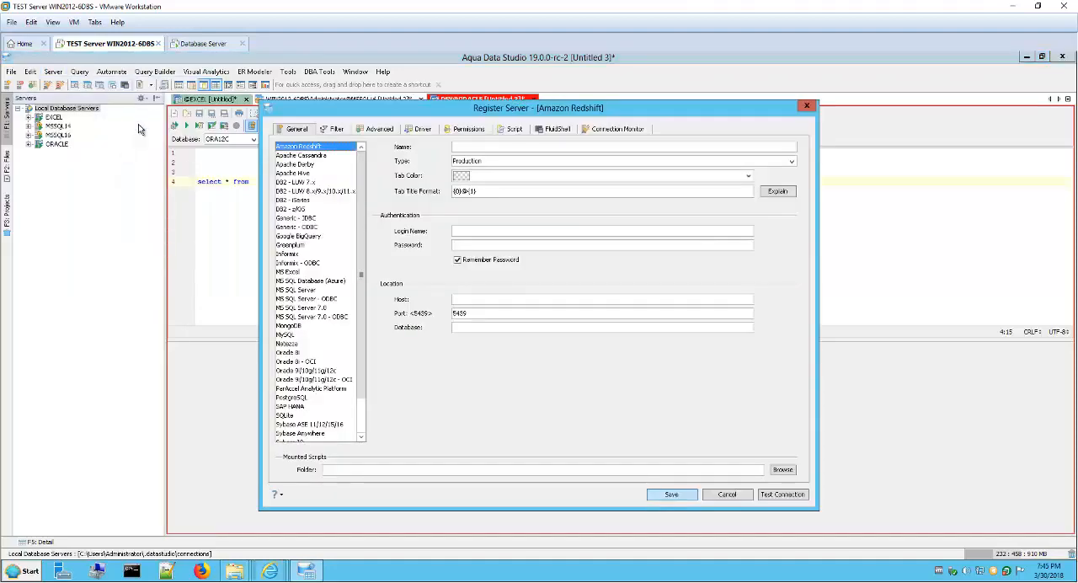
pyautogui.moveTo(303, 107); pyautogui.dragTo(269, 138)
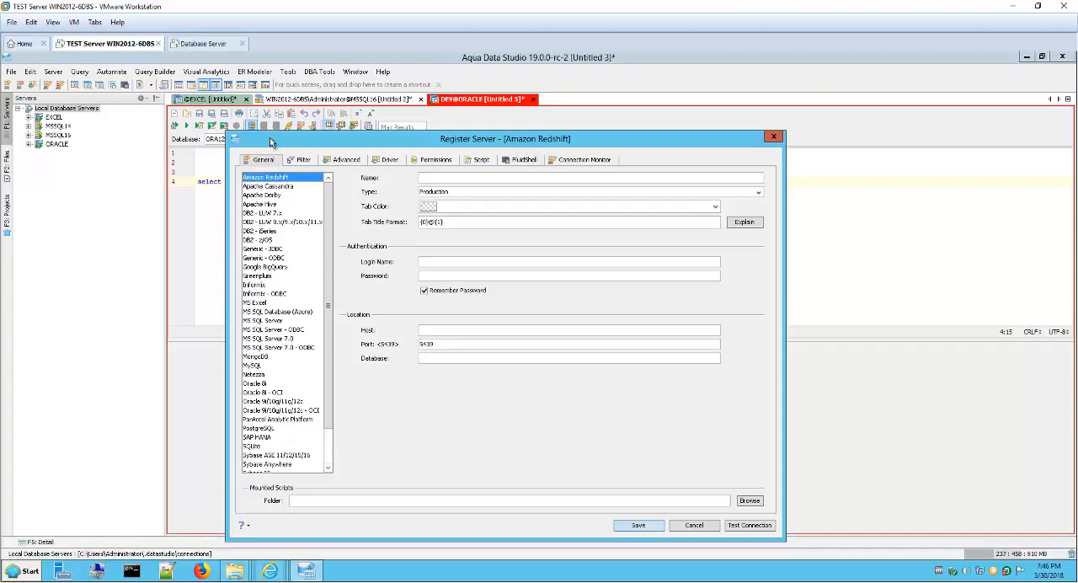
# Step: Switch to File Explorer and bring the .datastudio connections folder to the front, placed beside the server tree
pyautogui.moveTo(340, 143); pyautogui.dragTo(325, 140)
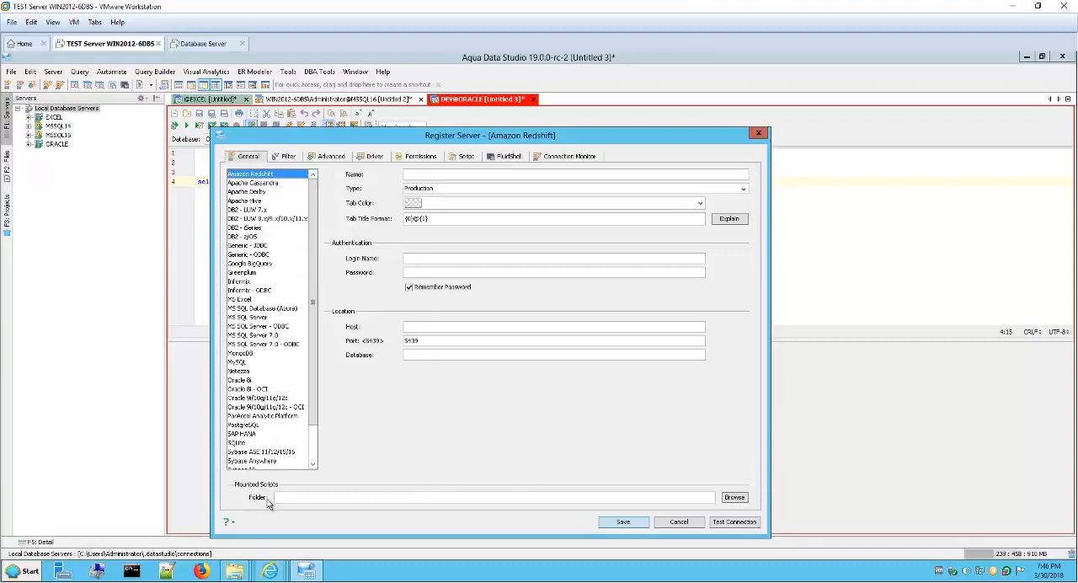
pyautogui.moveTo(247, 574)
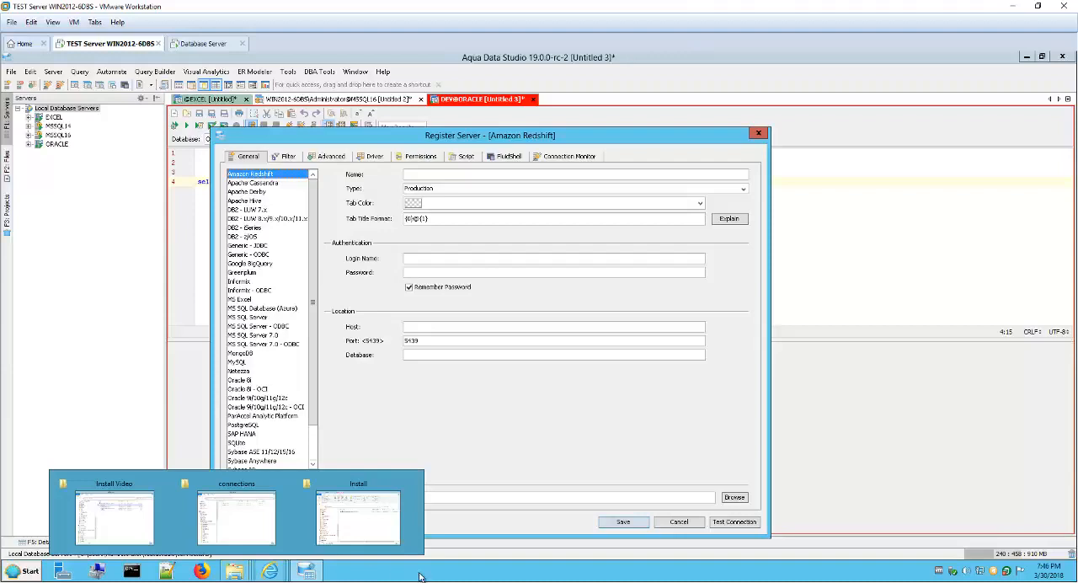
pyautogui.rightClick(245, 573)
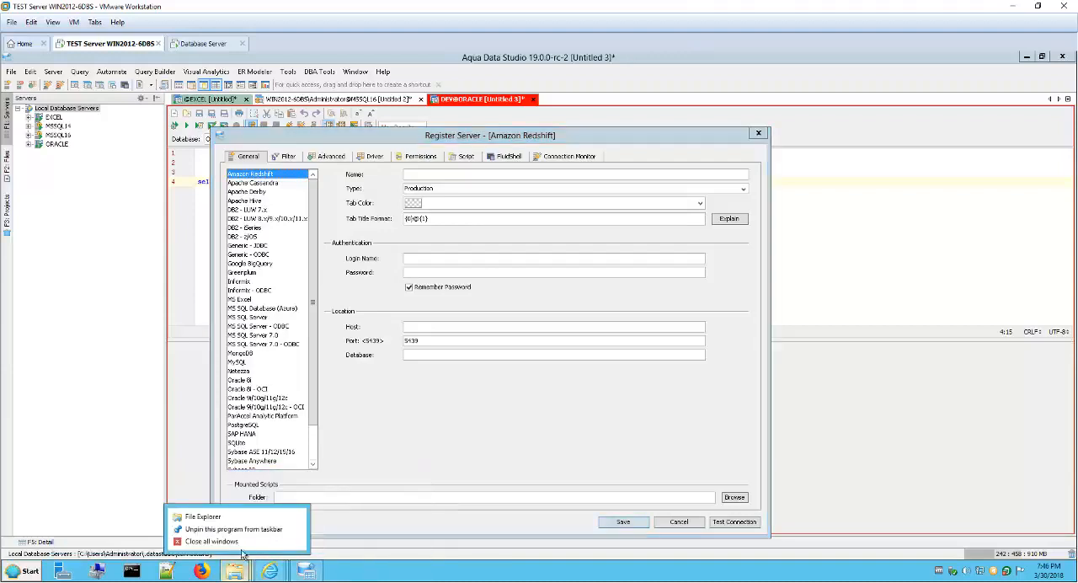
pyautogui.click(363, 573)
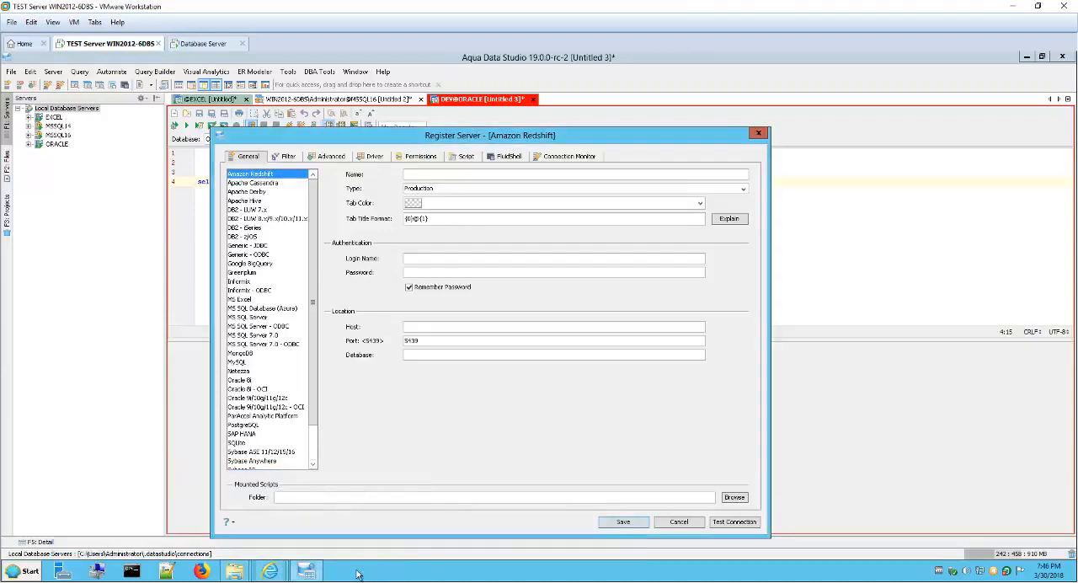
pyautogui.moveTo(246, 570)
pyautogui.click(238, 518)
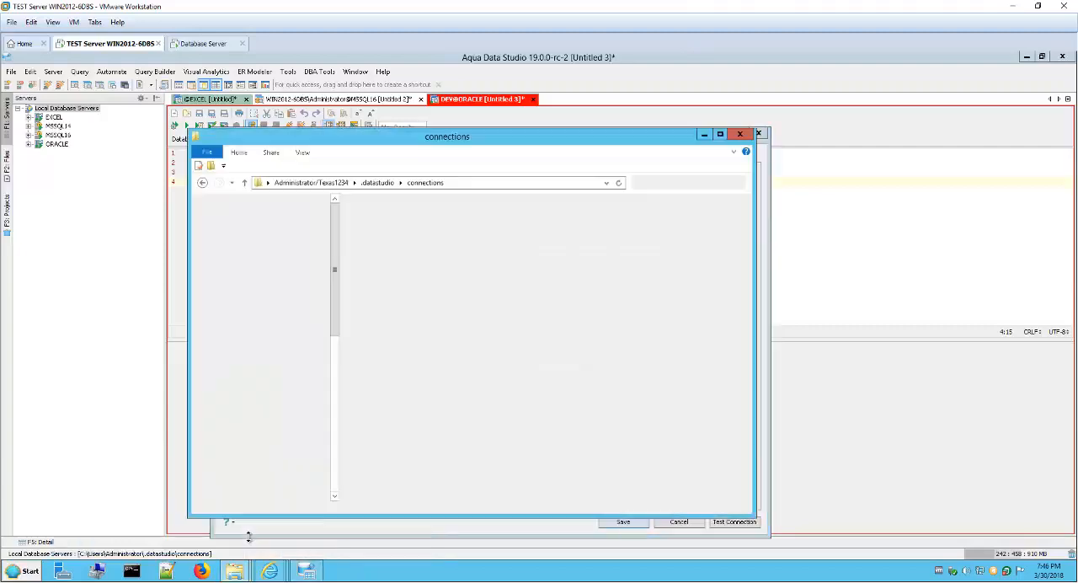
pyautogui.moveTo(431, 147); pyautogui.dragTo(542, 169)
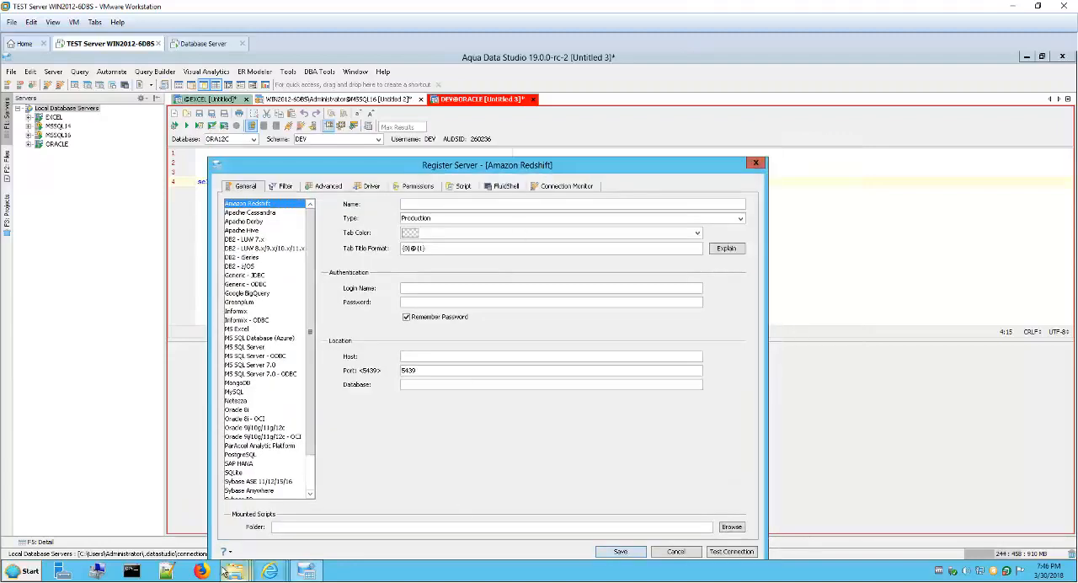
pyautogui.moveTo(234, 572)
pyautogui.click(246, 546)
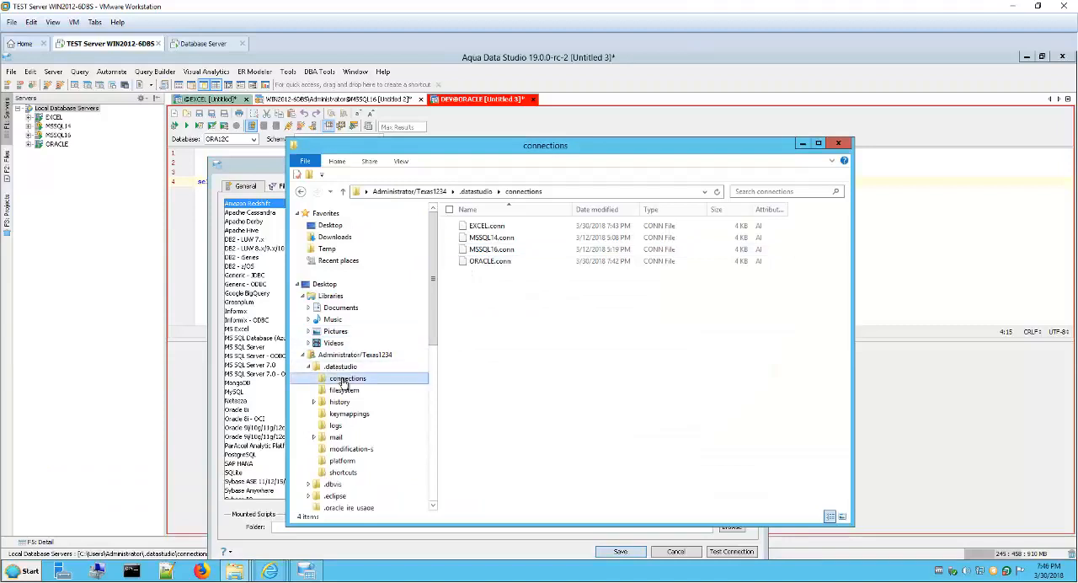
pyautogui.moveTo(489, 153); pyautogui.dragTo(356, 143)
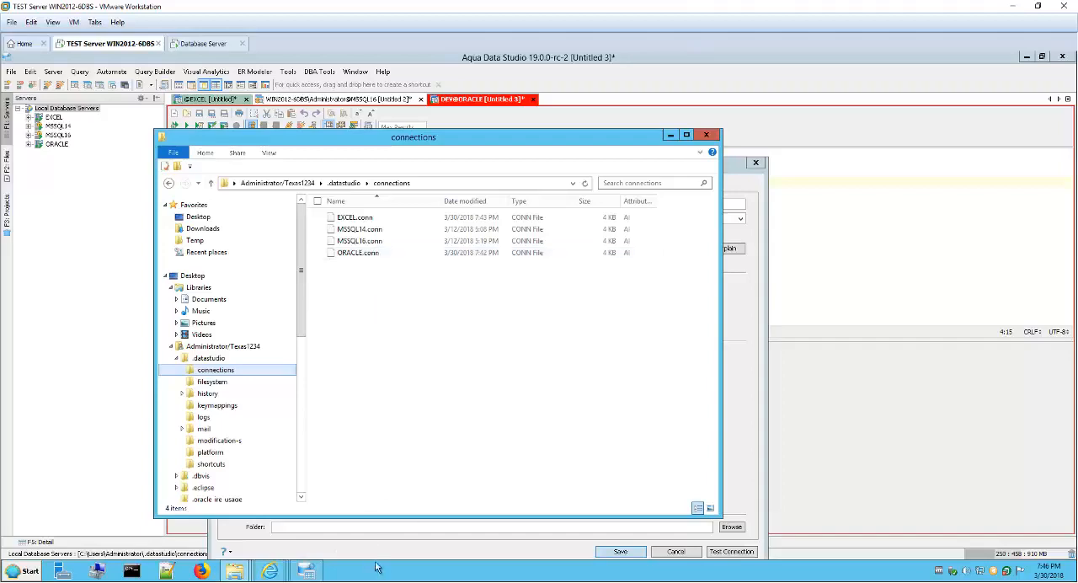
# Step: Copy the MySQL.conn file from the Install Video folder into the .datastudio connections folder
pyautogui.moveTo(234, 577)
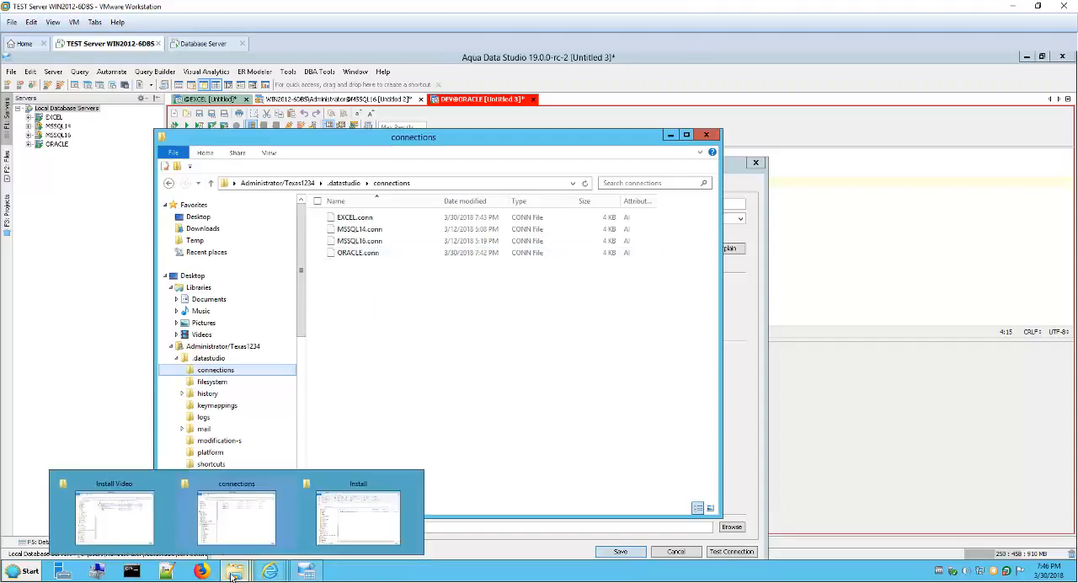
pyautogui.click(145, 531)
pyautogui.moveTo(503, 151); pyautogui.dragTo(634, 156)
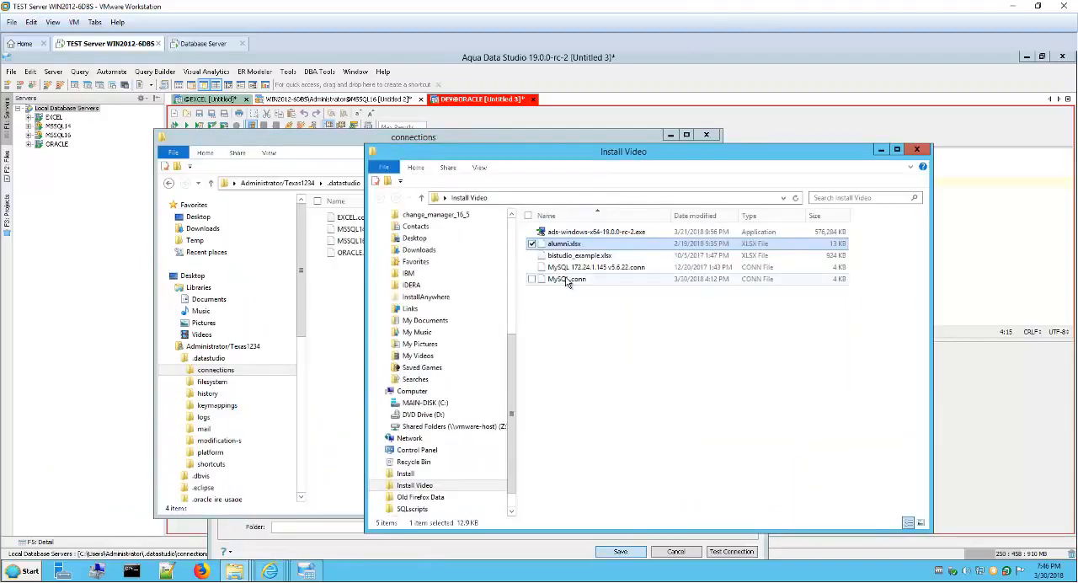
pyautogui.click(576, 280)
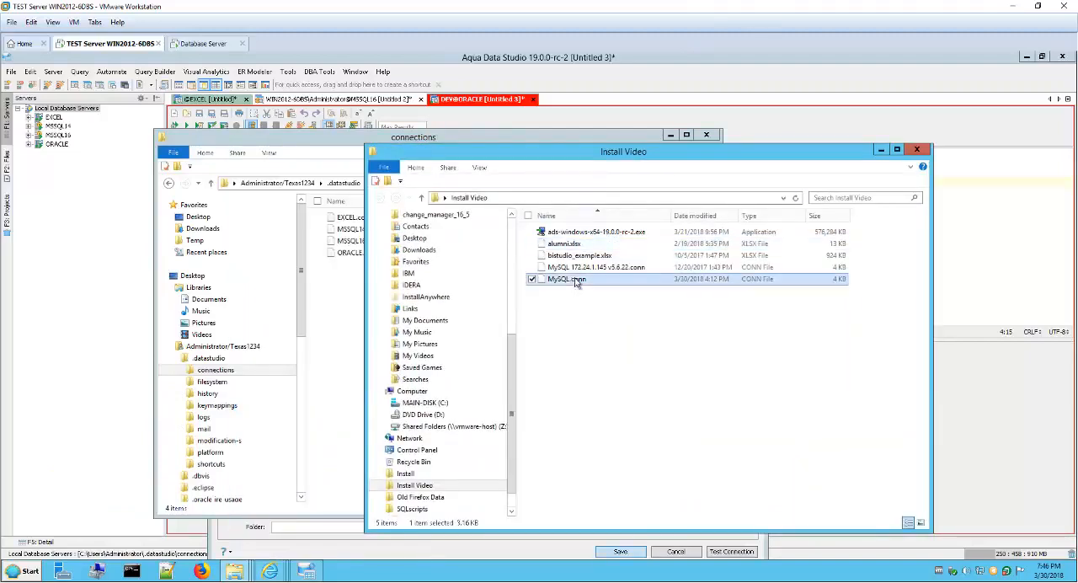
pyautogui.rightClick(576, 283)
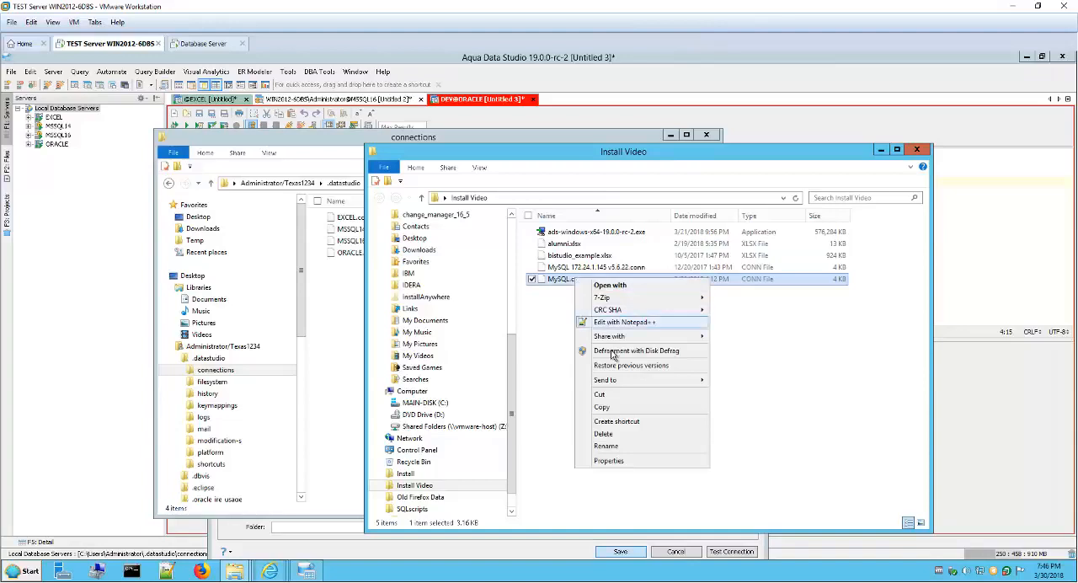
pyautogui.click(625, 409)
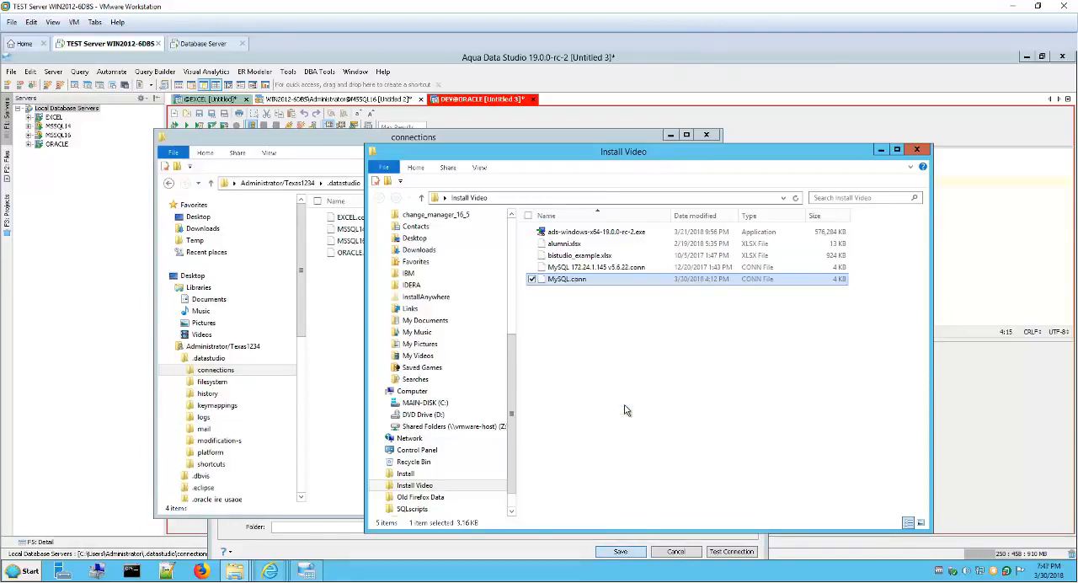
pyautogui.click(351, 362)
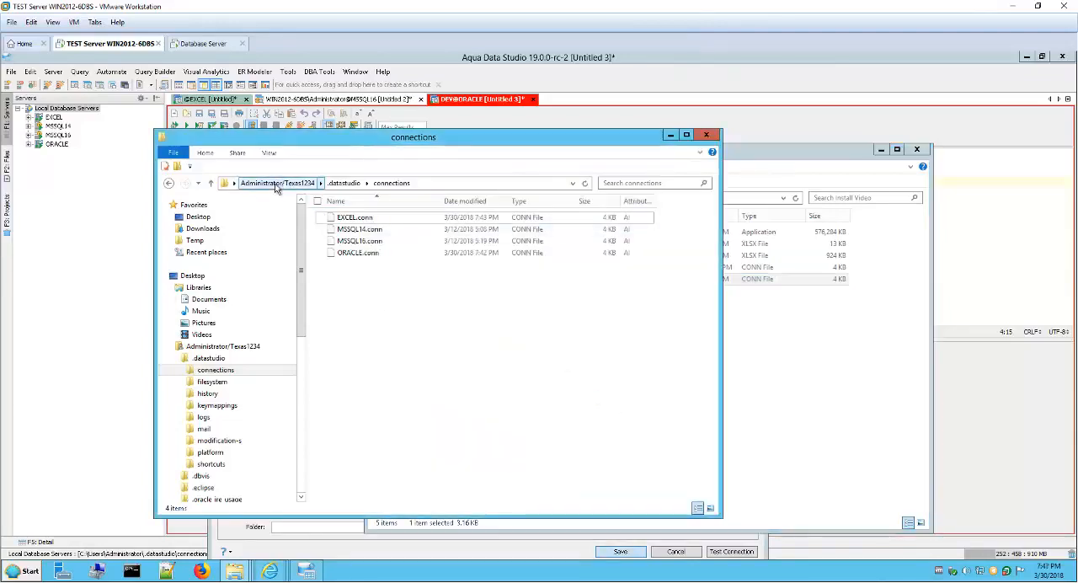
pyautogui.rightClick(374, 293)
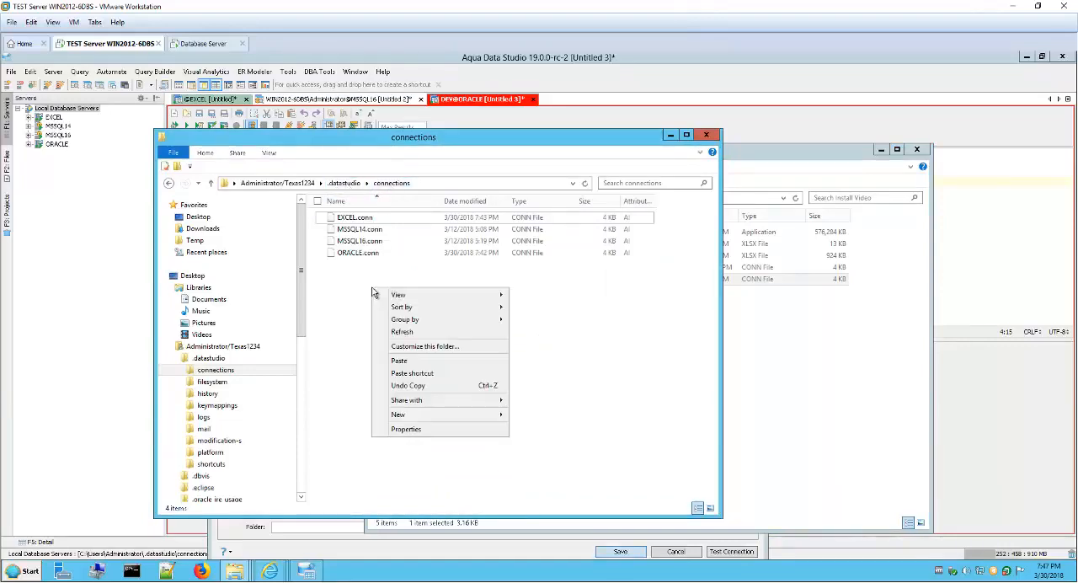
pyautogui.click(425, 364)
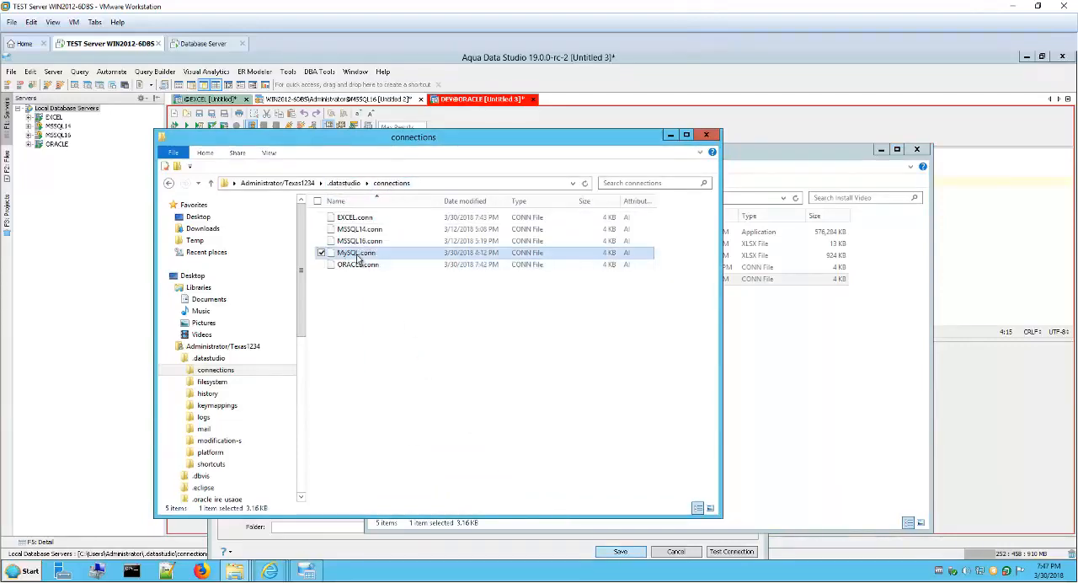
# Step: Return to Aqua Data Studio, cancel the open server registration and refresh Local Database Servers
pyautogui.click(92, 199)
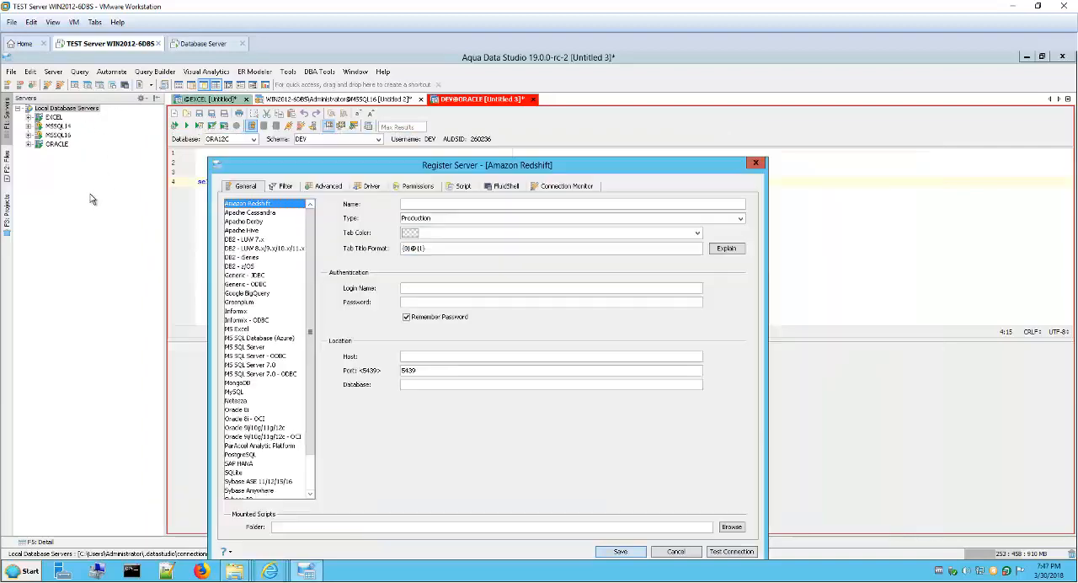
pyautogui.click(677, 552)
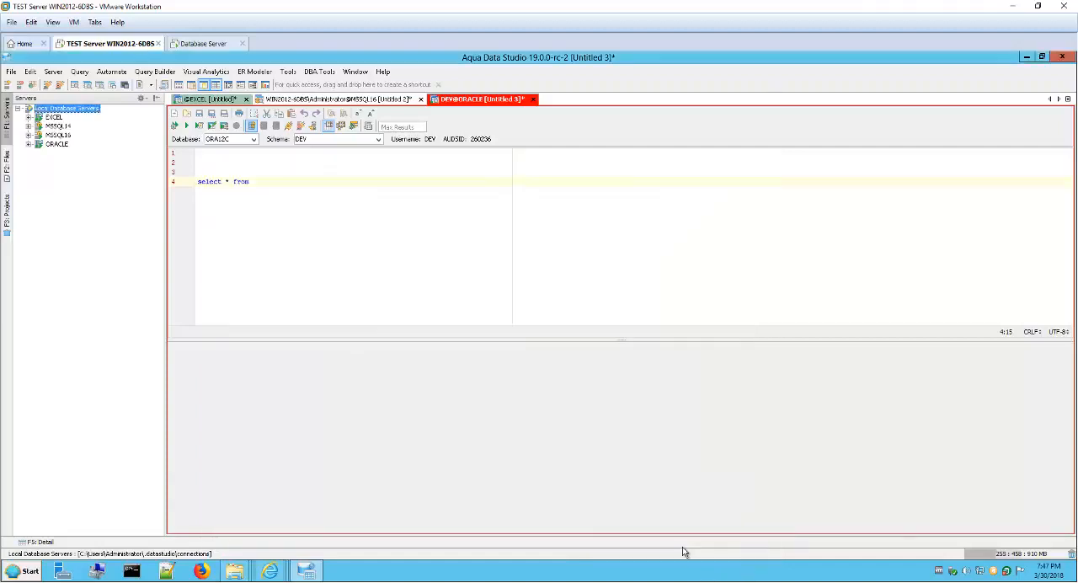
pyautogui.rightClick(67, 110)
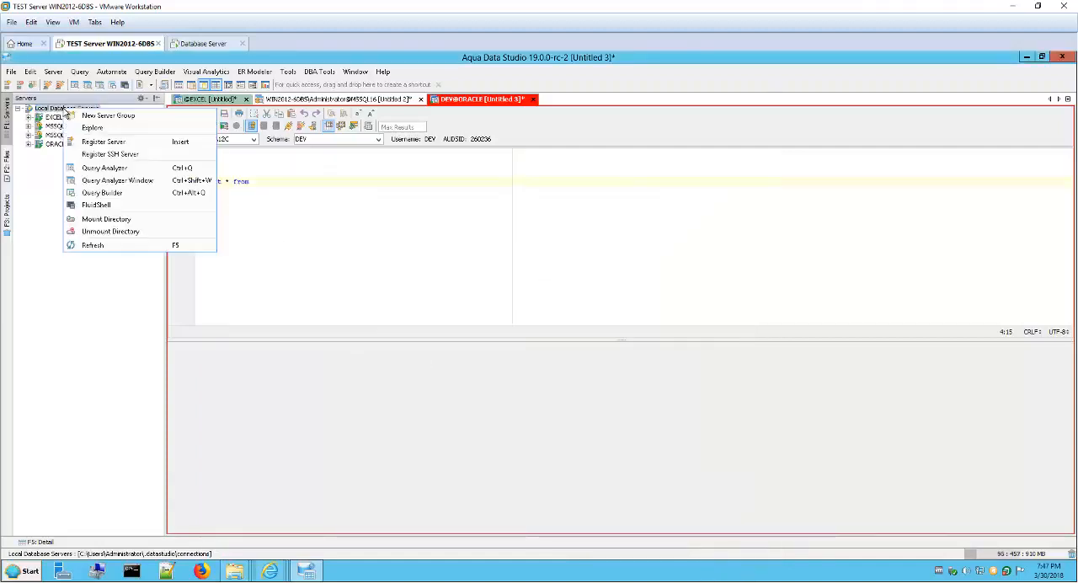
pyautogui.click(141, 246)
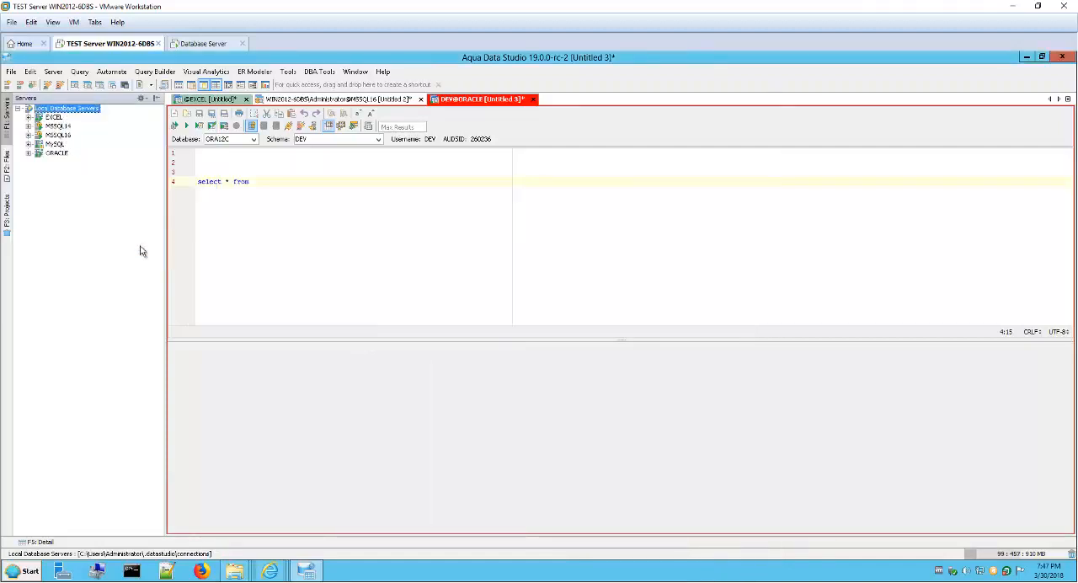
# Step: Expand the MySQL server in the server tree and check its Databases folder
pyautogui.click(29, 145)
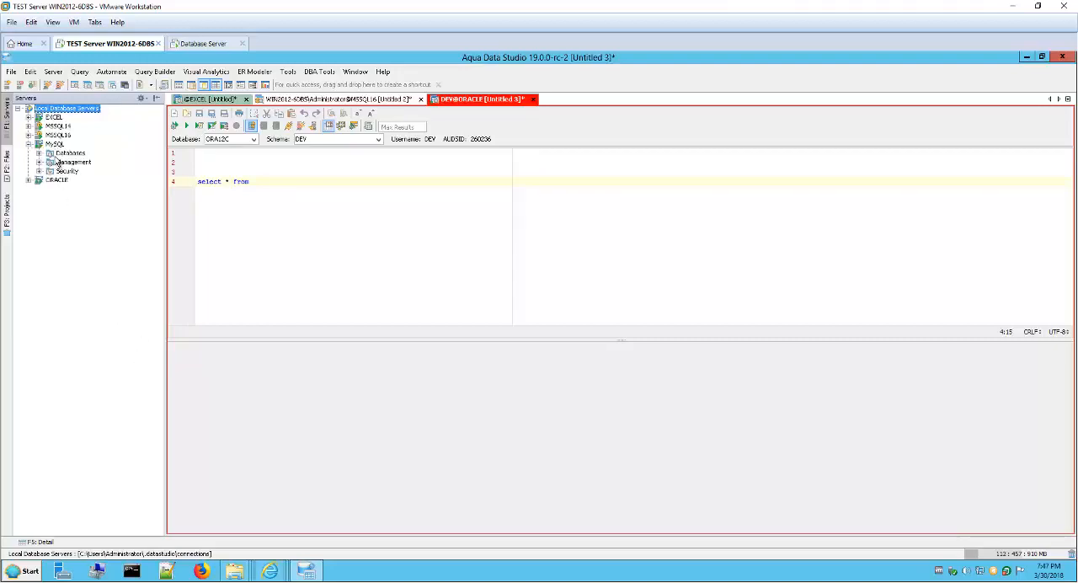
pyautogui.click(39, 154)
pyautogui.click(39, 154)
# Step: Review the connection files in the connections folder again, keeping the server tree visible beside the File Explorer window
pyautogui.moveTo(236, 572)
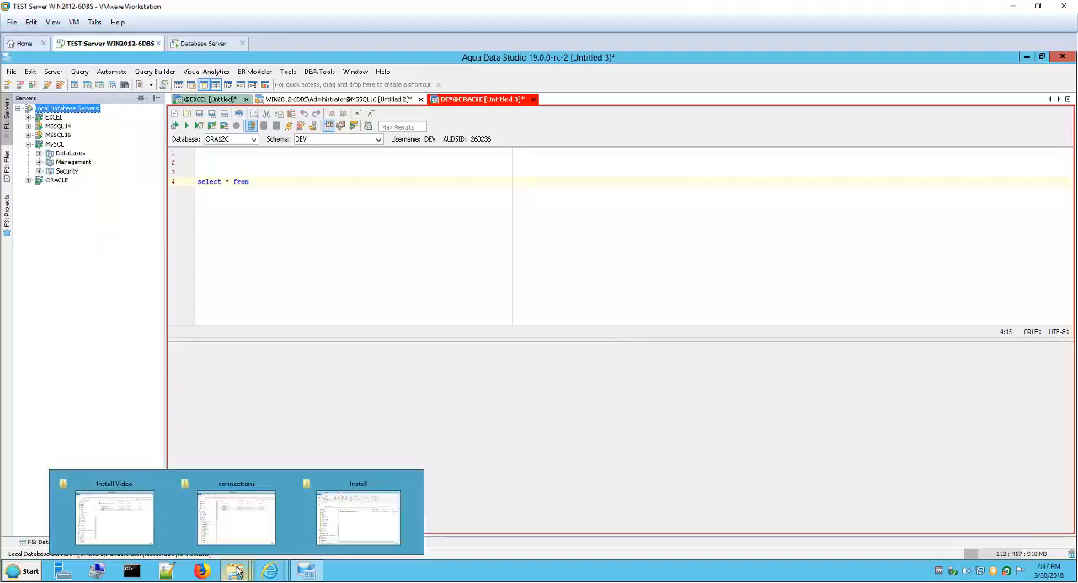
pyautogui.click(253, 531)
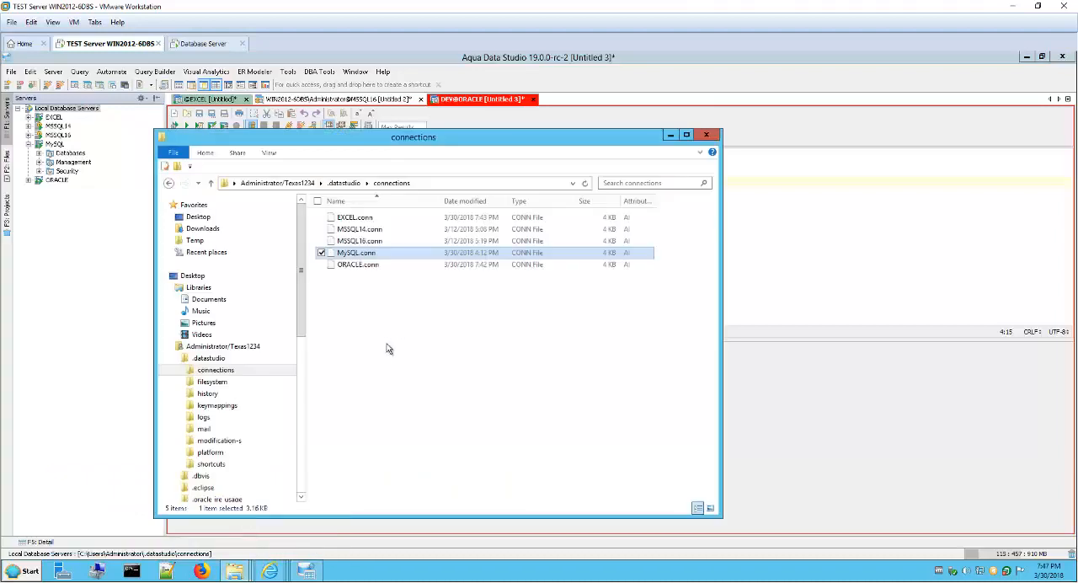
pyautogui.moveTo(451, 130); pyautogui.dragTo(537, 148)
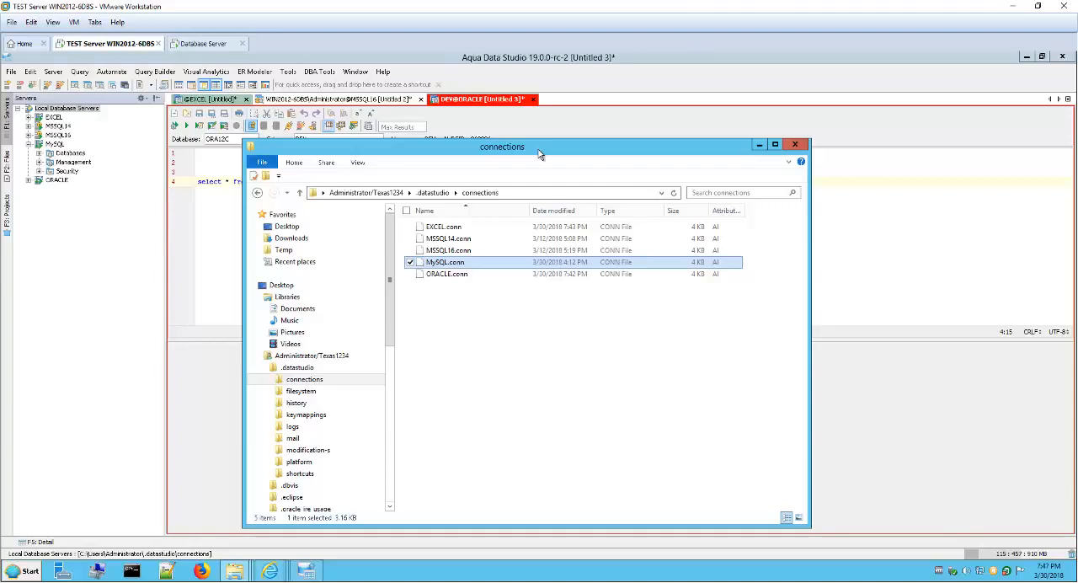
pyautogui.moveTo(539, 153); pyautogui.dragTo(503, 170)
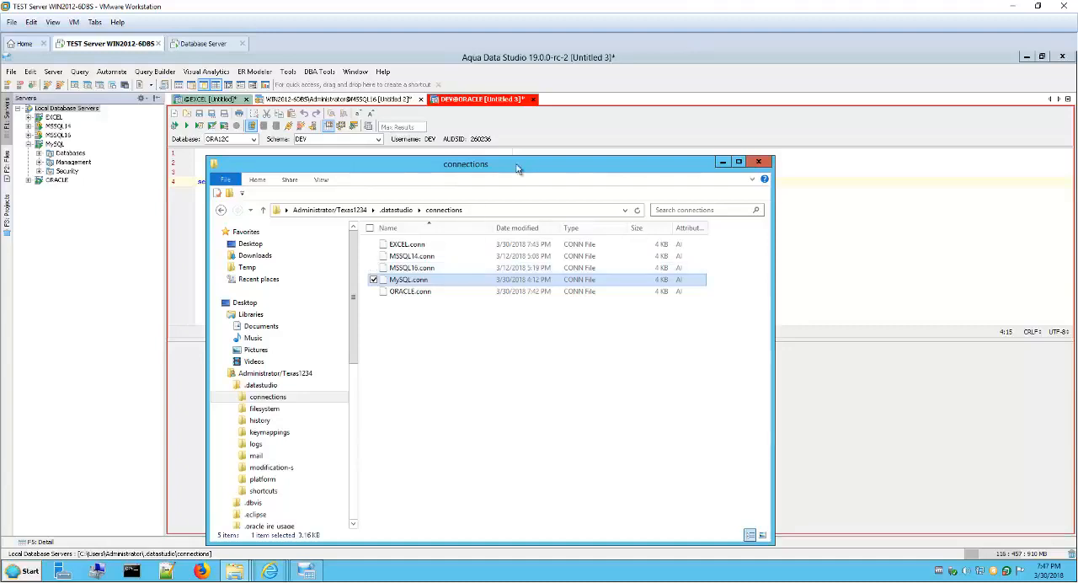
pyautogui.moveTo(519, 169); pyautogui.dragTo(563, 163)
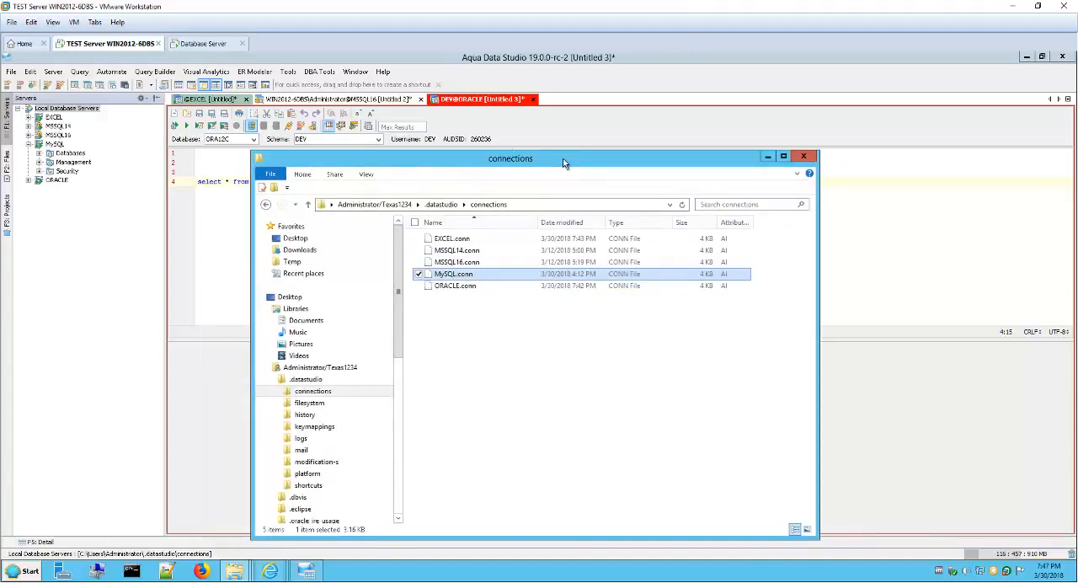
# Step: Switch to the Database Server virtual machine, view its Aqua Data Studio window, and bring up the Aqua Data Studio overview page in the browser
pyautogui.click(208, 45)
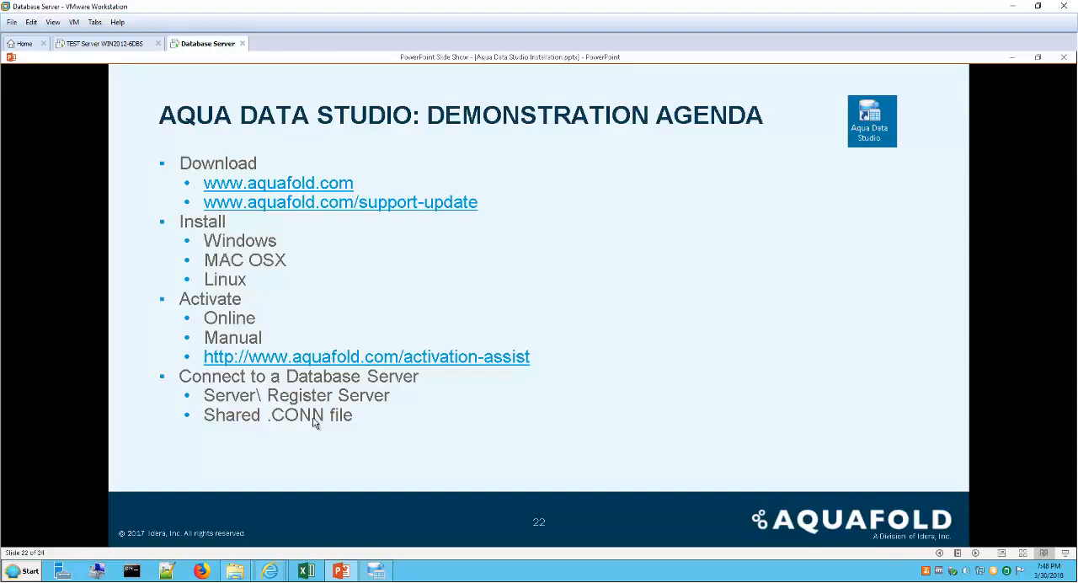
pyautogui.moveTo(384, 573)
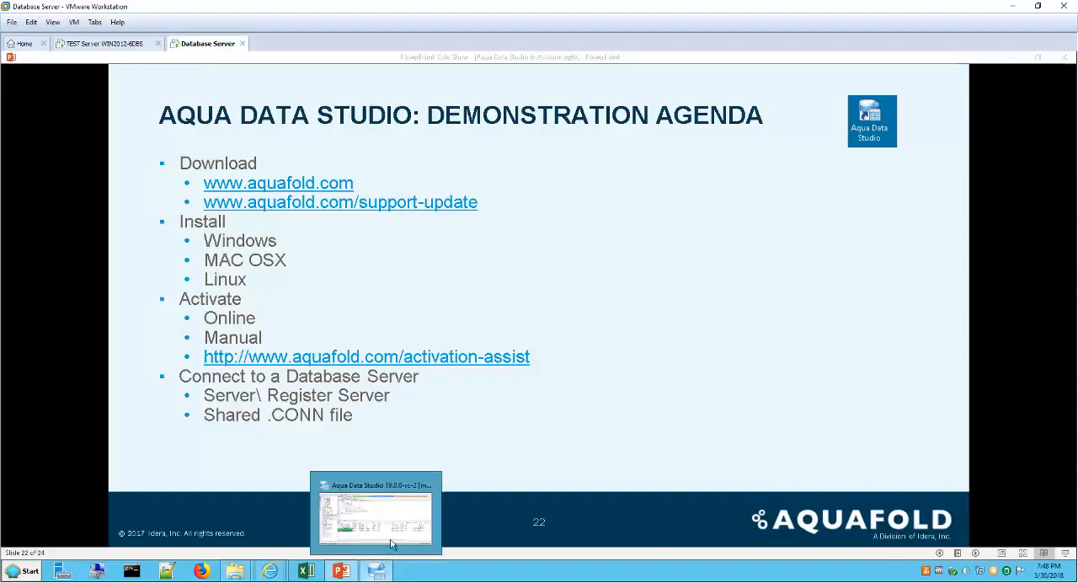
pyautogui.click(390, 549)
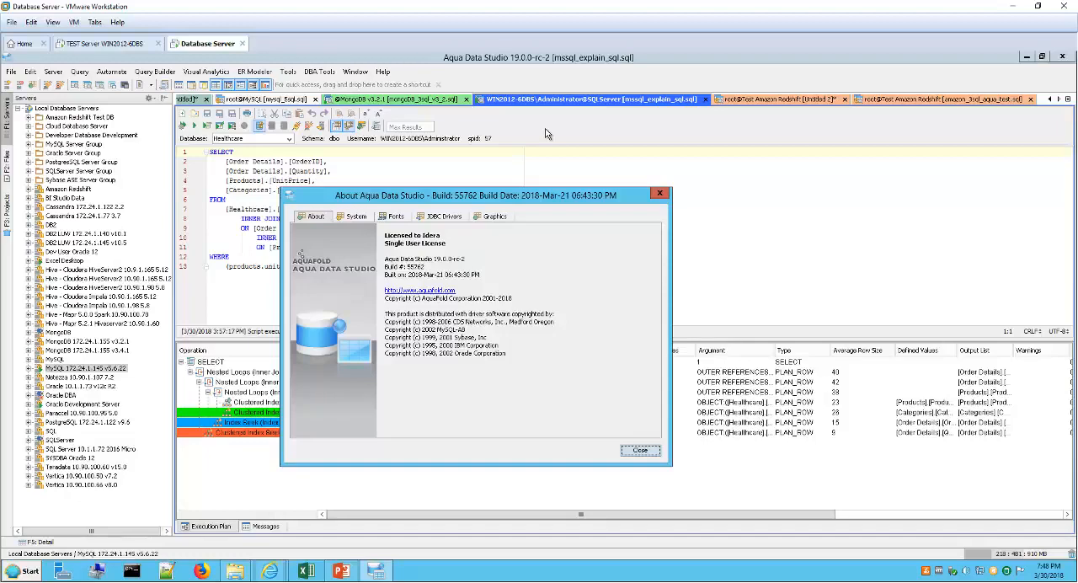
pyautogui.moveTo(277, 572)
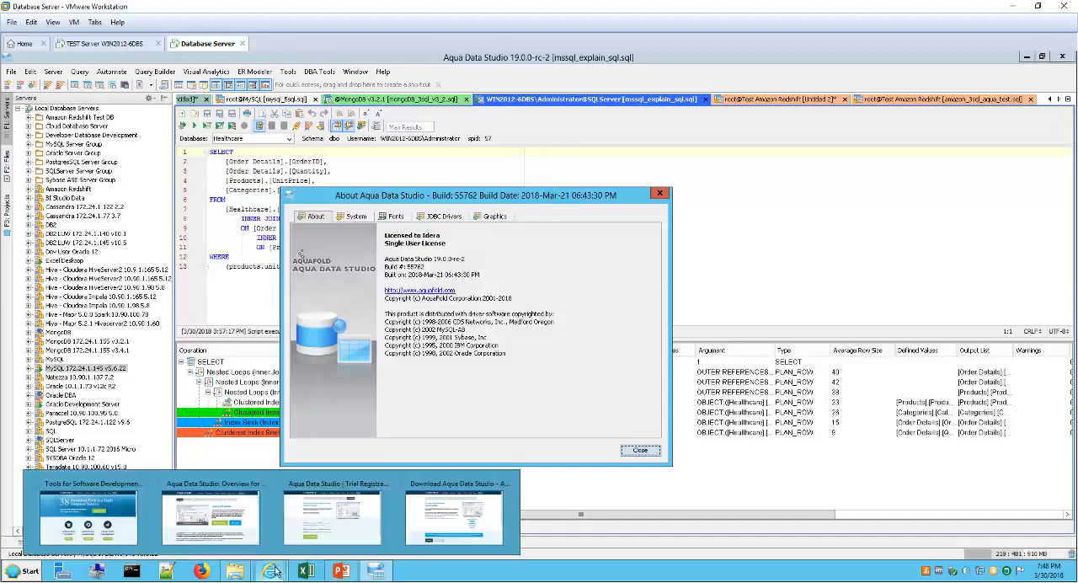
pyautogui.click(241, 529)
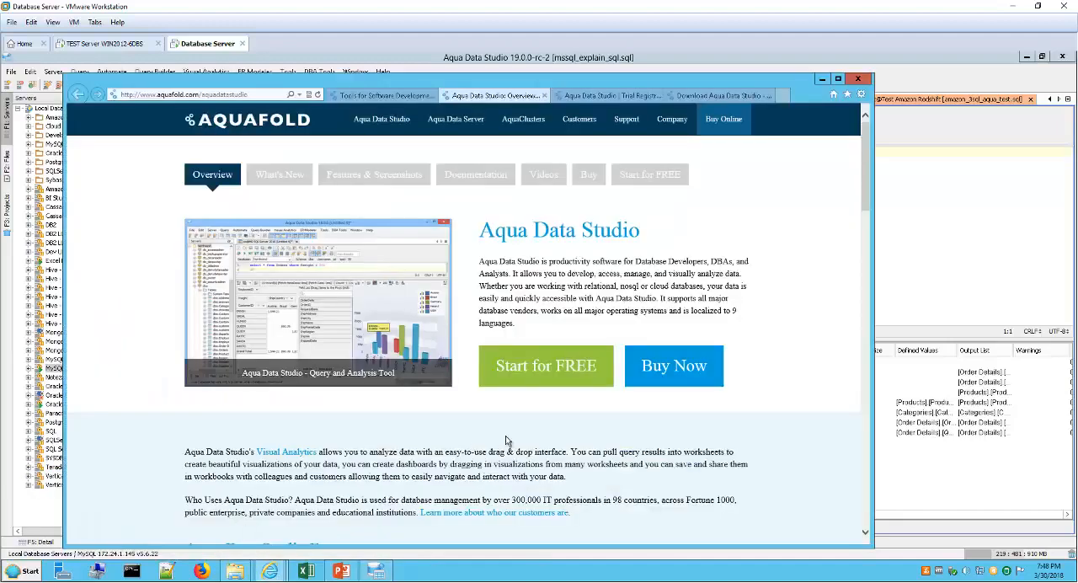